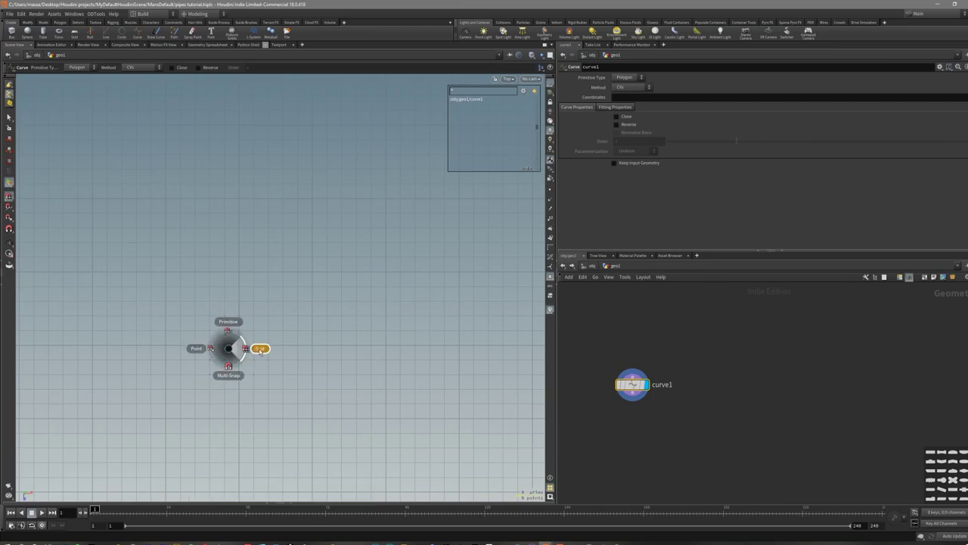
In the top view, draw a grid-snapped polygon curve through (-1,0,1), (-1,0,0), (0,0,0), (0,0,0.6) and (1,0,0.6).
left_click(286, 348)
left_click(239, 271)
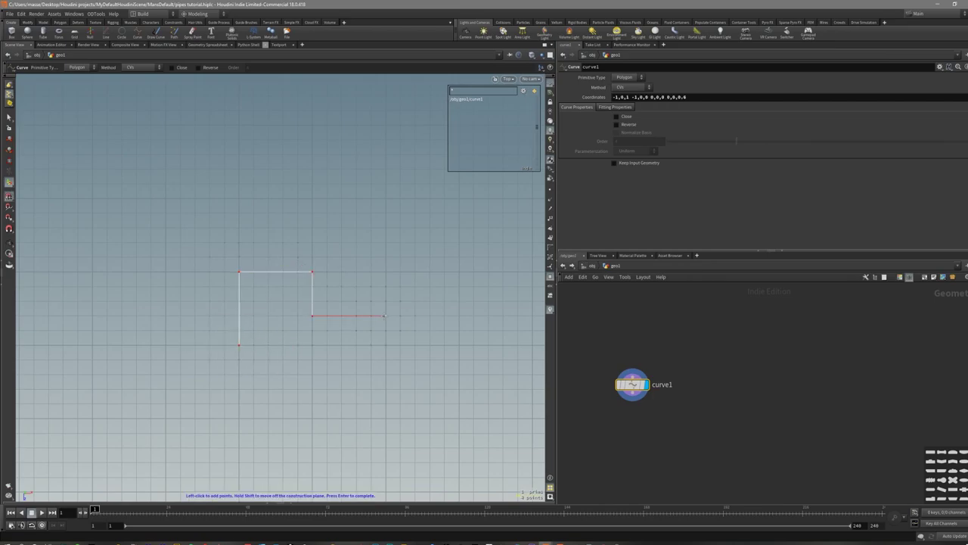
left_click(385, 316)
Continue the curve in the side view through (0,0.8,0.6), (0,0.8,0), (0,0.4,0) and (0,0.4,-0.8), and finish it.
key("space+4")
scroll(386, 320, "up", 3)
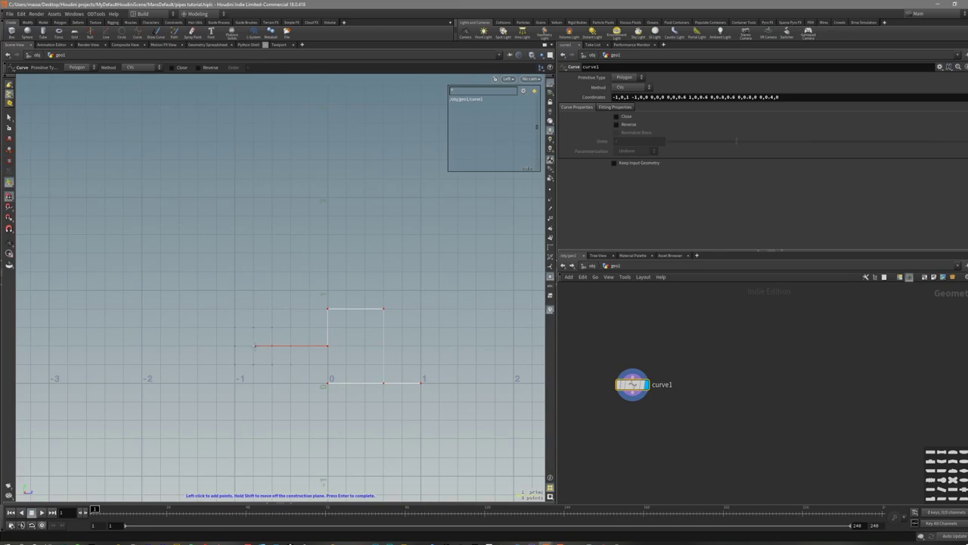
left_click(254, 345)
key("space+1")
left_click_drag(262, 350, 329, 363, "alt")
key("Return")
Add a PolyBevel node connected below curve1 and display its result.
left_click_drag(631, 386, 637, 342)
left_click(639, 353)
key("Tab")
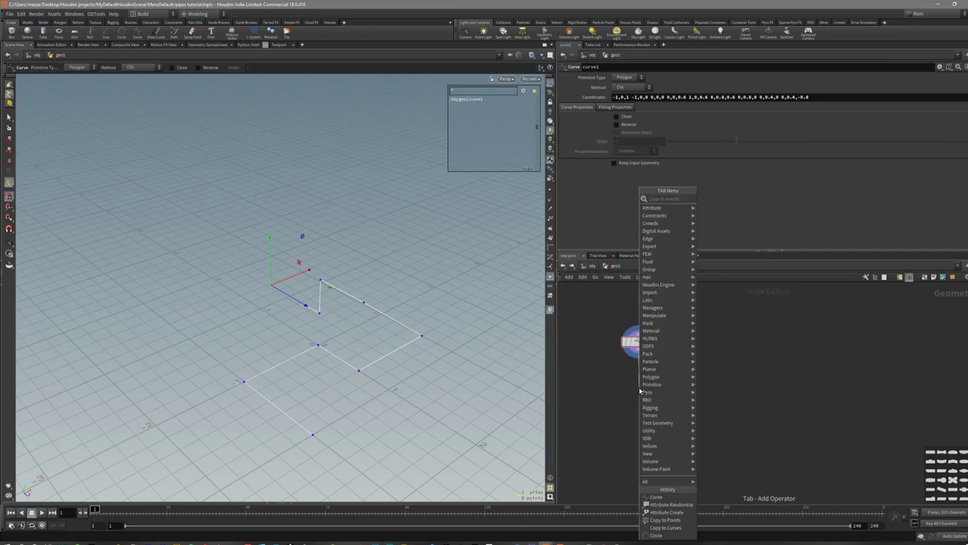
type("beve")
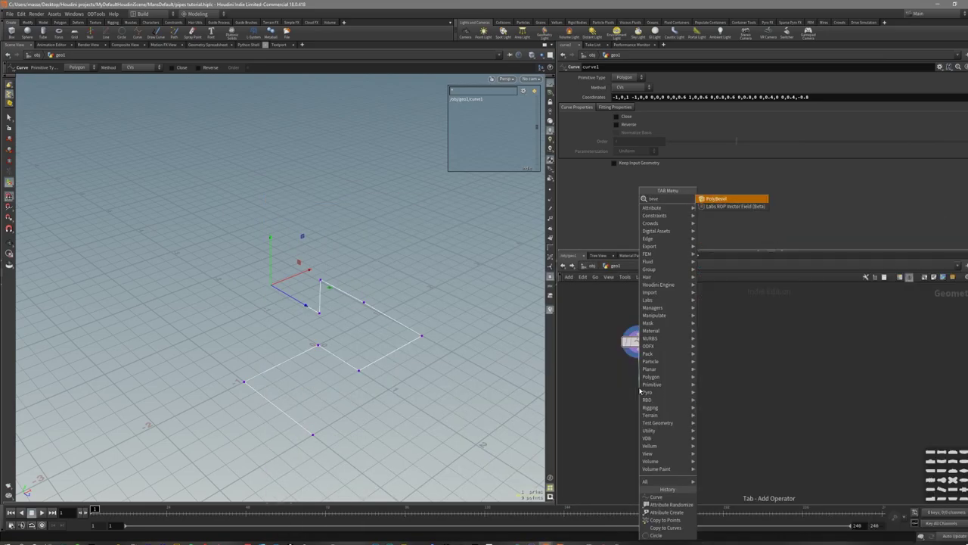
left_click(721, 198)
left_click(639, 388)
left_click(654, 387)
Clear the PolyBevel's group, then bevel by Points with a distance of 0.142 and 3 divisions.
double_click(637, 78)
key("BackSpace")
key("Return")
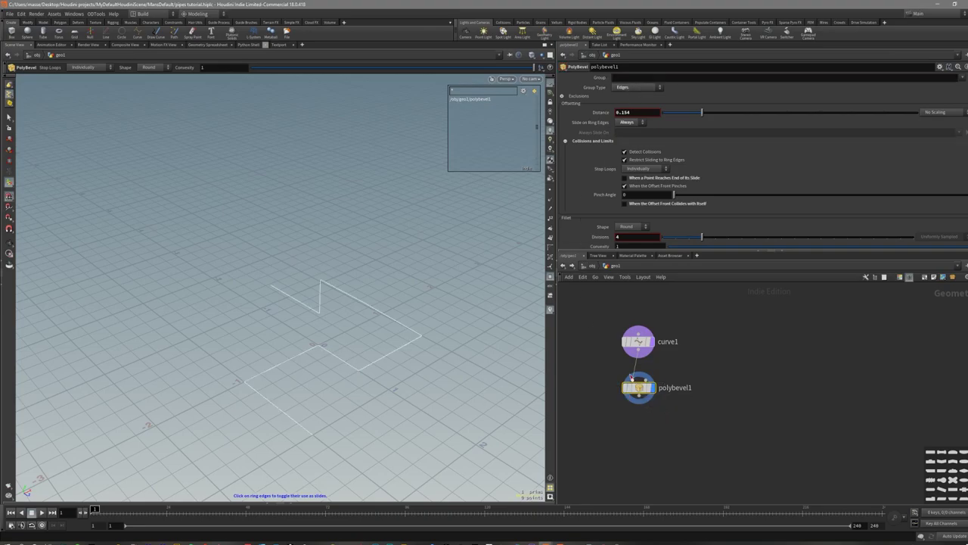
left_click(629, 87)
left_click(629, 104)
key("Escape")
left_click_drag(360, 300, 377, 317, "alt")
key("s")
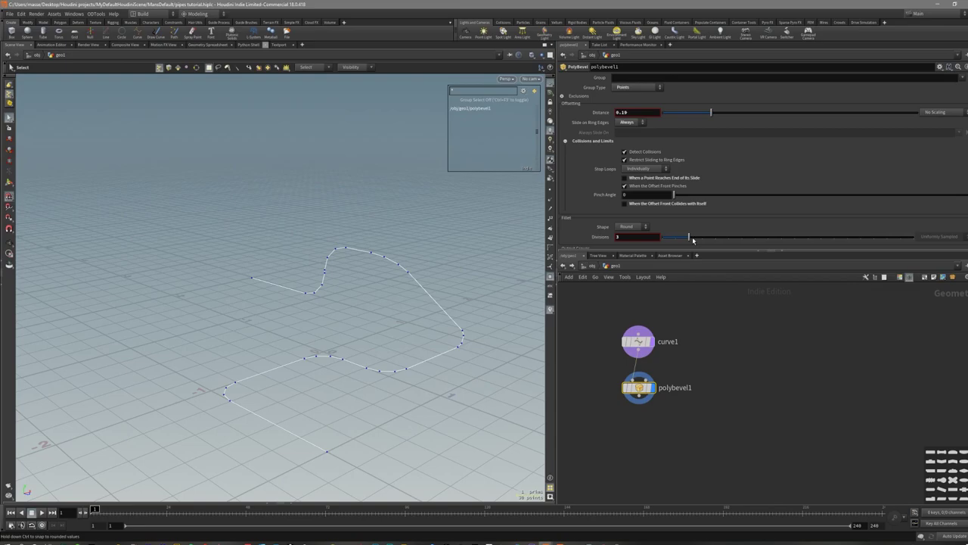
left_click_drag(711, 114, 698, 113)
Add a Sweep node connected below polybevel1 and display it.
key("Tab")
type("s")
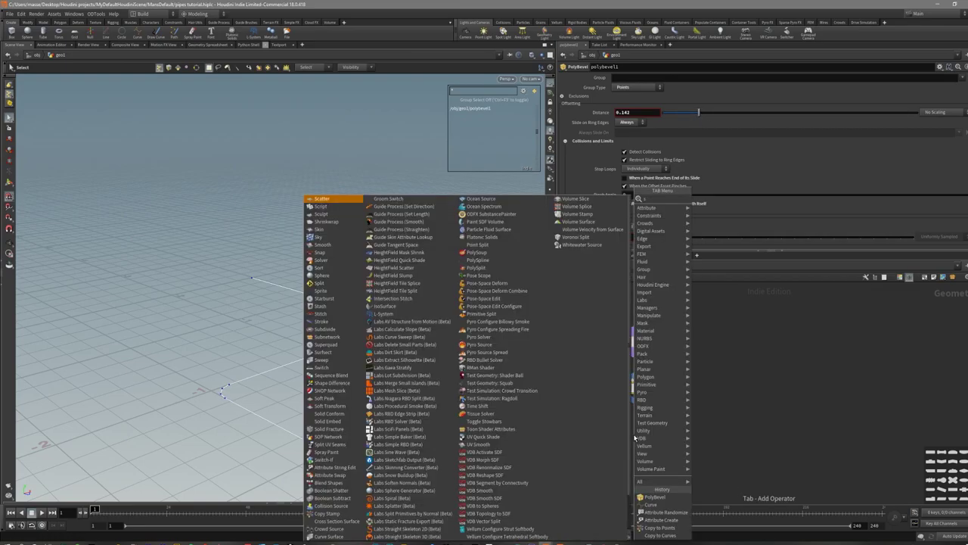
type("we")
key("Return")
left_click(635, 437)
left_click(647, 435)
left_click_drag(635, 437, 640, 454)
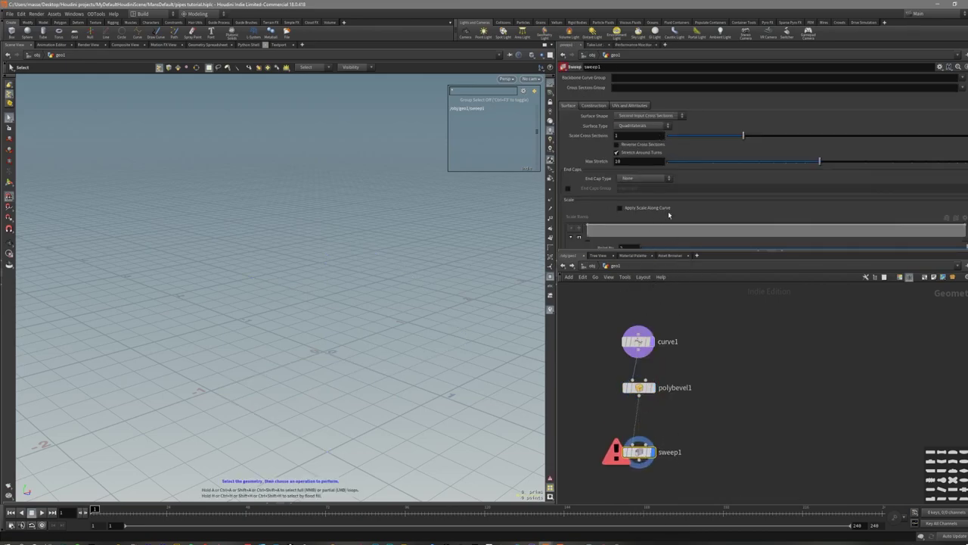
Set the Sweep's surface shape to Round Tube with 7 columns and a radius of 0.092, shown shaded with wireframe.
left_click(655, 127)
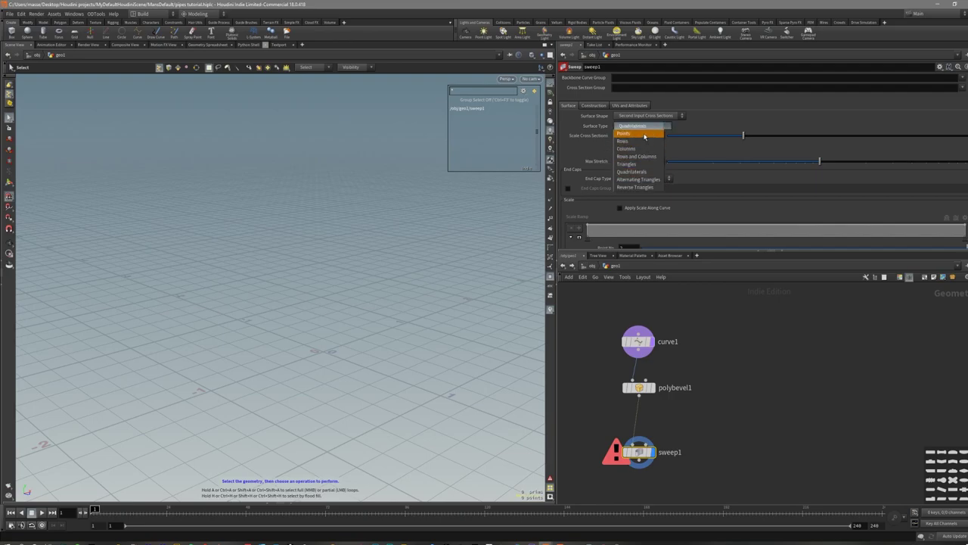
left_click(646, 117)
left_click(641, 131)
mouse_move(471, 248)
left_mouse_down("alt")
mouse_move(409, 283)
mouse_move(398, 272)
mouse_move(474, 262)
left_mouse_up("alt")
key("shift+w")
scroll(419, 276, "up", 2)
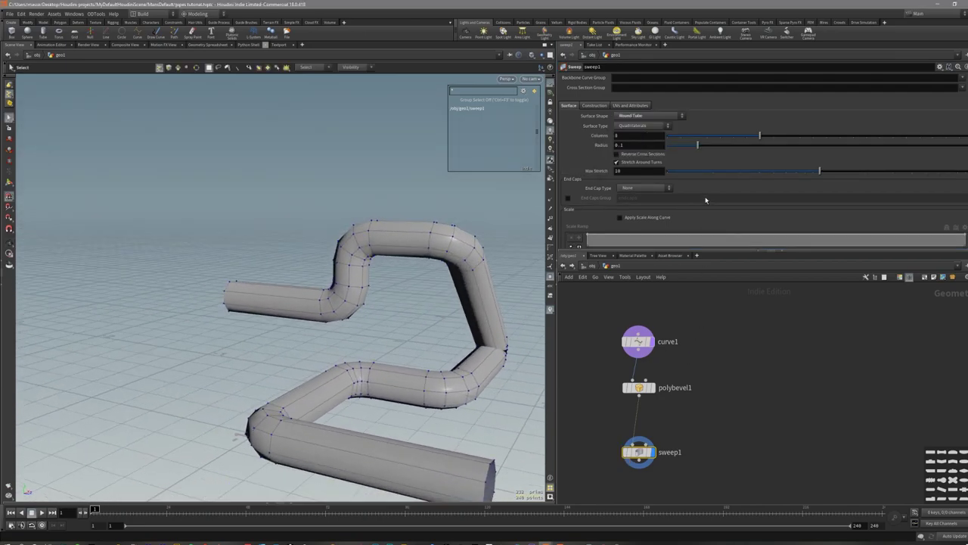
left_click_drag(758, 136, 695, 146)
left_click_drag(447, 298, 526, 354, "alt")
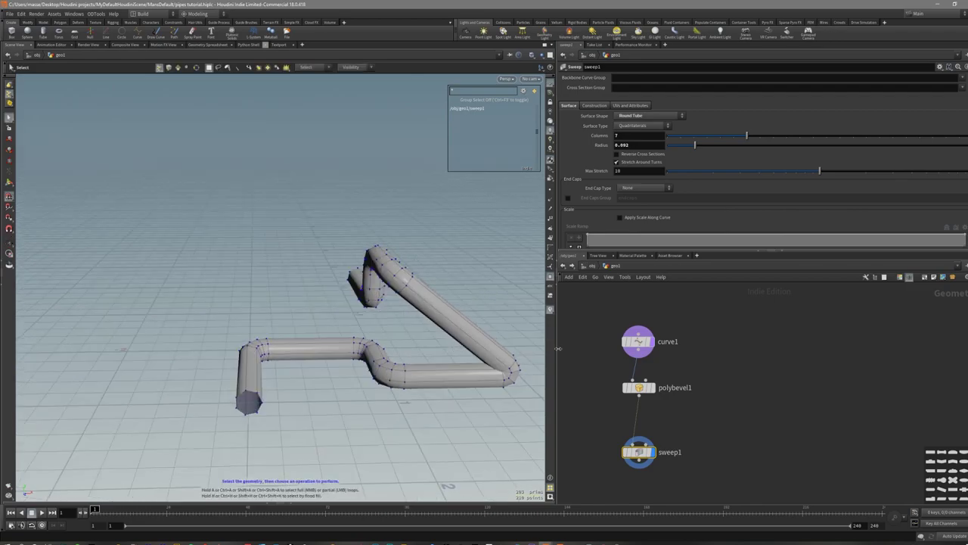
Reshape the pipe by moving curve1's points without grid snapping: raise the two upper corners and shift the lower corner and free end.
left_click_drag(670, 317, 624, 369)
key("Return")
left_click_drag(401, 280, 433, 238, "alt")
key("ctrl+z")
key("x")
left_click(401, 274)
left_click_drag(331, 265, 332, 235)
left_click_drag(331, 316, 326, 321)
left_click_drag(275, 301, 253, 294)
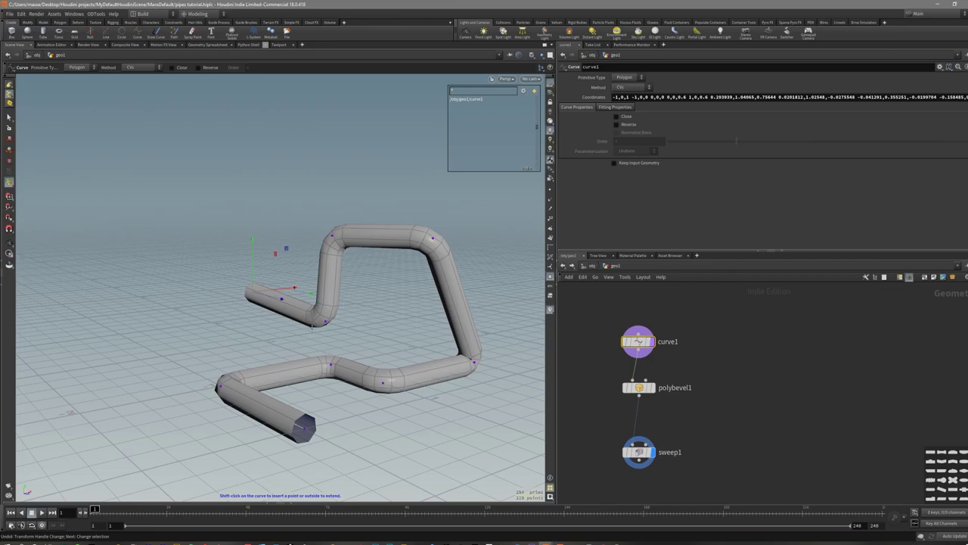
Move polybevel1 aside in the network and display the original path of curve1.
scroll(670, 423, "down", 2)
middle_click_drag(670, 424, 672, 406)
left_click_drag(639, 382, 627, 441)
key("r")
key("r")
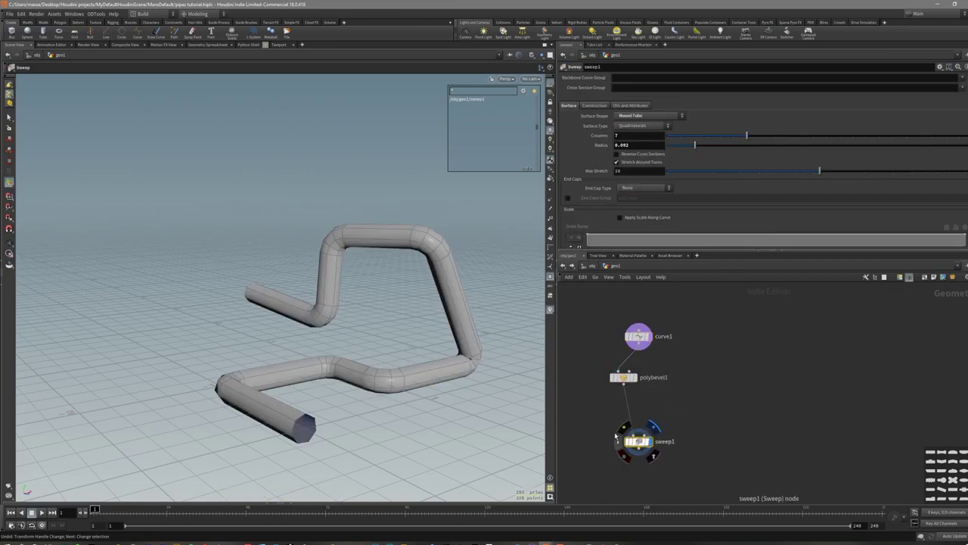
mouse_move(417, 325)
left_mouse_down("alt")
mouse_move(385, 379)
mouse_move(318, 393)
mouse_move(359, 341)
mouse_move(337, 303)
mouse_move(321, 319)
left_mouse_up("alt")
key("shift+w")
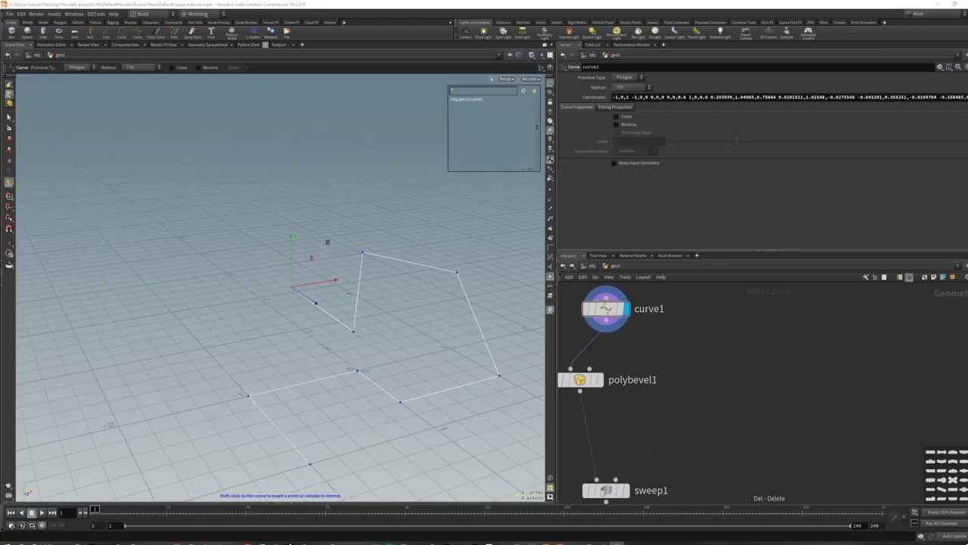
left_click_drag(361, 356, 343, 361, "alt")
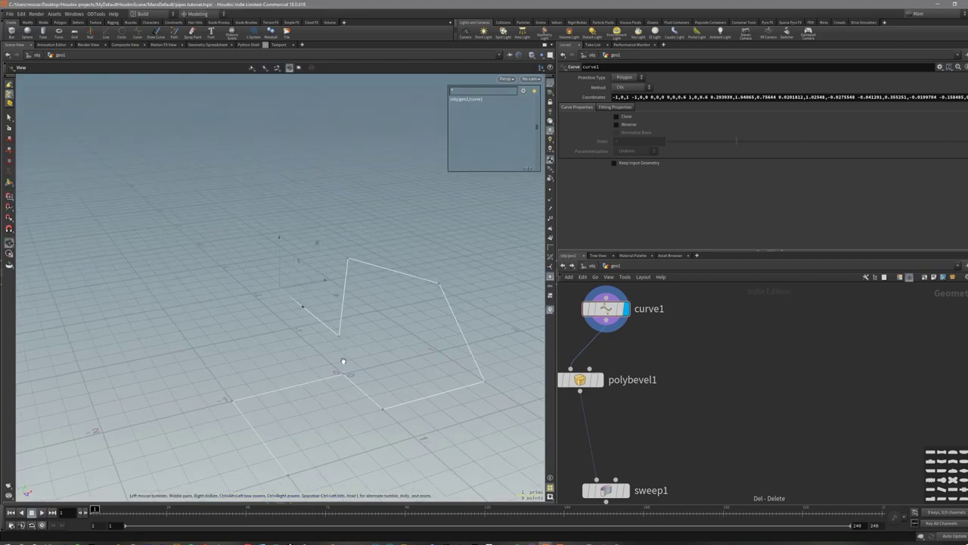
Duplicate polybevel1 onto a second branch from curve1, with the fillet shape set to Chamfer and 1 division.
middle_click_drag(629, 399, 653, 420)
left_click_drag(579, 392, 688, 386, "alt")
left_click(627, 198)
left_click(636, 228)
left_click_drag(479, 322, 298, 333, "alt")
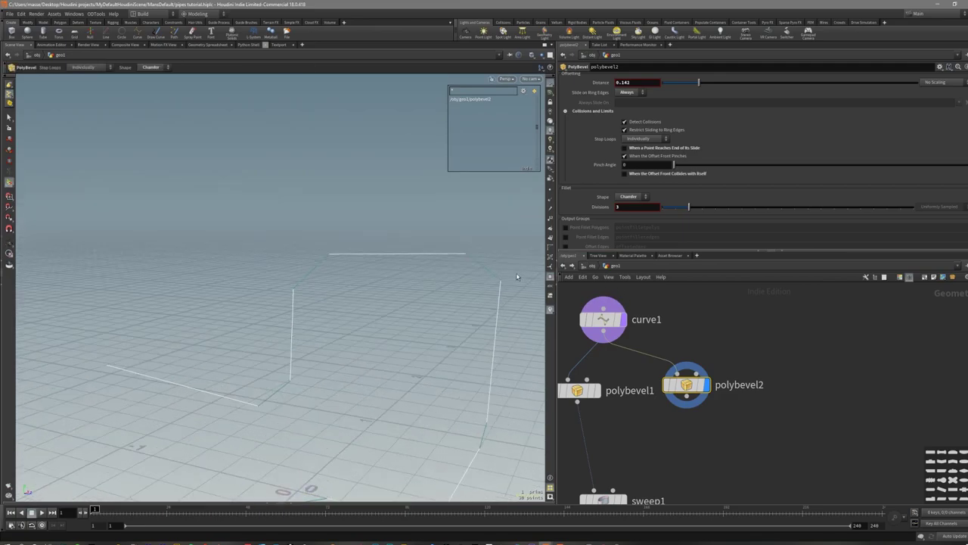
key("s")
left_click_drag(687, 208, 658, 209)
left_click_drag(373, 273, 545, 334, "alt")
key("s")
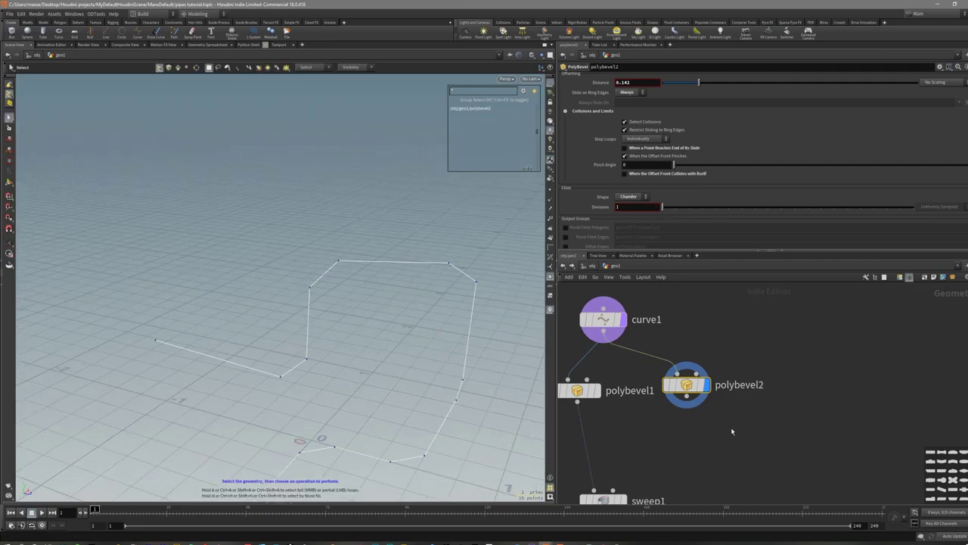
Add and display a Carve node below polybevel2 with First U 1 and Second U 0, cutting at all internal U breakpoints.
left_click(687, 396)
key("Tab")
type("carve")
key("Return")
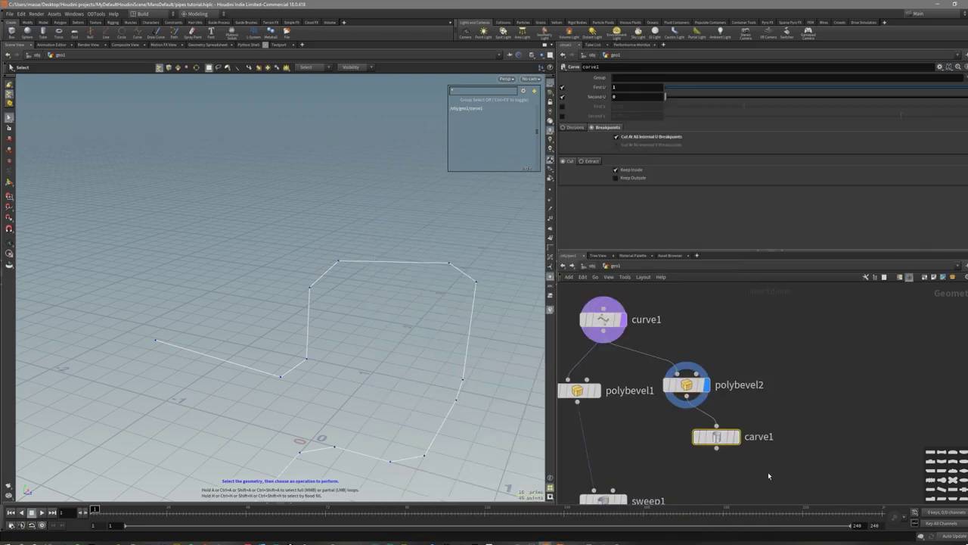
left_click(737, 436)
right_click_drag(382, 321, 315, 356, "alt")
left_click_drag(315, 356, 345, 382, "alt")
middle_click_drag(369, 415, 357, 374, "alt")
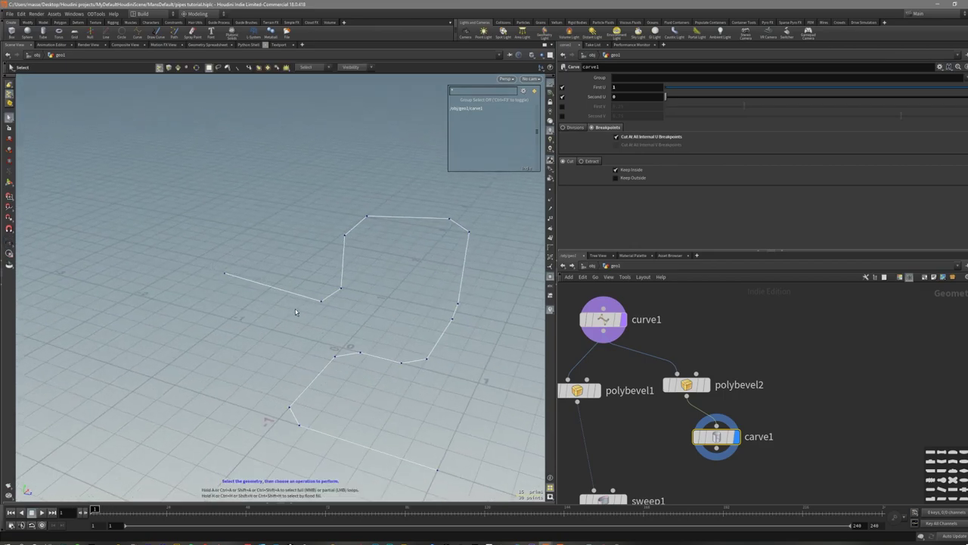
left_click_drag(309, 316, 327, 318, "alt")
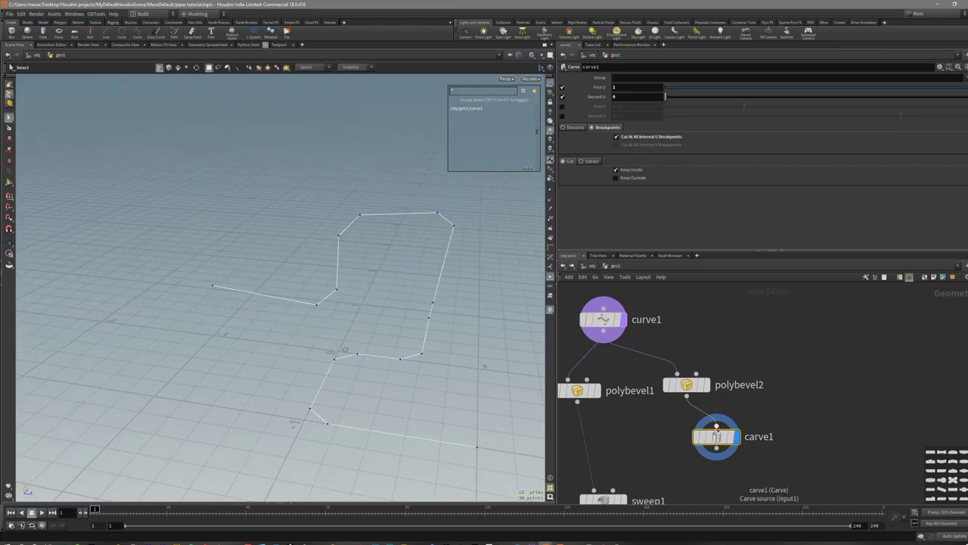
Add a Group by Range node connected below carve1 and display it.
middle_click_drag(653, 466, 664, 429)
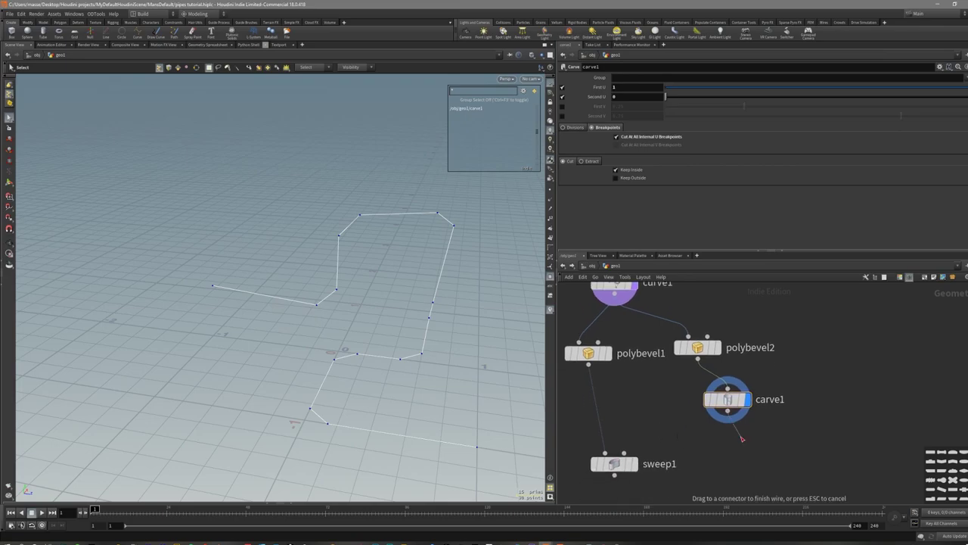
key("Tab")
type("grou")
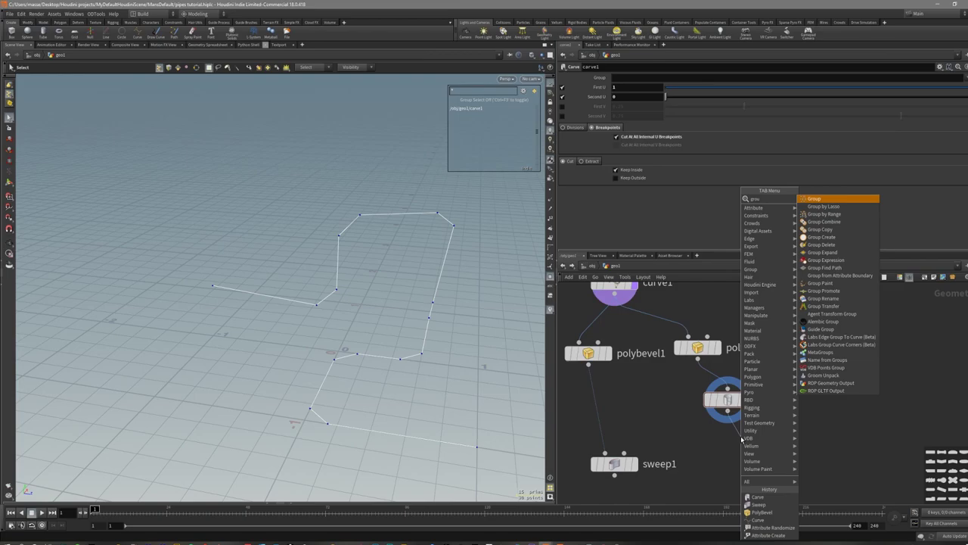
key("Down")
key("Down")
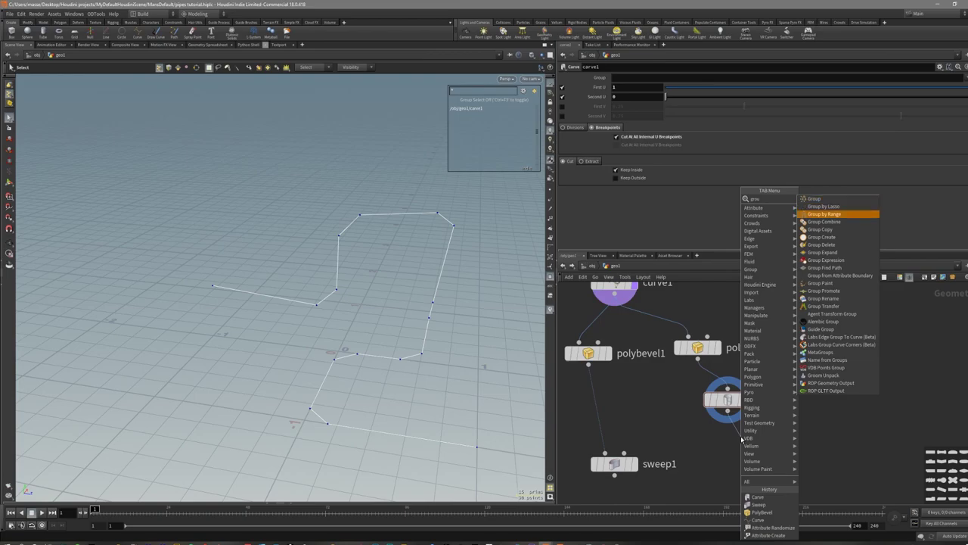
key("Return")
key("r")
left_click(742, 450)
key("Return")
Set the range filter to select 1 of 2 primitives with an offset of 1, grouping only the corner segments.
middle_click_drag(335, 282, 383, 302, "alt")
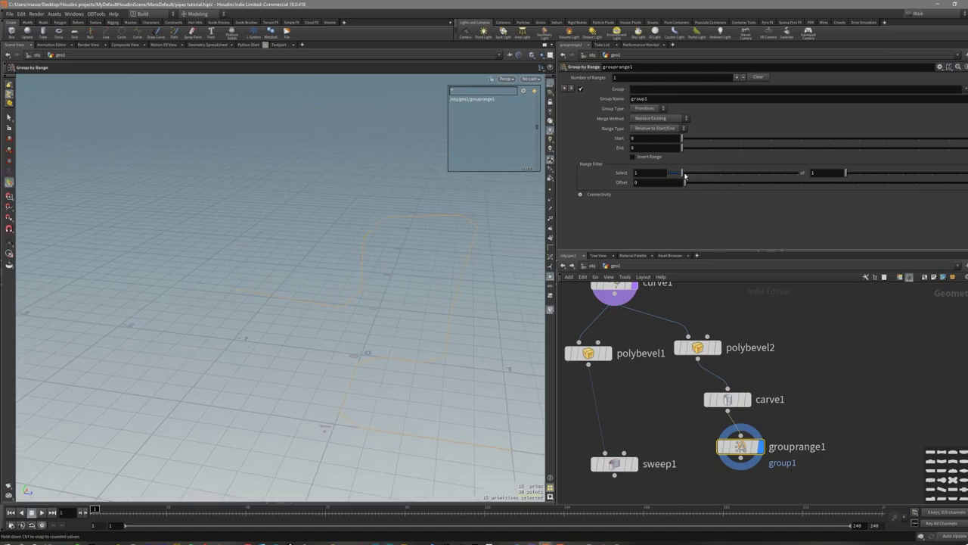
left_click_drag(852, 180, 867, 176)
mouse_move(453, 285)
left_mouse_down("alt")
mouse_move(426, 262)
mouse_move(421, 285)
mouse_move(459, 283)
left_mouse_up("alt")
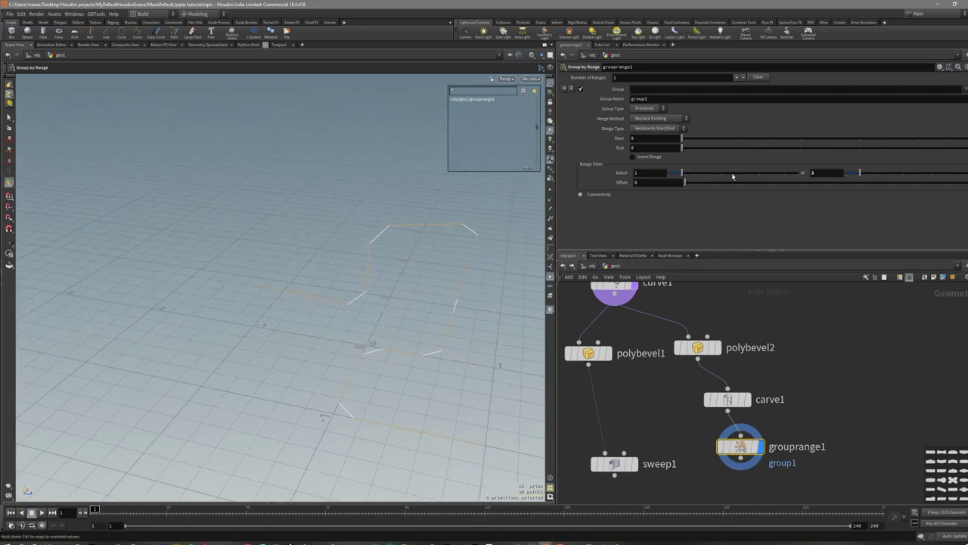
left_click_drag(686, 184, 713, 184)
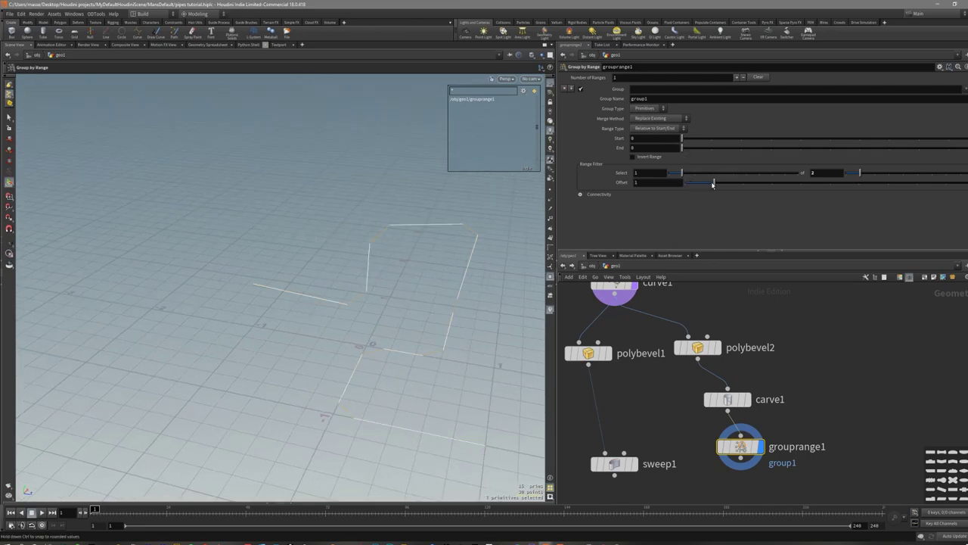
left_click_drag(409, 315, 432, 383, "alt")
right_click_drag(432, 383, 512, 359, "alt")
middle_click_drag(391, 370, 354, 372, "alt")
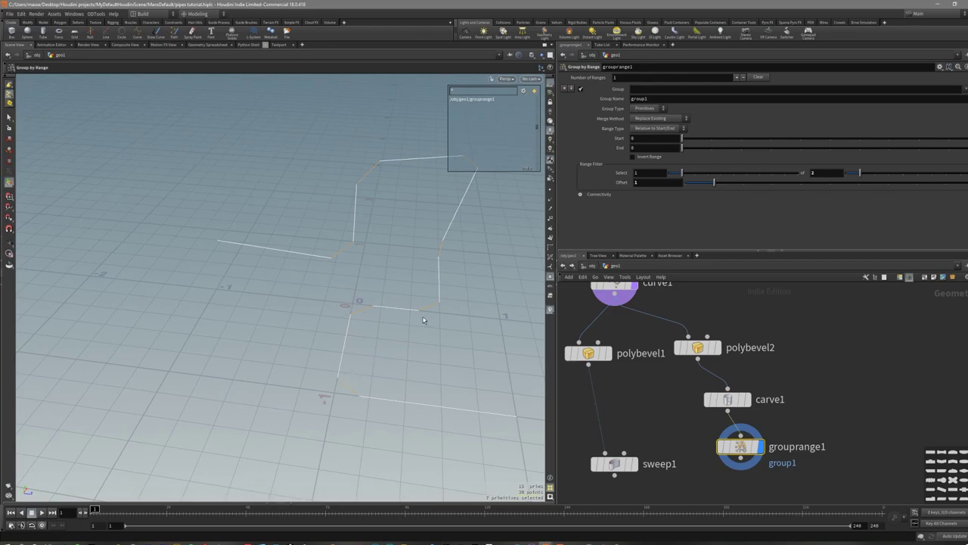
left_click_drag(443, 276, 432, 281, "alt")
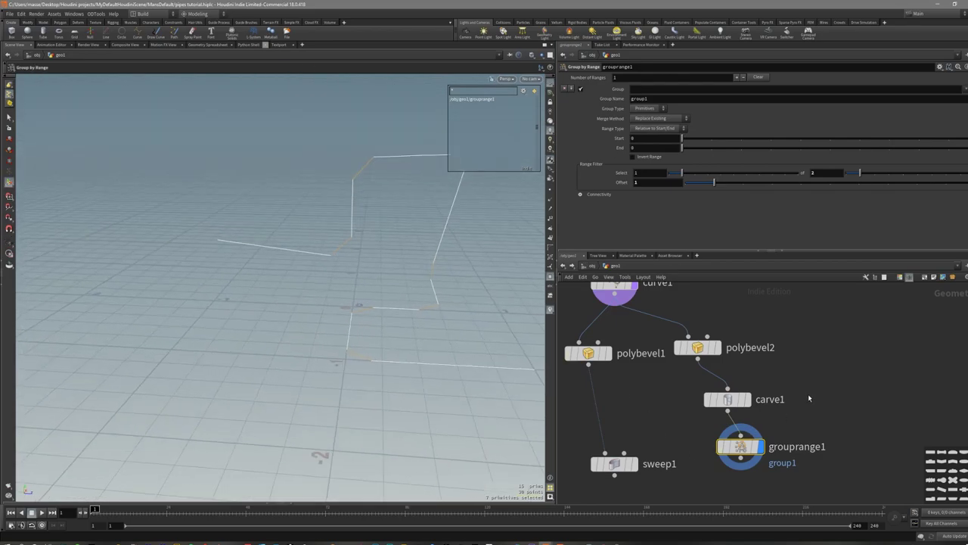
Add a Delete node connected below grouprange1 and display it.
middle_click_drag(776, 444, 777, 398)
key("Tab")
type("de")
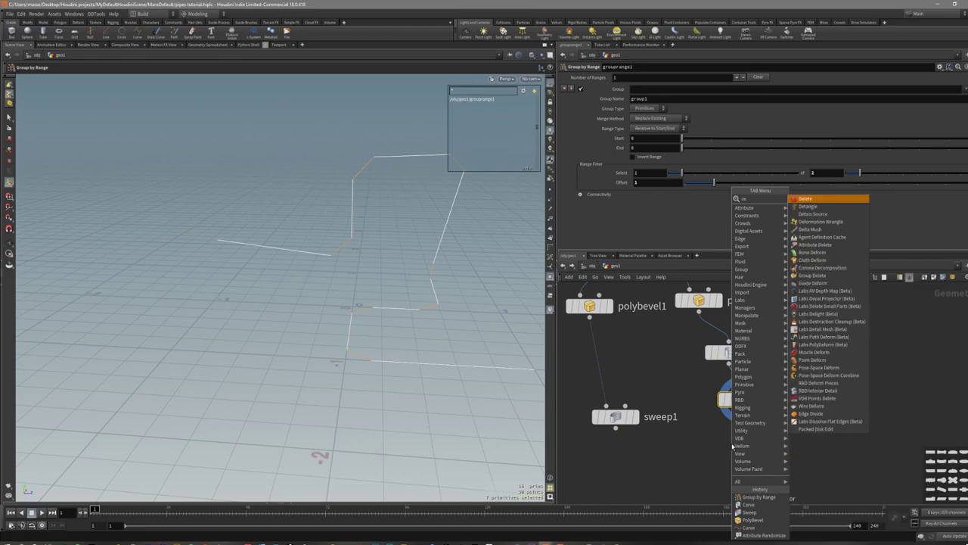
type("lete")
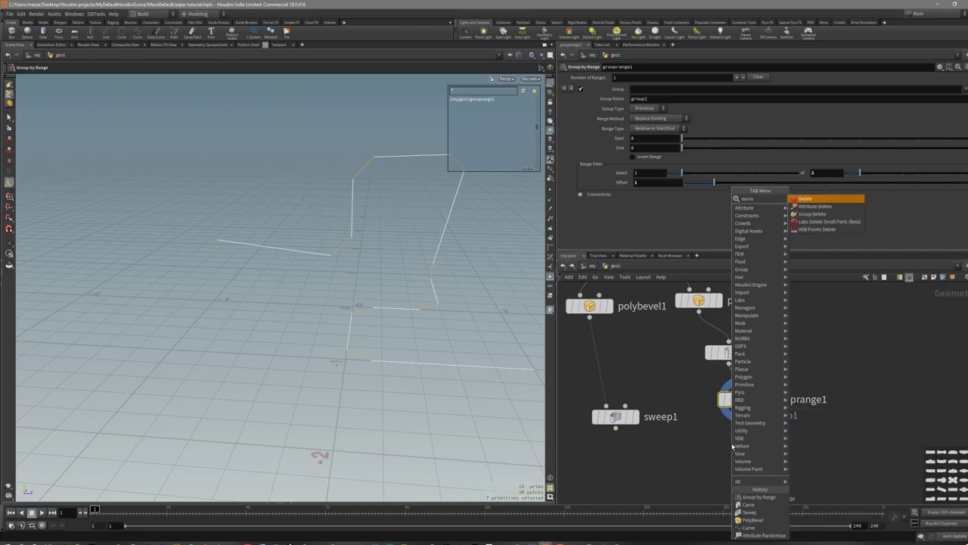
key("Return")
left_click(733, 446)
left_click(751, 447)
Set the Delete node's group to group1 so the corner segments are removed.
middle_click_drag(442, 245, 433, 266, "alt")
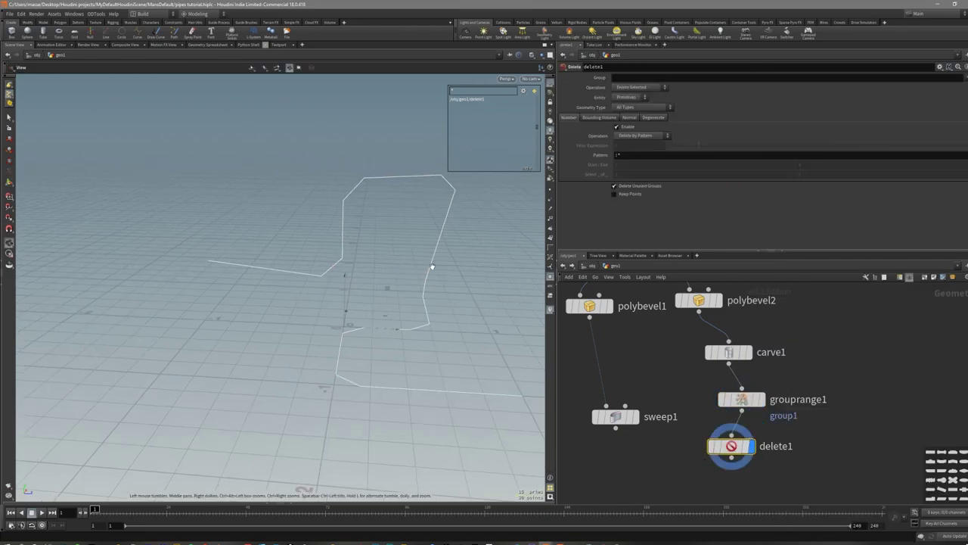
left_click(966, 77)
left_click(945, 95)
left_click_drag(413, 298, 345, 351, "alt")
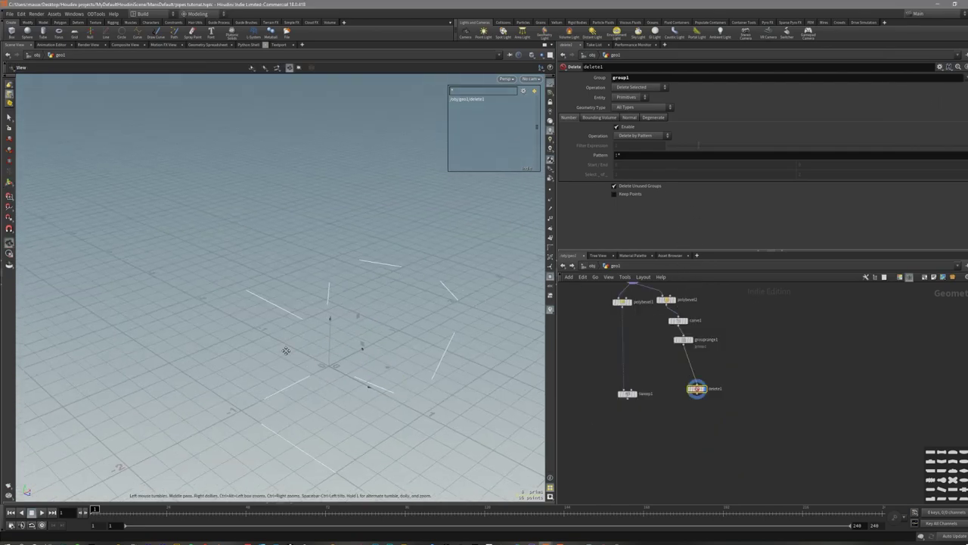
left_click_drag(360, 346, 283, 344, "alt")
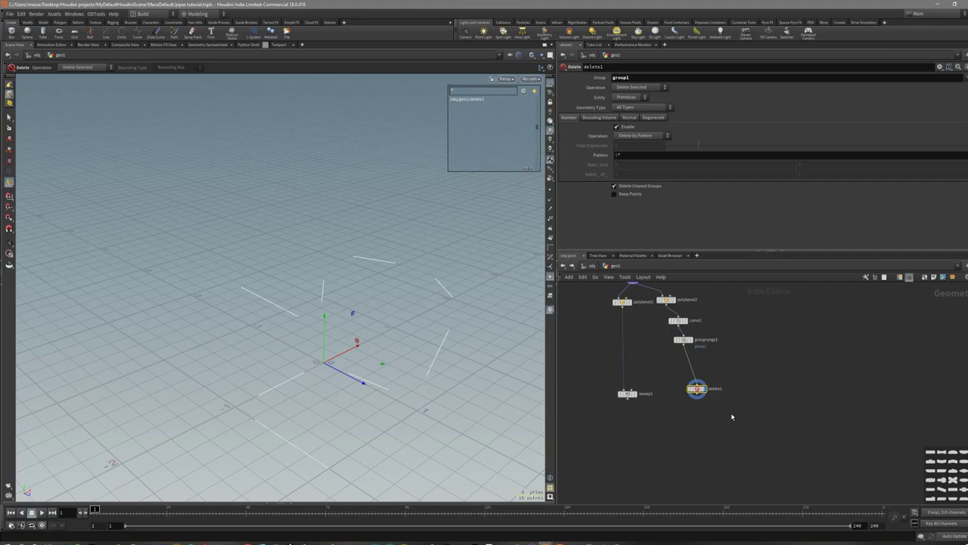
Compare the swept pipe from sweep1 with the straight segments output by delete1.
scroll(732, 416, "up", 3)
middle_click_drag(807, 397, 756, 417)
left_click_drag(393, 388, 415, 374, "alt")
middle_click_drag(643, 430, 737, 427)
left_click(624, 405)
key("r")
left_click(720, 397)
key("r")
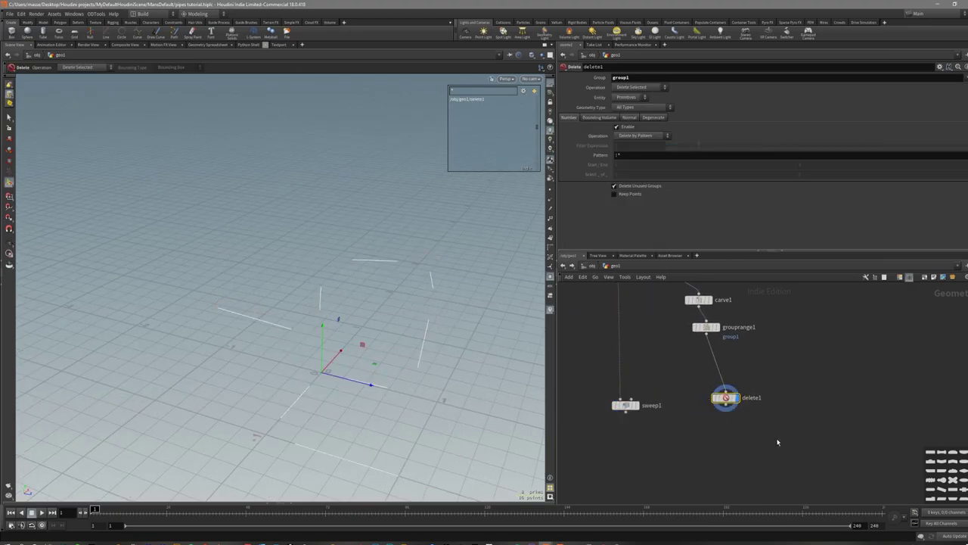
Add a Circle node beside delete1 and set its orientation to XY Plane.
key("Tab")
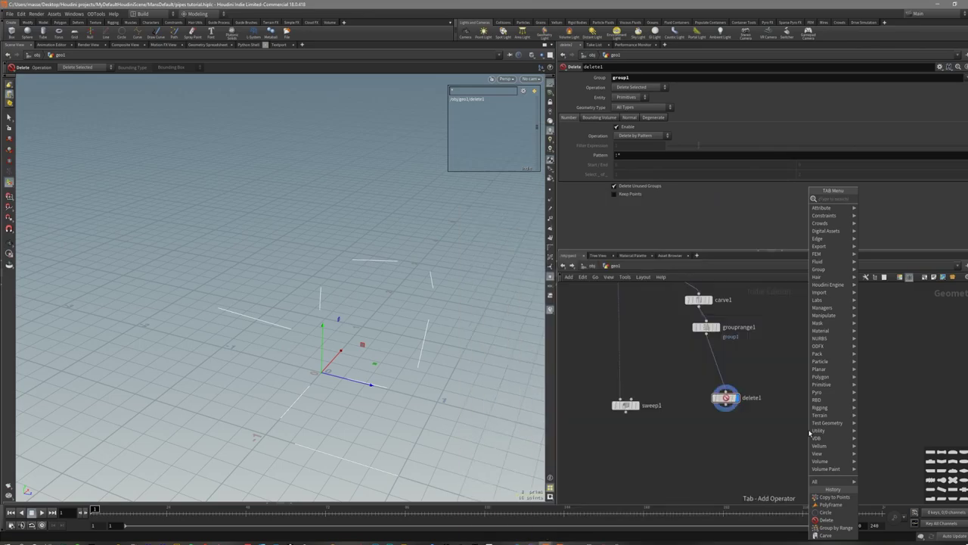
type("ci")
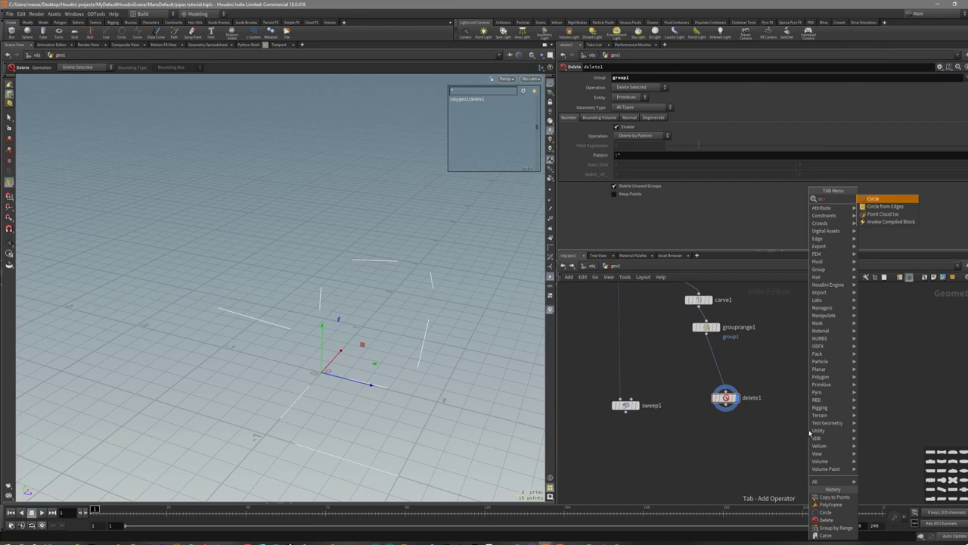
key("Return")
left_click(808, 432)
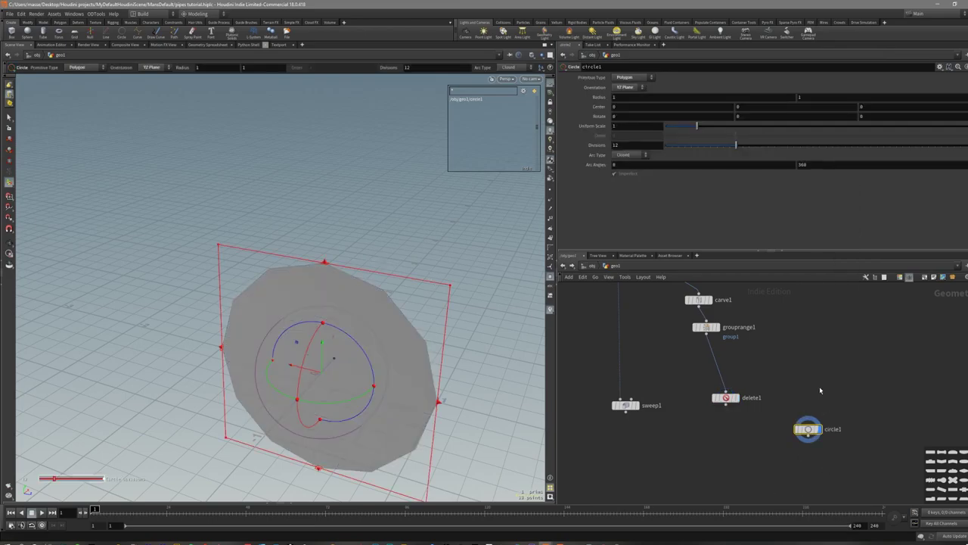
left_click(642, 89)
left_click(630, 96)
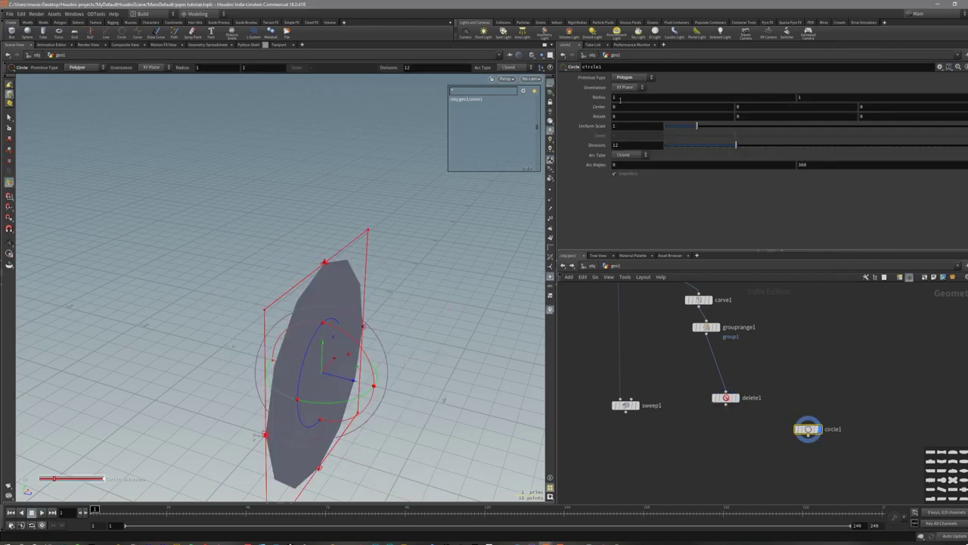
Set circle1's uniform scale to 0.24.
left_click_drag(386, 291, 327, 311, "alt")
left_click_drag(696, 127, 674, 136)
left_click_drag(420, 264, 416, 326, "alt")
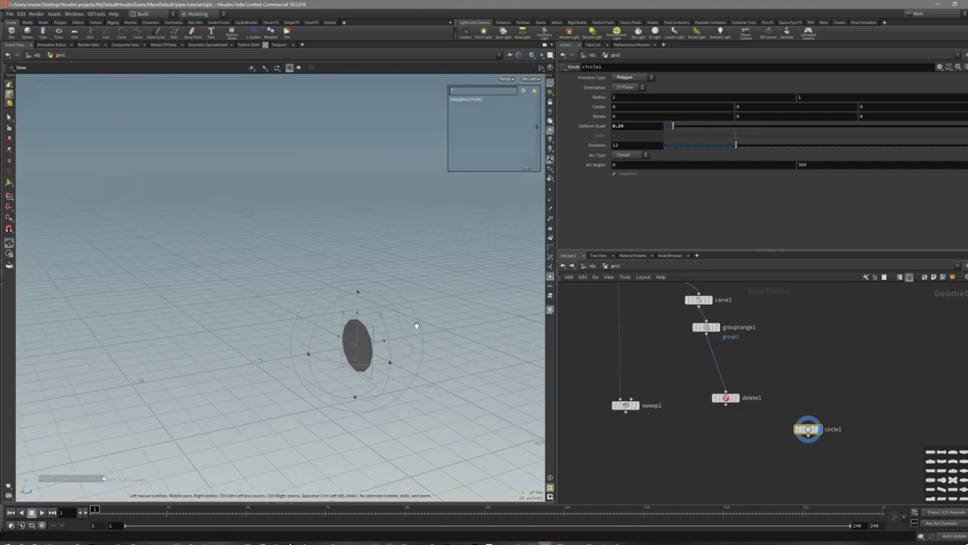
scroll(419, 326, "up", 3)
key("Return")
left_click(635, 89)
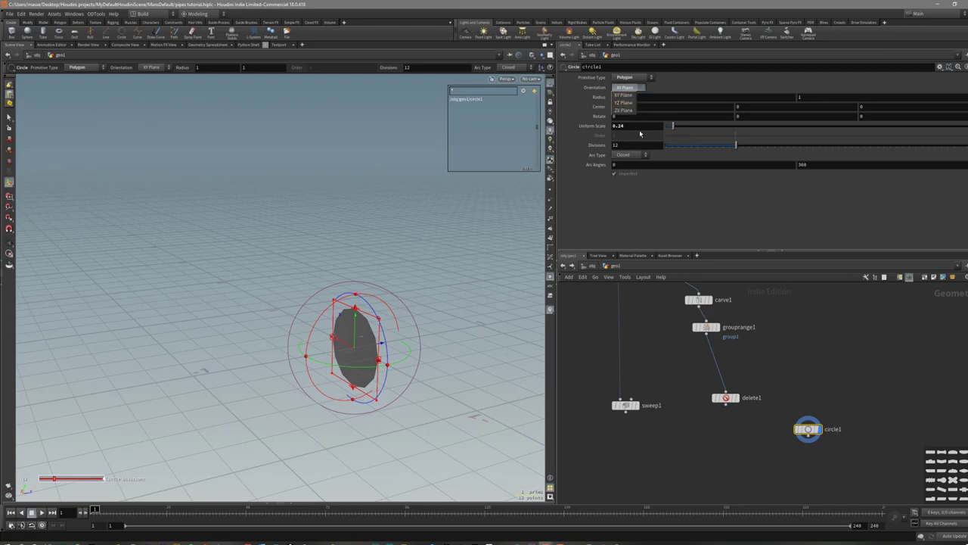
left_click(722, 445)
Add a PolyFrame node connected below delete1 and display it.
middle_click_drag(706, 453, 704, 437)
key("Tab")
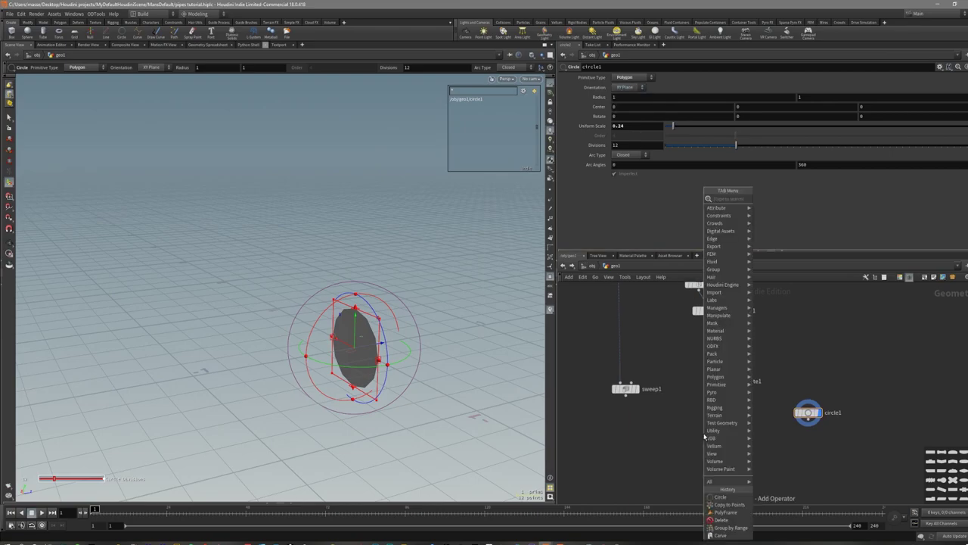
left_click(681, 431)
key("Tab")
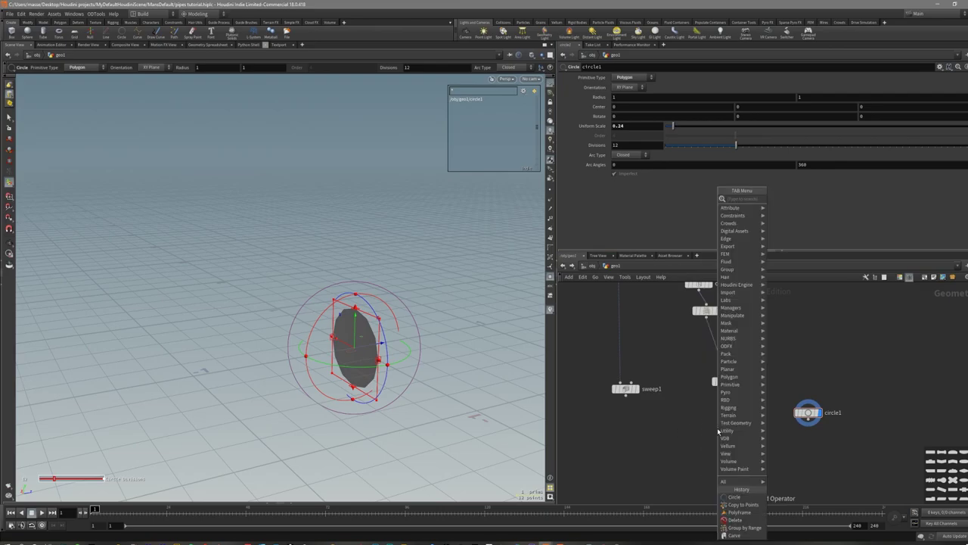
type("c")
key("BackSpace")
type("polyf")
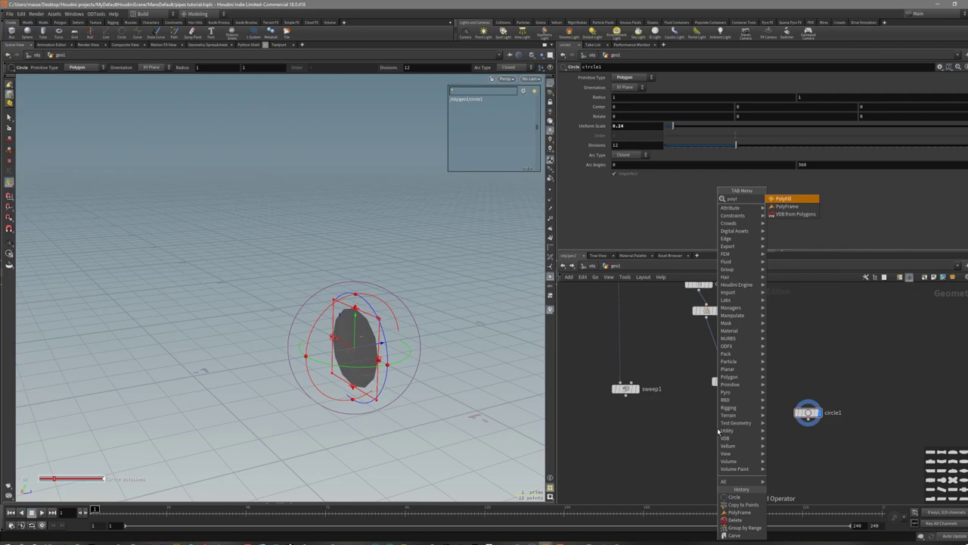
key("Down")
key("Return")
left_click(718, 432)
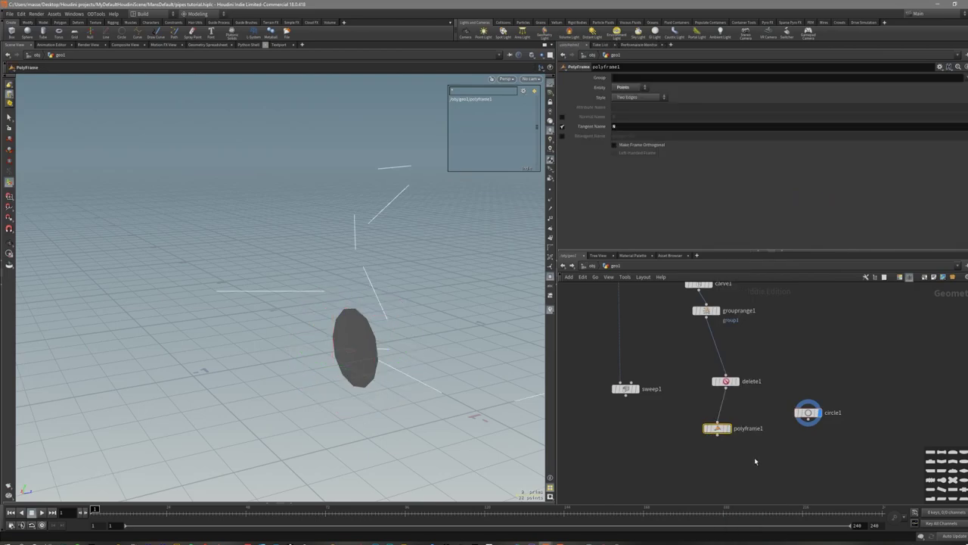
left_click(729, 429)
left_click_drag(426, 351, 311, 343, "alt")
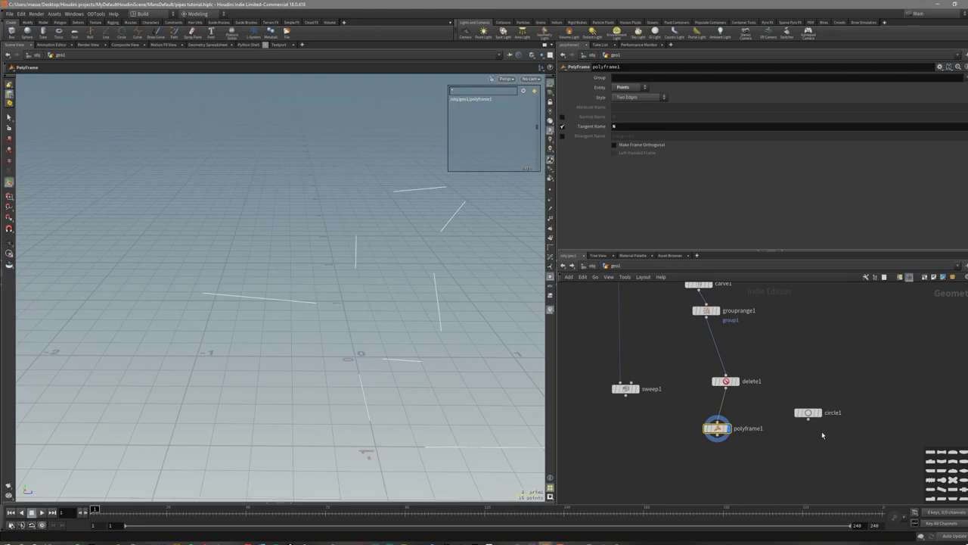
Line up polyframe1 and circle1 side by side and add a Copy to Points node below them.
left_click_drag(808, 413, 815, 426)
middle_click_drag(822, 455, 843, 435)
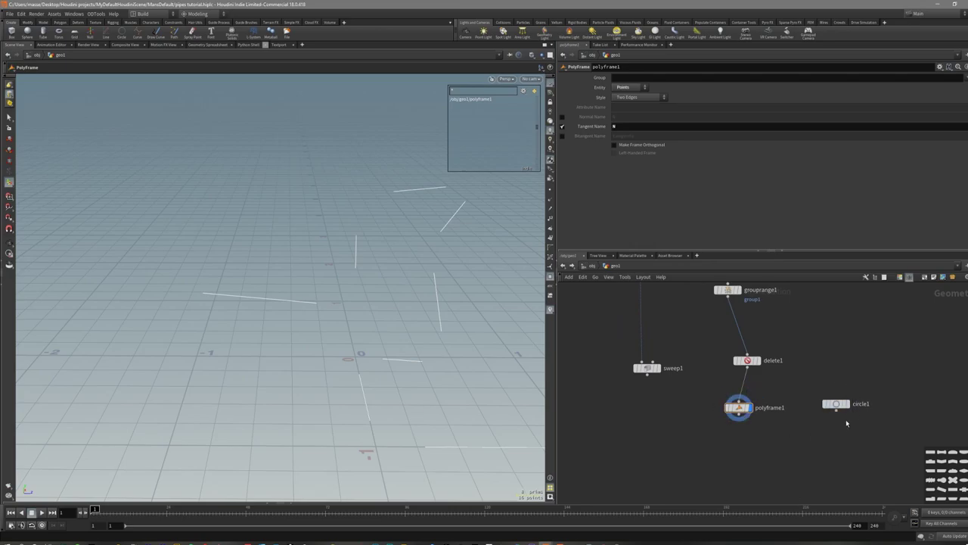
left_click_drag(744, 410, 761, 406)
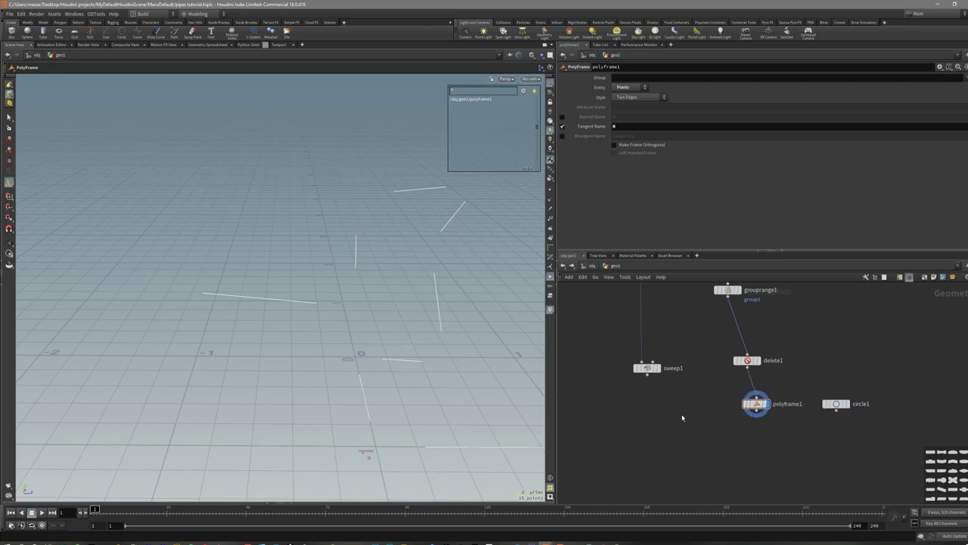
key("Tab")
type("copyt")
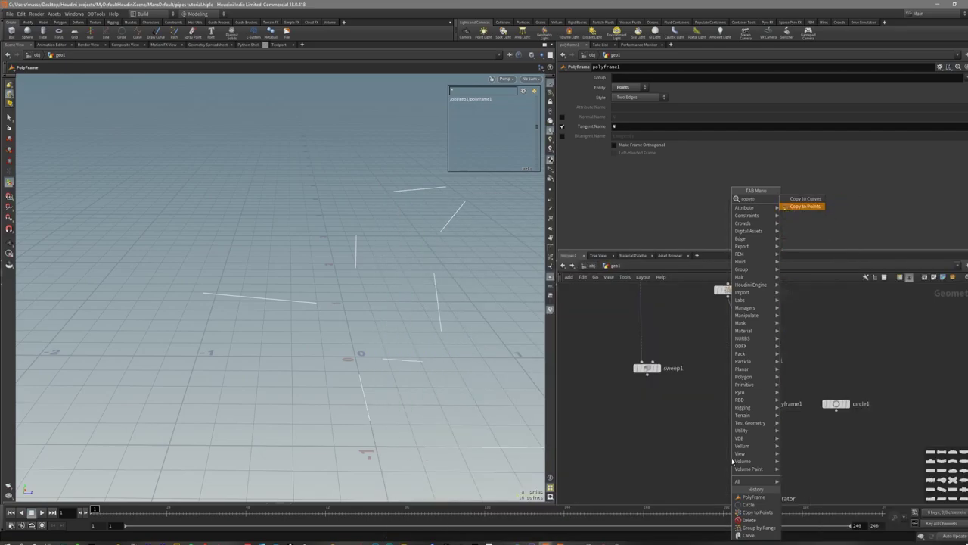
key("Return")
left_click(698, 457)
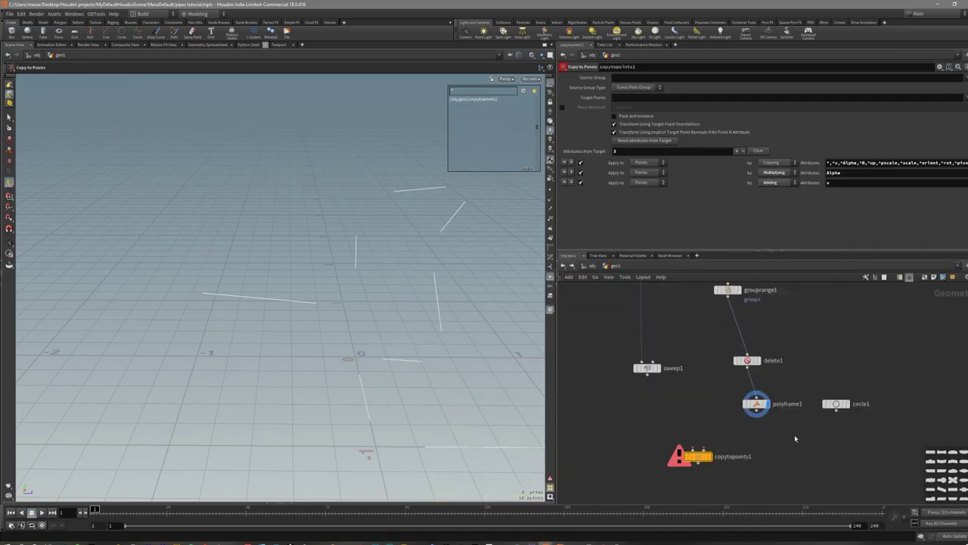
Set polyframe1's style to First Edge.
left_click(757, 404)
left_click(635, 100)
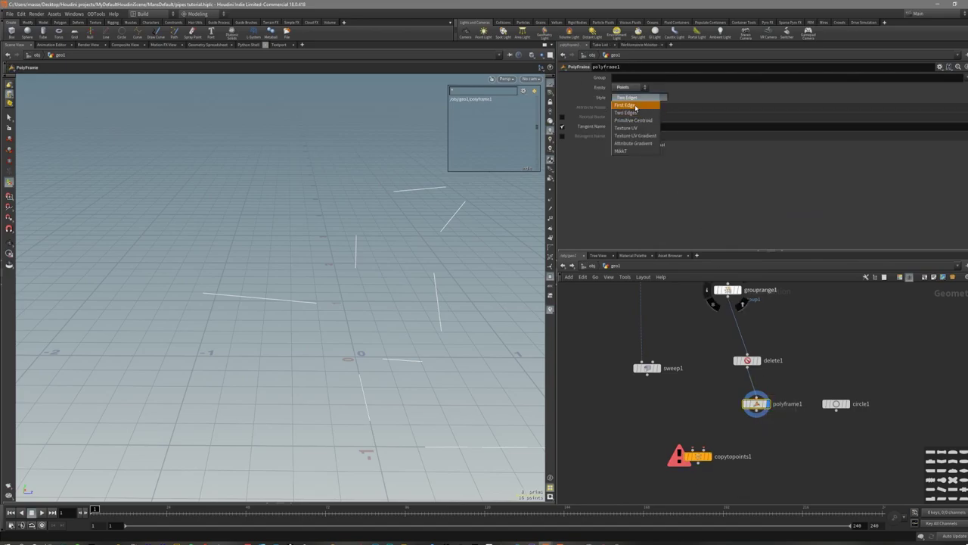
left_click(635, 104)
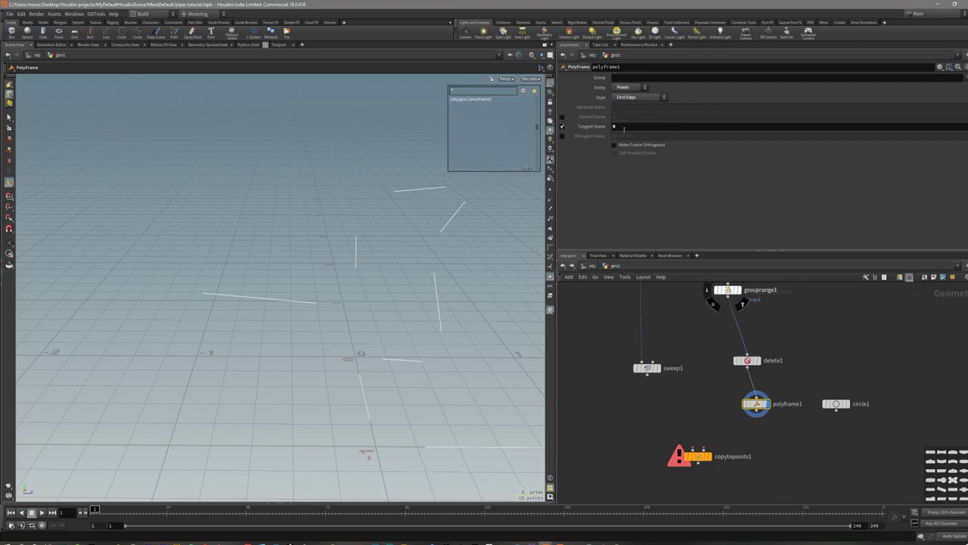
Wire circle1 into the first input of copytopoints1 and polyframe1 into its second input.
middle_click_drag(713, 446, 718, 413)
left_click_drag(683, 430, 696, 435)
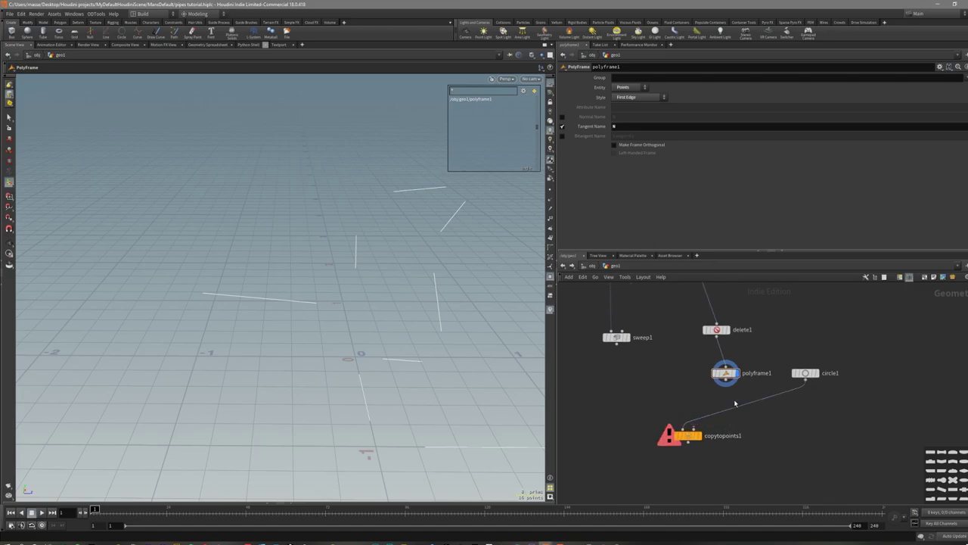
middle_click_drag(663, 394, 681, 402)
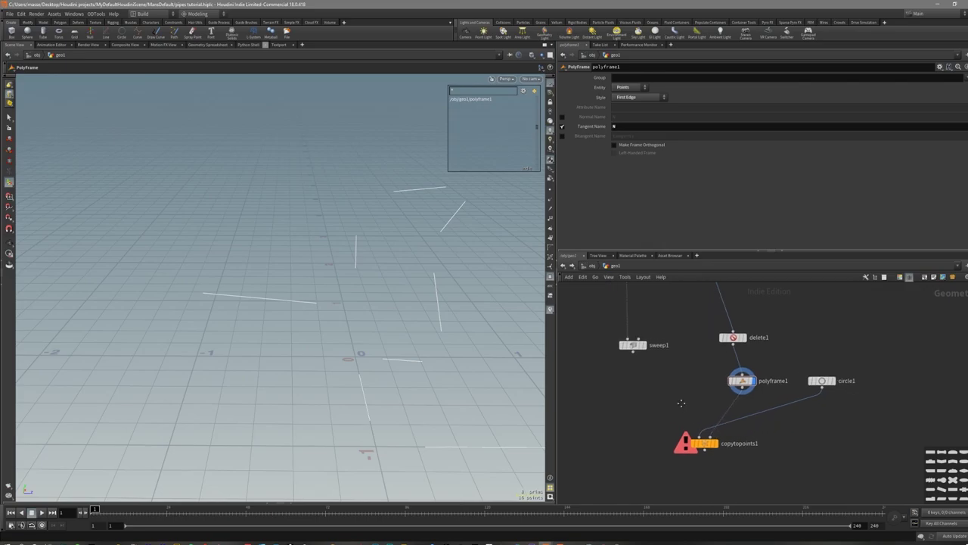
Merge sweep1 and copytopoints1 with a Merge node and display the pipe together with the copied discs.
left_click(634, 346)
left_click(705, 445, "shift")
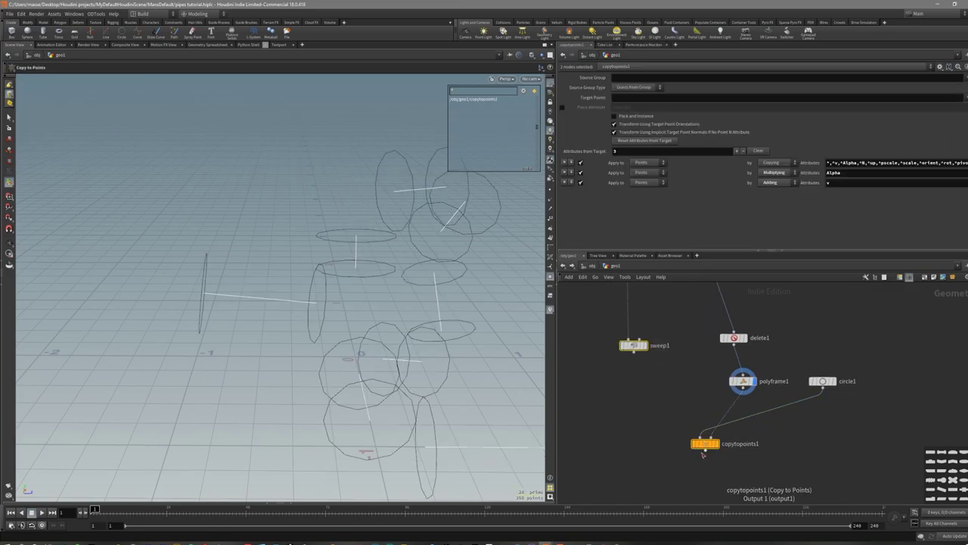
left_click_drag(649, 474, 648, 472, "alt")
key("Escape")
middle_click_drag(603, 480, 604, 432)
left_click_drag(683, 458, 630, 420)
left_click(661, 424)
mouse_move(411, 307)
left_mouse_down("alt")
mouse_move(391, 268)
mouse_move(424, 341)
mouse_move(480, 342)
mouse_move(340, 352)
mouse_move(515, 333)
left_mouse_up("alt")
scroll(481, 341, "up", 4)
middle_click_drag(339, 326, 412, 342, "alt")
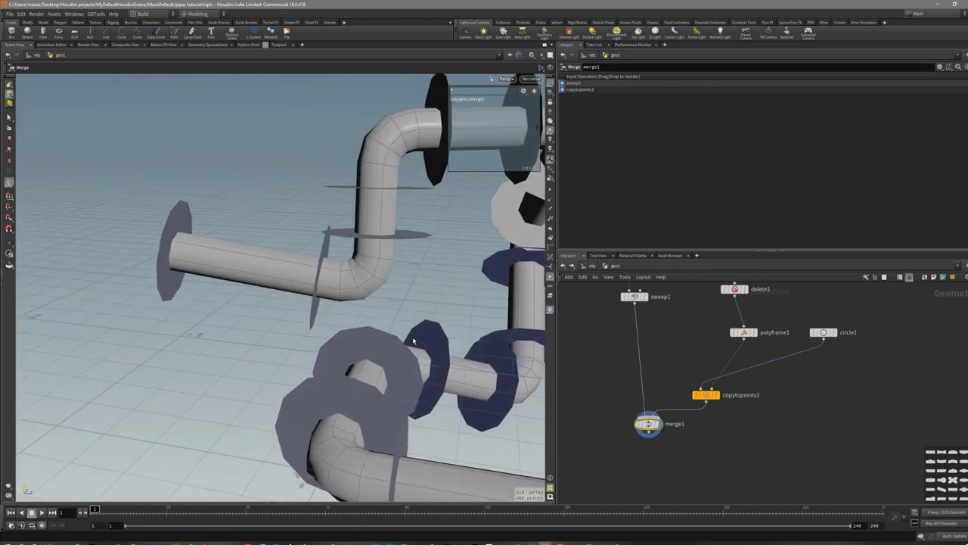
Reduce circle1's uniform scale to 0.15 so the discs fit closer around the pipe.
left_click(823, 333)
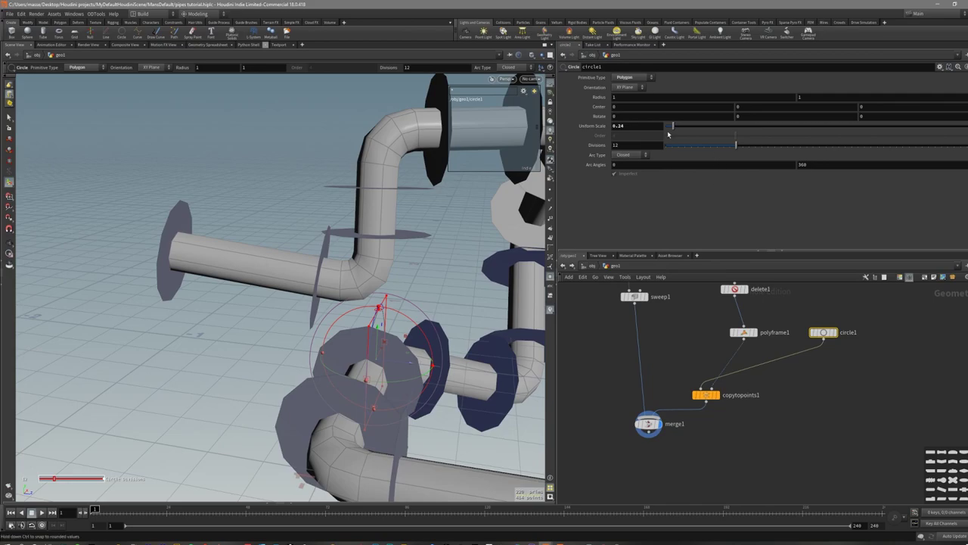
left_click_drag(673, 131, 671, 130)
mouse_move(454, 318)
left_mouse_down("alt")
mouse_move(381, 372)
mouse_move(331, 368)
mouse_move(329, 320)
mouse_move(359, 333)
mouse_move(333, 310)
mouse_move(267, 331)
mouse_move(333, 325)
mouse_move(414, 383)
mouse_move(415, 366)
left_mouse_up("alt")
key("shift+w")
key("shift+w")
scroll(333, 310, "down", 3)
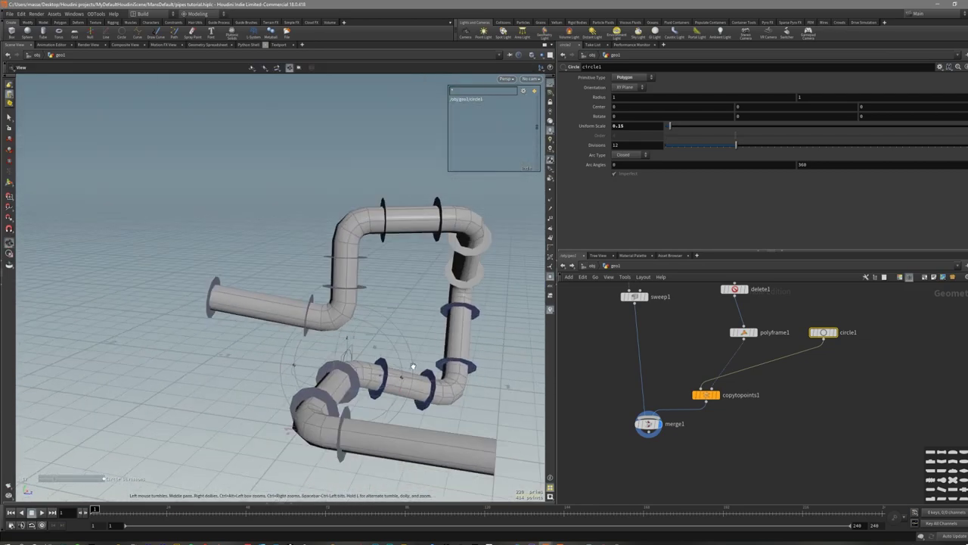
Select curve1 and move its points near the pipe's free end to reshape the pipe.
middle_click_drag(720, 353, 679, 460)
scroll(715, 445, "down", 3)
left_click(656, 325)
left_click_drag(343, 321, 330, 304)
left_click_drag(213, 297, 114, 263)
left_click_drag(340, 323, 317, 317)
left_click_drag(348, 310, 385, 339, "alt")
Move circle1 into free space in the network and display it on its own.
middle_click_drag(792, 439, 762, 340)
scroll(762, 341, "up", 4)
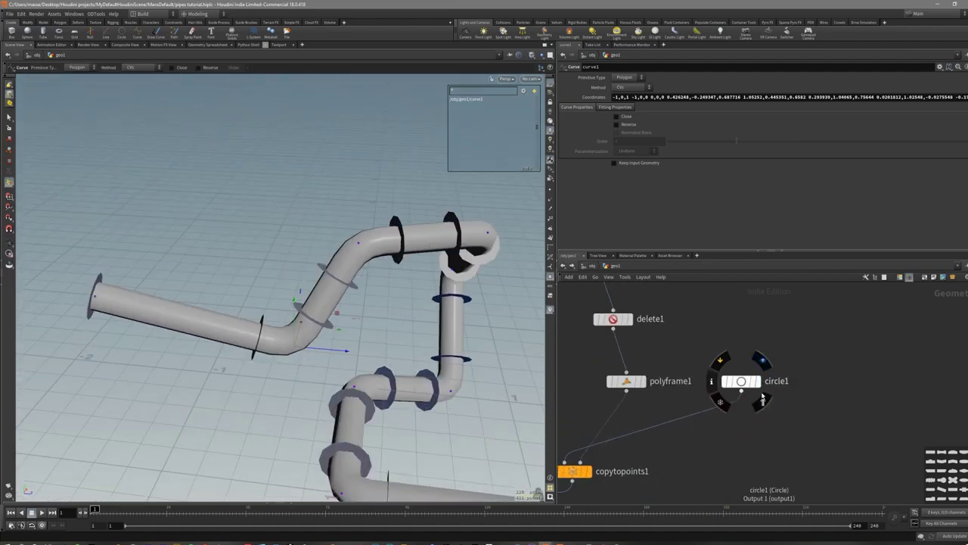
scroll(787, 390, "up", 3)
left_click_drag(725, 377, 787, 366)
left_click(807, 367)
left_click_drag(401, 355, 415, 390, "alt")
scroll(363, 346, "up", 5)
Extrude the circle's face with PolyExtrude at a distance of 0.091, outputting the back face as well.
left_click(363, 333)
key("c")
left_click(460, 364)
left_click(476, 364)
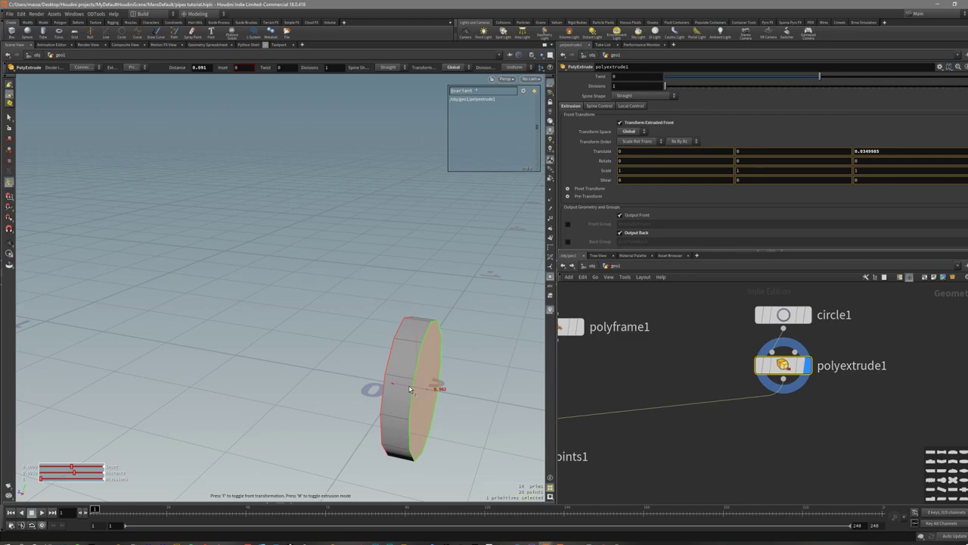
Set polyextrude1's divisions to 3.
middle_click_drag(408, 389, 395, 348, "alt")
mouse_move(395, 348)
left_mouse_down("alt")
mouse_move(422, 341)
mouse_move(388, 345)
left_mouse_up("alt")
scroll(669, 108, "up", 1)
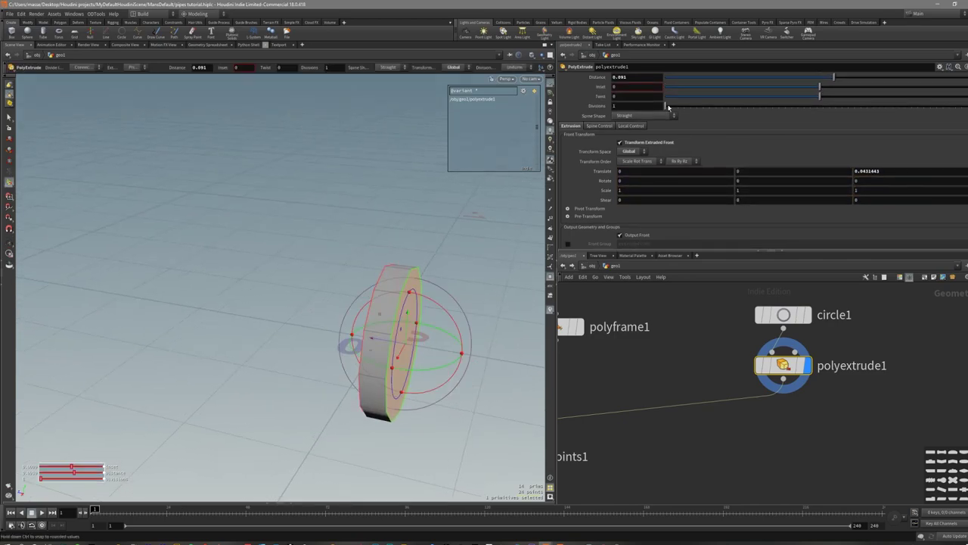
mouse_move(413, 241)
left_mouse_down("alt")
mouse_move(487, 243)
mouse_move(414, 251)
left_mouse_up("alt")
Select the middle loop of faces around the disc's rim and PolyExtrude it inward with a distance of -0.02.
key("s")
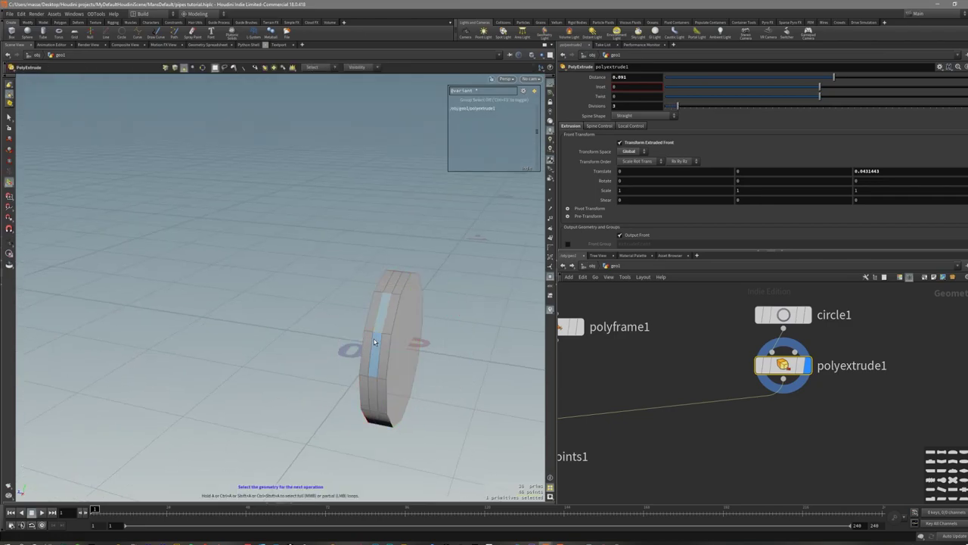
middle_click(386, 296)
key("c")
left_click(421, 323)
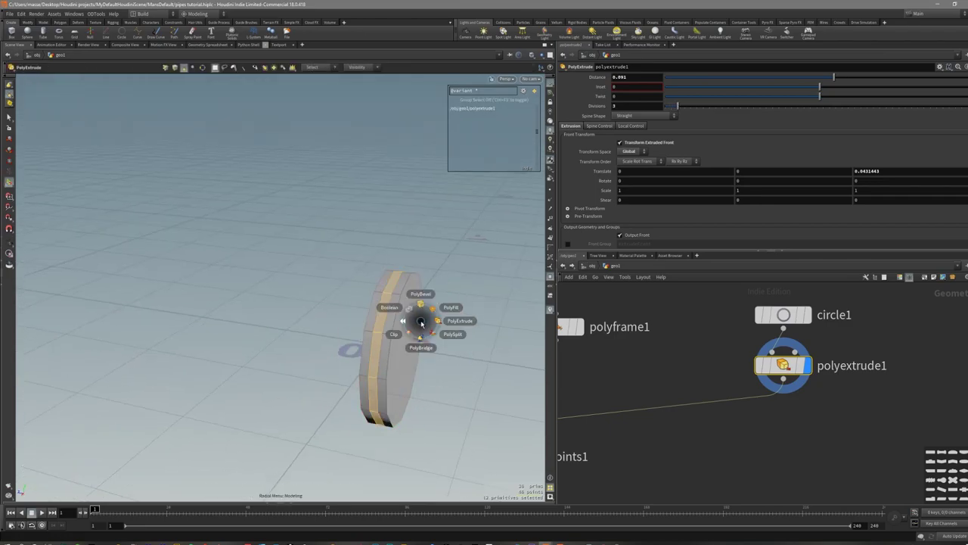
left_click(446, 322)
left_click_drag(832, 78, 818, 84)
scroll(658, 217, "down", 3)
left_click_drag(393, 322, 426, 318, "alt")
scroll(371, 322, "up", 3)
scroll(719, 439, "down", 3)
Display merge1 and examine the grooved flanges along the whole pipe.
middle_click_drag(609, 441, 719, 429)
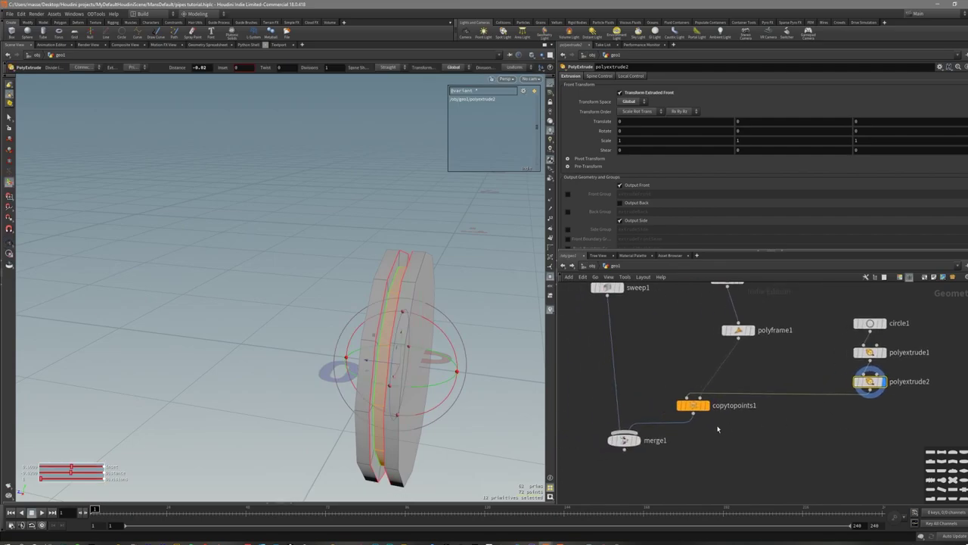
left_click(691, 401)
left_click(636, 440)
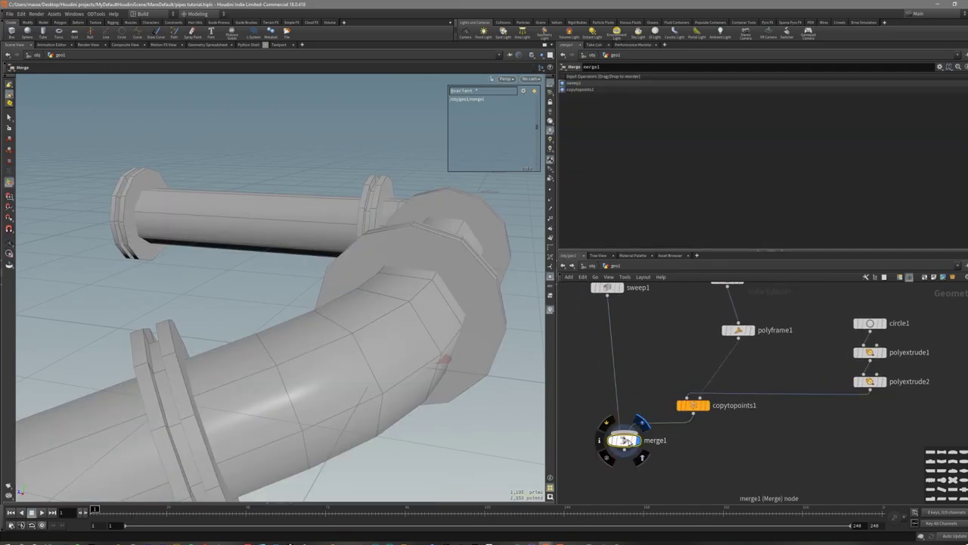
key("shift+w")
scroll(231, 335, "down", 5)
mouse_move(231, 335)
left_mouse_down("alt")
mouse_move(175, 335)
mouse_move(356, 286)
mouse_move(335, 271)
left_mouse_up("alt")
middle_click_drag(835, 415, 760, 437)
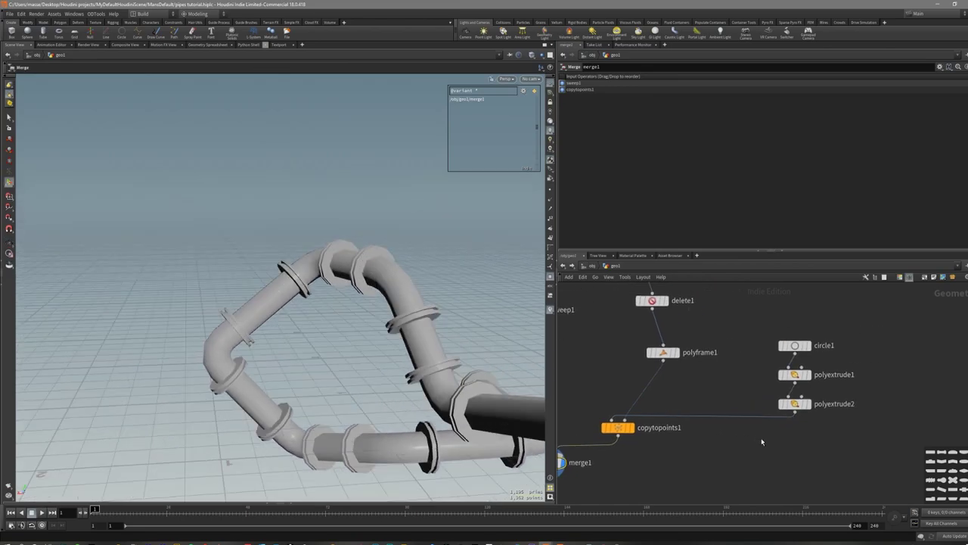
left_click_drag(363, 337, 356, 377, "alt")
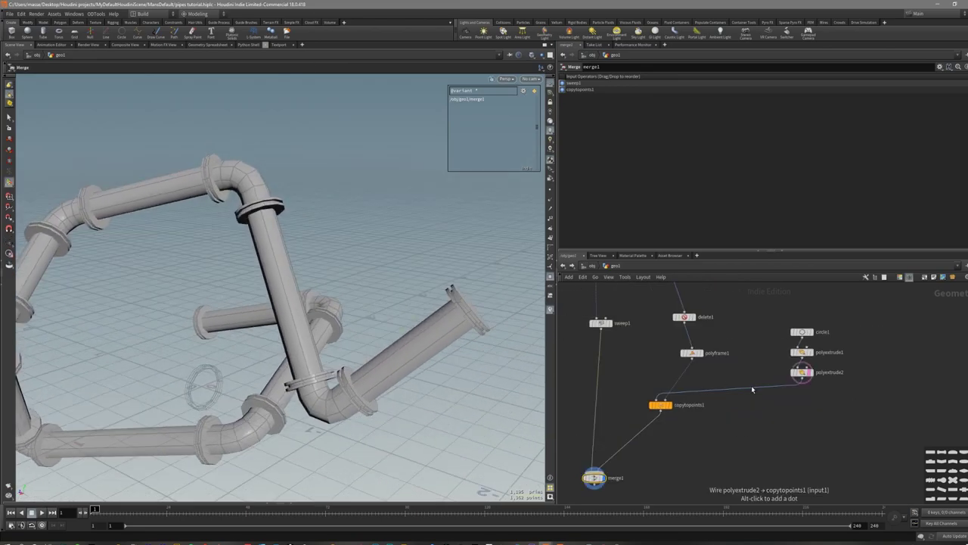
Display circle1 and inspect it against the templated flange from polyextrude2.
middle_click_drag(793, 391, 687, 416)
scroll(685, 413, "up", 4)
left_click(670, 328)
left_click(687, 328)
left_click_drag(330, 355, 325, 378, "alt")
right_click_drag(333, 355, 560, 333, "alt")
left_click_drag(317, 386, 345, 350, "alt")
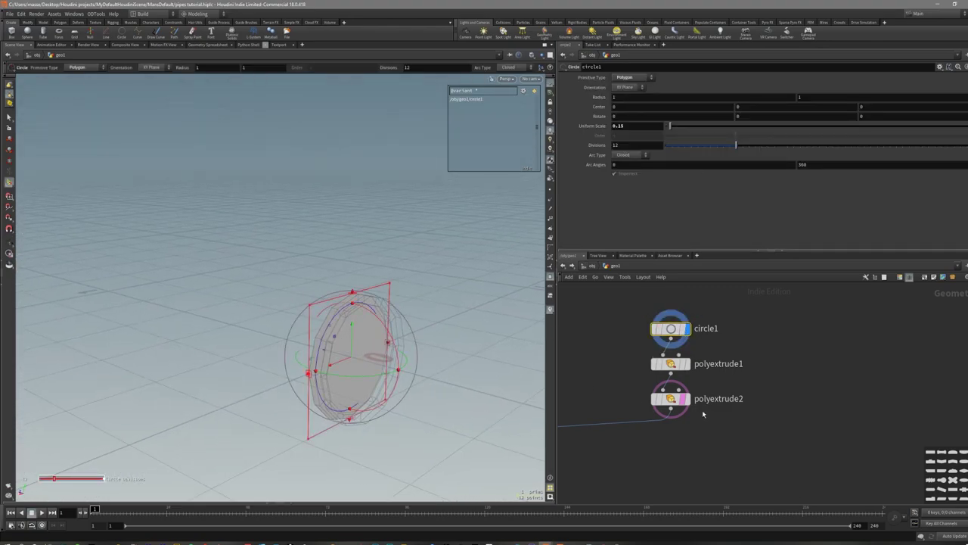
Display polyextrude2 and frame the shaded flange.
left_click(671, 399)
left_click(687, 398)
left_click_drag(432, 370, 380, 347, "alt")
mouse_move(324, 324)
left_mouse_down("alt")
mouse_move(417, 330)
mouse_move(426, 376)
mouse_move(346, 341)
mouse_move(400, 320)
mouse_move(356, 334)
mouse_move(378, 352)
mouse_move(392, 350)
mouse_move(376, 345)
left_mouse_up("alt")
key("shift+w")
key("Return")
Duplicate circle1 beside the flange nodes, then set the copy's center Z to -0.112765 and its divisions to 6.
middle_click_drag(763, 355, 680, 388)
left_click(686, 383)
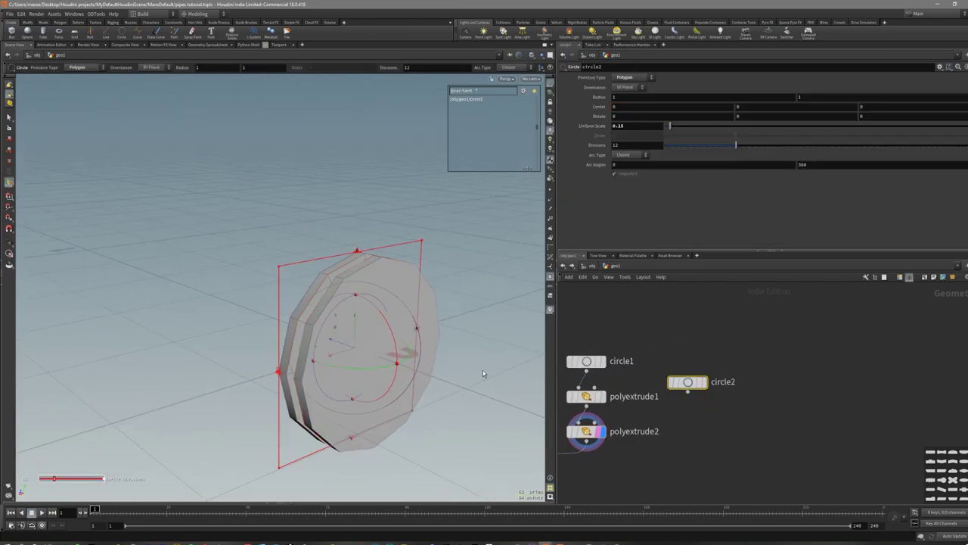
left_click_drag(398, 349, 399, 350)
left_click_drag(398, 349, 419, 352, "alt")
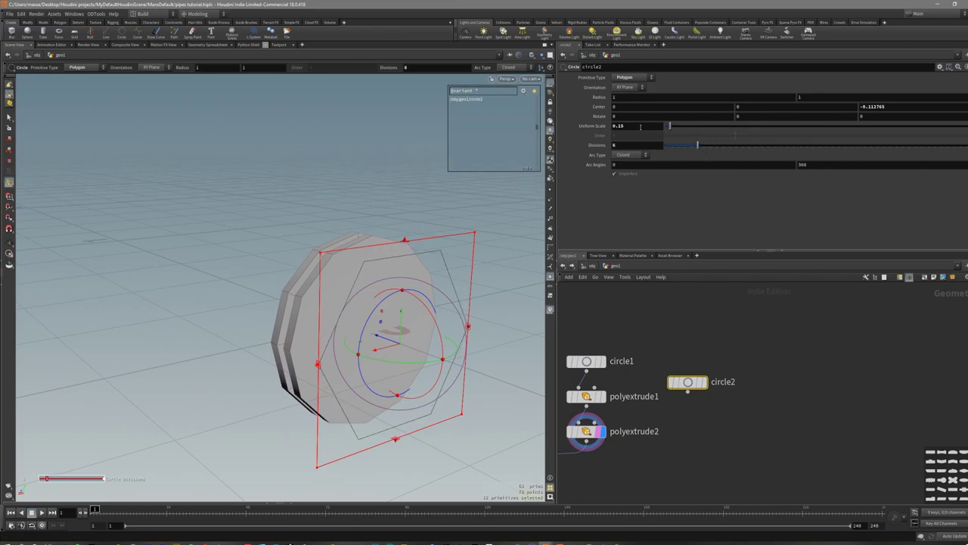
Set circle2's uniform scale to 0.117 and move its center Z to -0.106957 against the flange face.
middle_click_drag(641, 153, 517, 161)
left_click_drag(486, 235, 506, 282, "alt")
middle_click_drag(744, 382, 732, 333)
left_click_drag(480, 326, 400, 303, "alt")
mouse_move(388, 347)
left_mouse_down()
mouse_move(359, 335)
mouse_move(381, 344)
left_mouse_up()
middle_click_drag(702, 358, 679, 383)
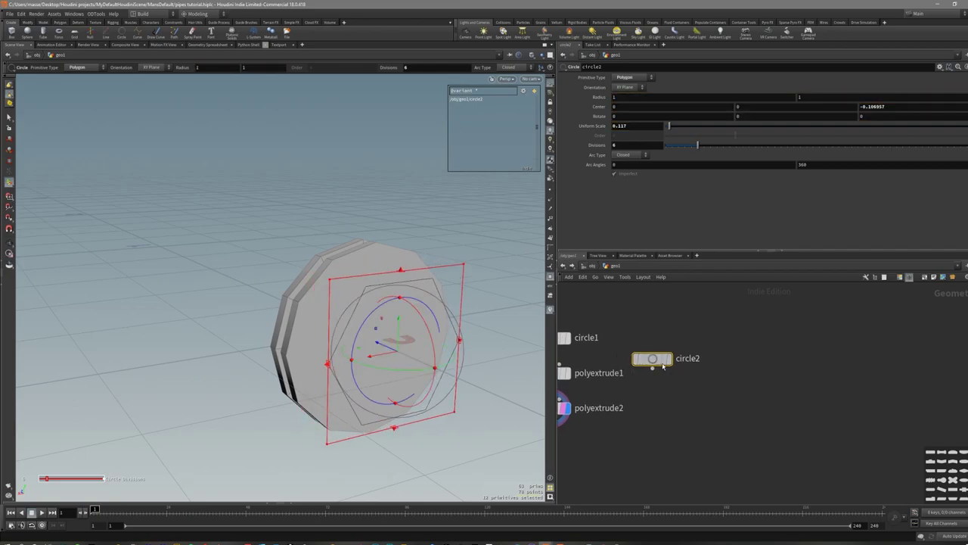
Duplicate circle2 beside the original and set the copy's uniform scale to 0.022 to form a small bolt-sized hexagon.
key("ctrl+c")
key("ctrl+v")
key("space+4")
middle_click_drag(325, 369, 347, 352, "alt")
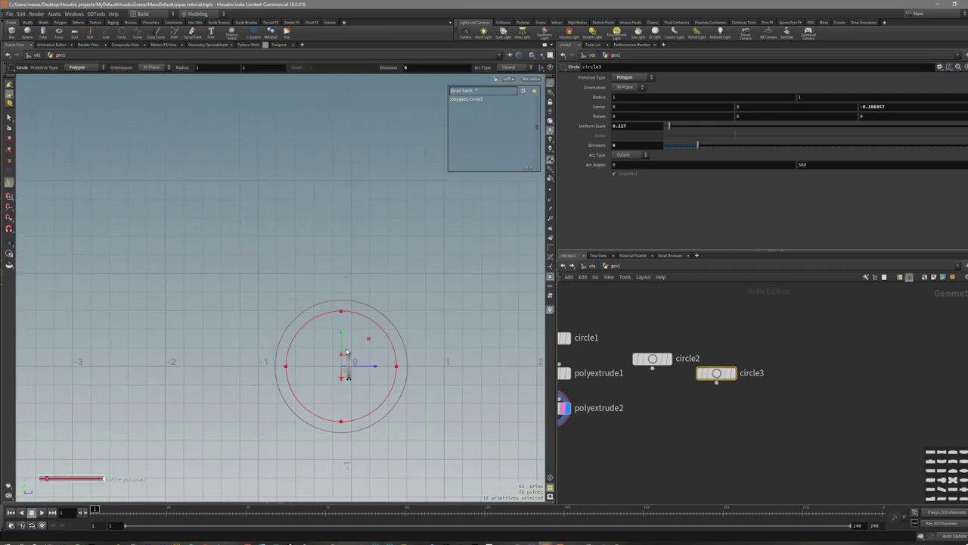
key("space+3")
right_click_drag(393, 335, 307, 340, "alt")
key("space+3")
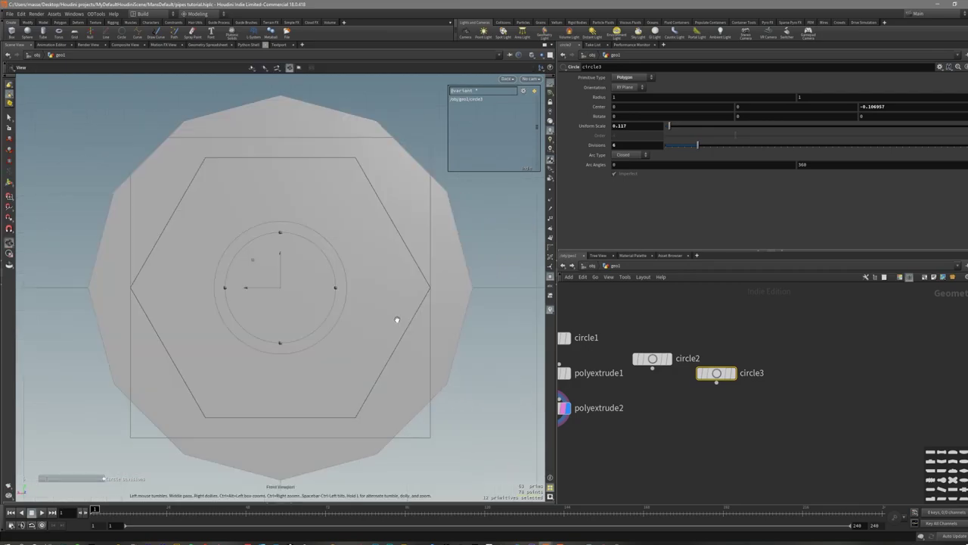
scroll(359, 315, "down", 1)
middle_click_drag(360, 315, 439, 333, "alt")
middle_click_drag(644, 154, 340, 178)
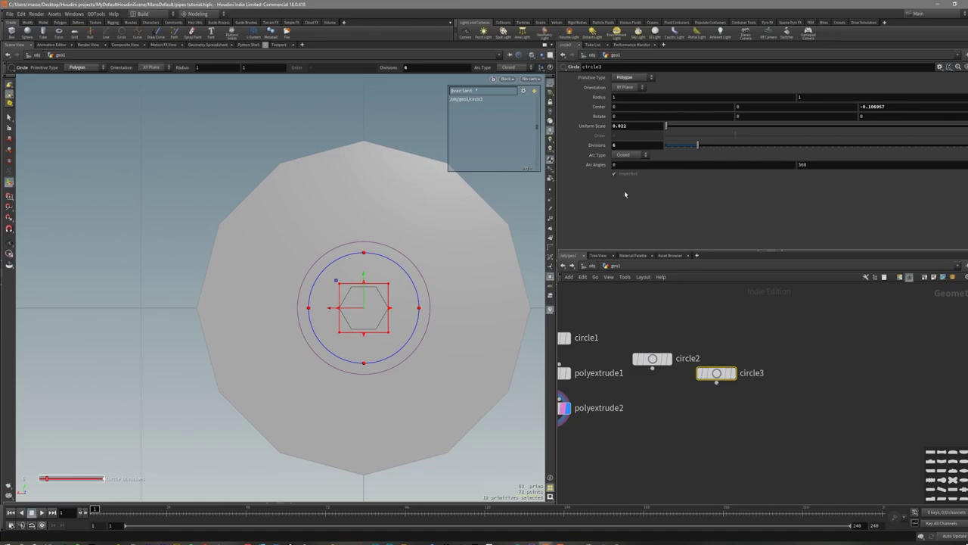
key("space+1")
left_click_drag(482, 220, 481, 291, "alt")
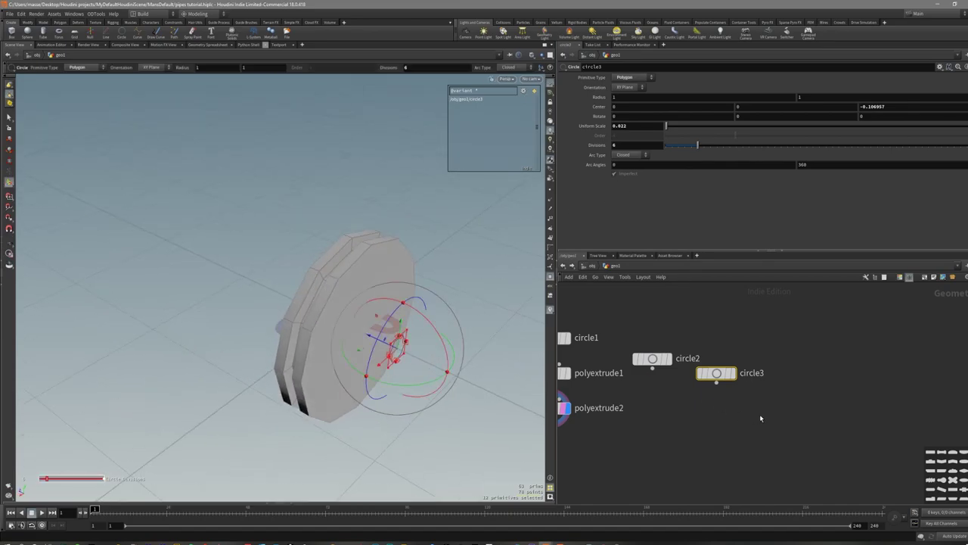
Display circle3 and apply PolyExtrude to its hexagonal face to form a short bolt head.
left_click(733, 373)
left_click_drag(451, 333, 471, 353, "alt")
scroll(472, 353, "up", 5)
key("s")
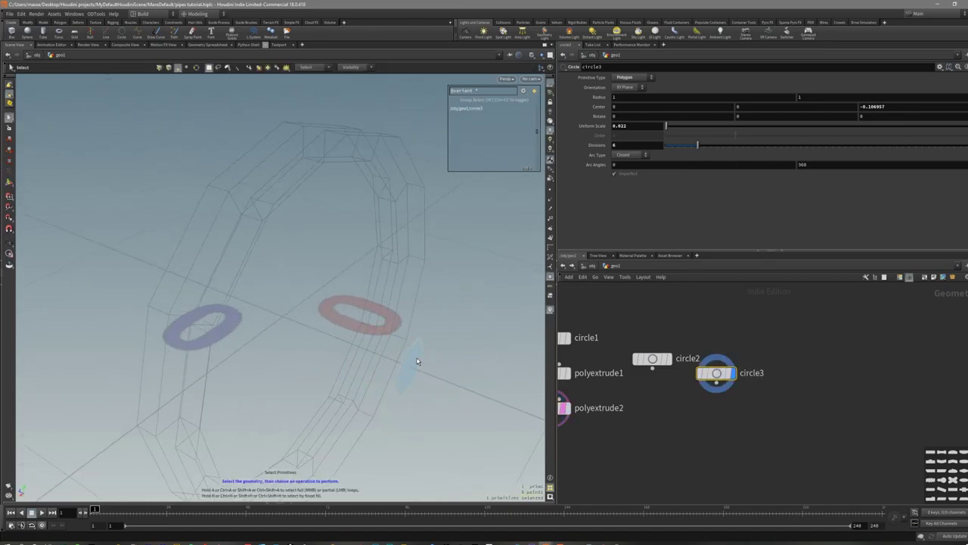
left_click(418, 360)
middle_click_drag(428, 366, 414, 327, "alt")
key("c")
left_click(452, 324)
left_click(469, 327)
left_click_drag(469, 327, 341, 330, "alt")
Add a second PolyExtrude on the bolt head's end face with distance 0, inset 0.008 and Output Back disabled.
left_click_drag(416, 343, 400, 341, "alt")
left_click_drag(400, 340, 429, 337, "alt")
key("c")
key("c")
left_click(488, 340)
scroll(667, 135, "up", 1)
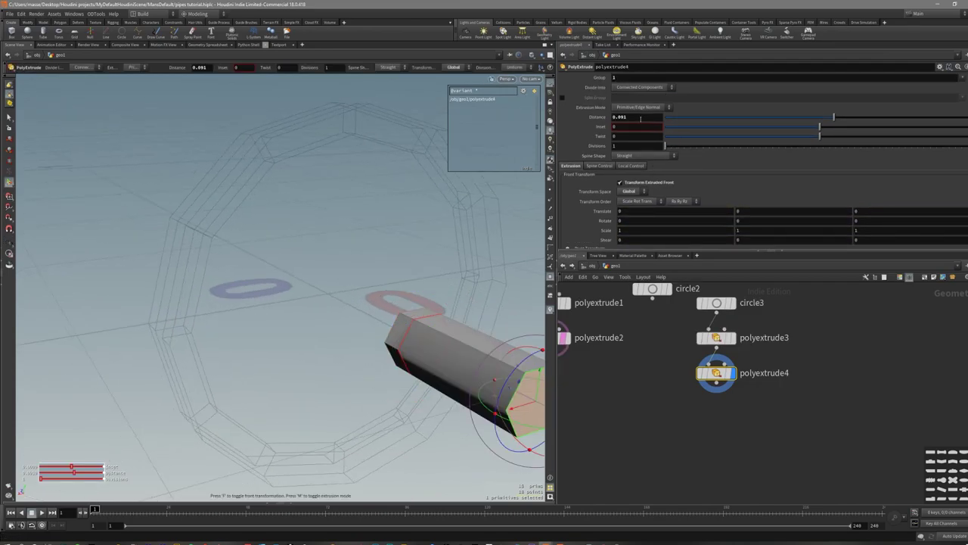
middle_click(642, 117, "ctrl")
middle_click_drag(653, 126, 644, 159)
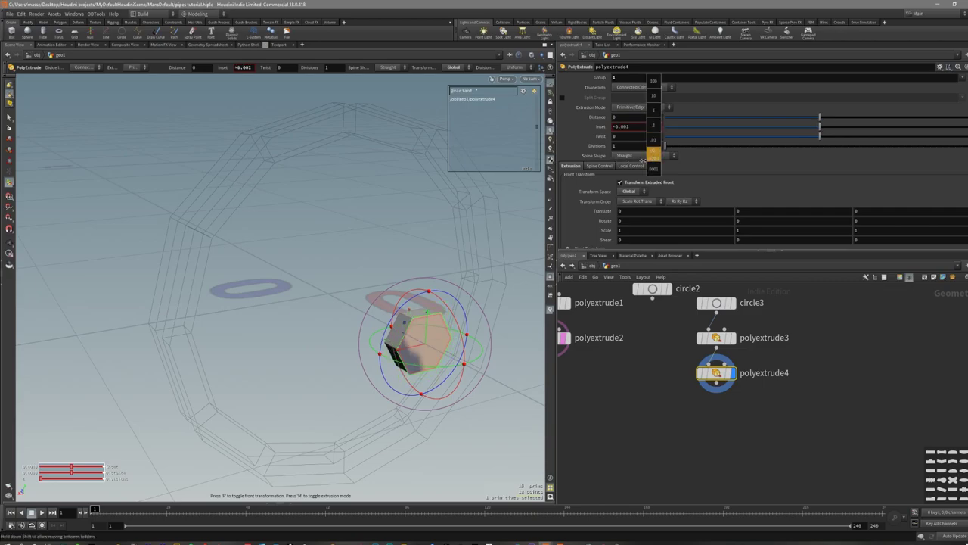
scroll(653, 161, "down", 2)
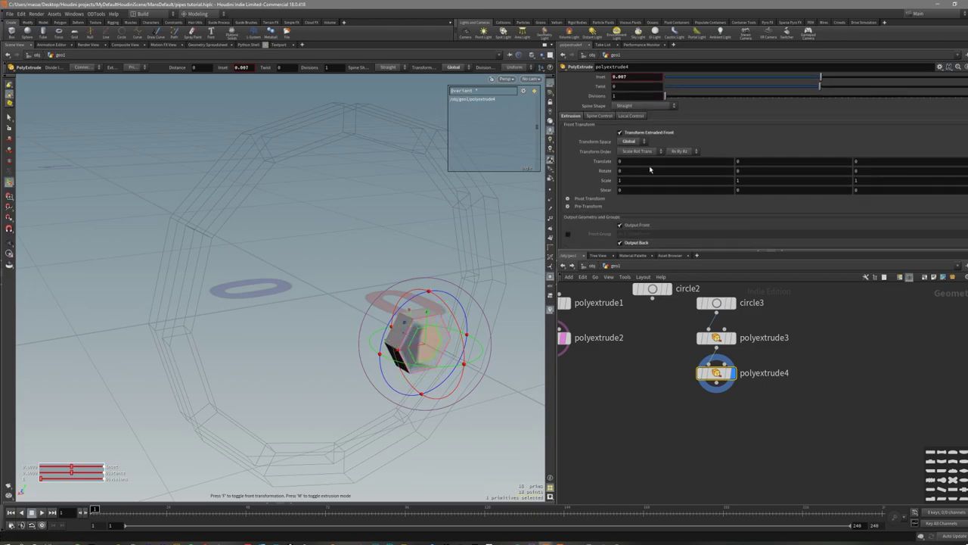
left_click(634, 244)
left_click_drag(460, 264, 452, 296, "alt")
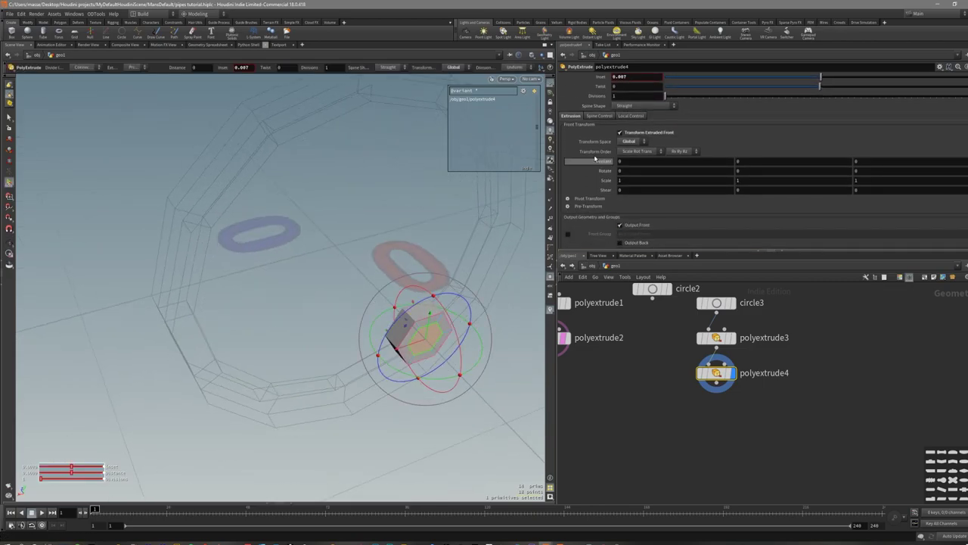
middle_click_drag(638, 83, 647, 112)
PolyExtrude the inset face into a bolt shank and set its front Z translation to 0.0412782.
left_click_drag(449, 318, 435, 331, "alt")
key("c")
left_click(470, 330)
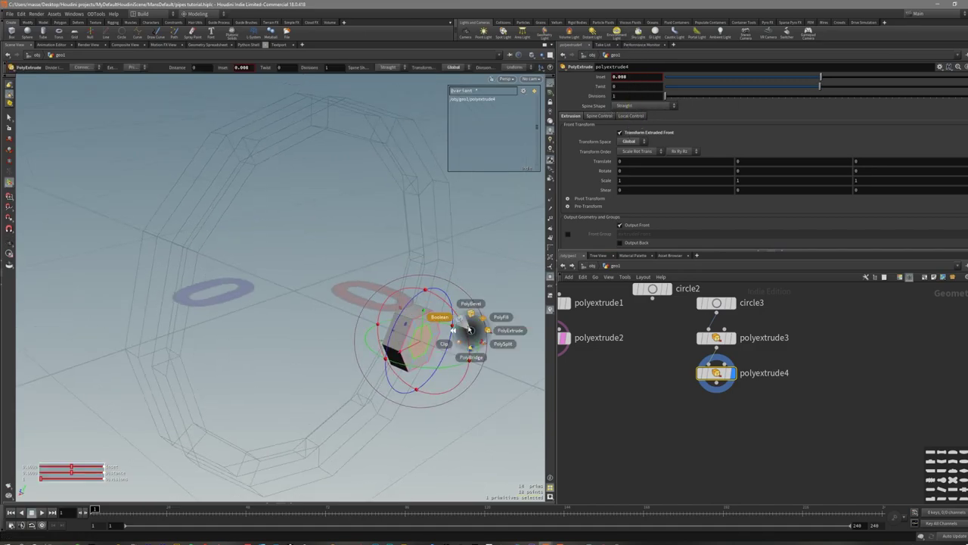
left_click(495, 331)
left_click_drag(531, 390, 431, 355)
left_click_drag(456, 352, 442, 328, "alt")
left_click_drag(441, 328, 463, 354, "alt")
Display circle2, duplicate the copytopoints1 node below the bolt nodes, and disconnect the copy's inputs.
scroll(596, 394, "down", 3)
middle_click_drag(631, 355, 713, 393)
left_click(649, 340)
scroll(650, 383, "down", 2)
scroll(650, 398, "down", 2)
scroll(664, 389, "up", 2)
left_click_drag(612, 371, 755, 407, "alt")
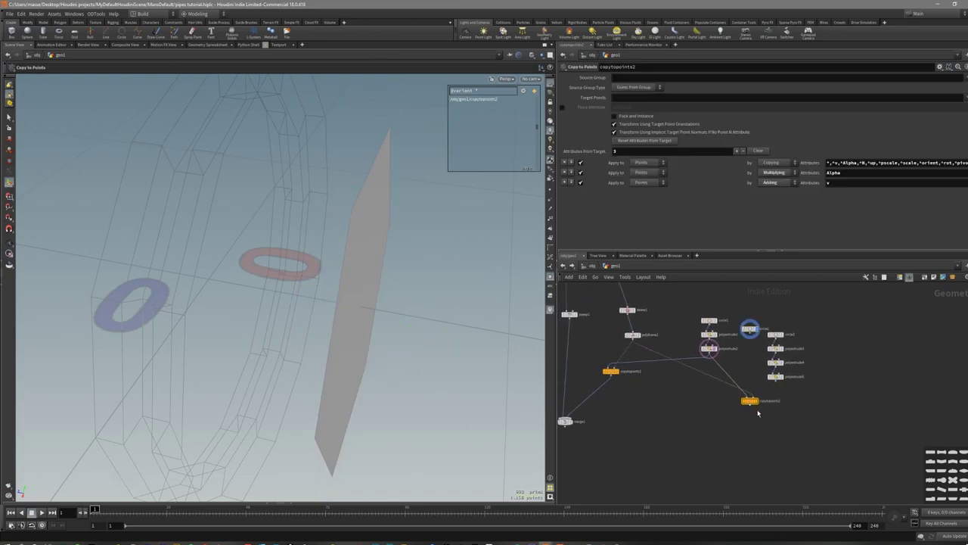
scroll(756, 411, "up", 3)
middle_click_drag(758, 353, 691, 399)
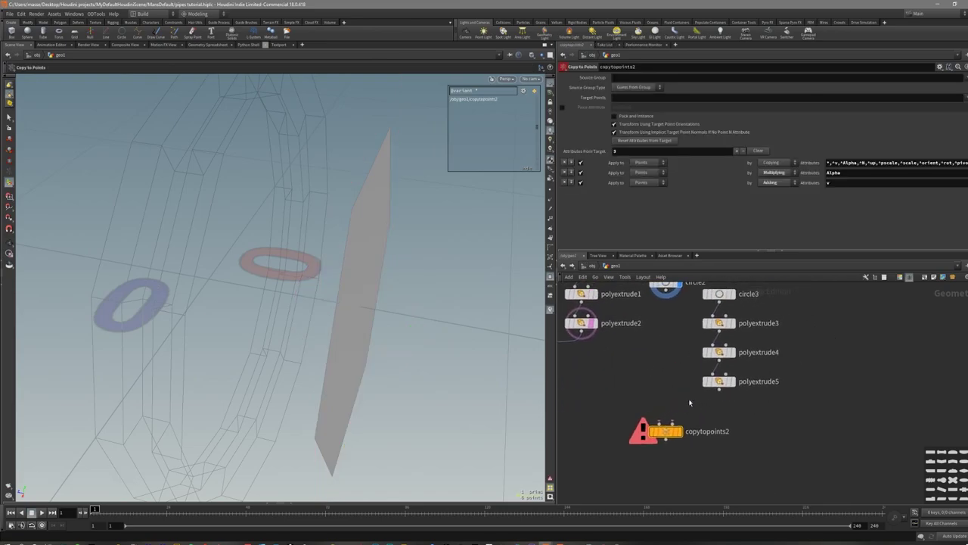
Connect polyextrude5 as the geometry and circle2 as the target points of copytopoints2, and display the copied bolts.
left_click(732, 381)
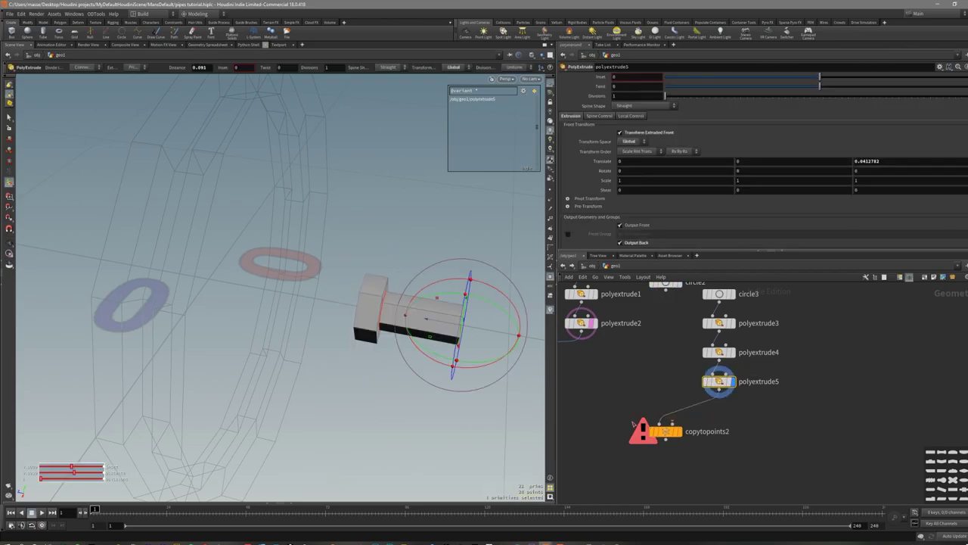
left_click_drag(633, 423, 636, 423)
middle_click_drag(662, 360, 656, 391)
scroll(655, 390, "down", 1)
left_click_drag(656, 326, 656, 343)
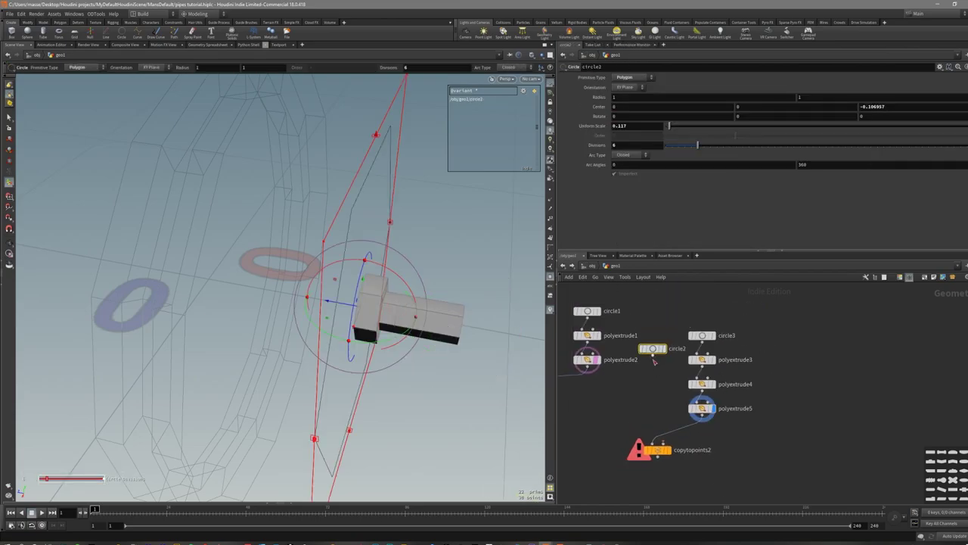
left_click(659, 450)
left_click(669, 450)
mouse_move(265, 289)
left_mouse_down("alt")
mouse_move(300, 270)
mouse_move(288, 298)
mouse_move(308, 283)
left_mouse_up("alt")
scroll(302, 274, "down", 3)
middle_click_drag(602, 380, 657, 387)
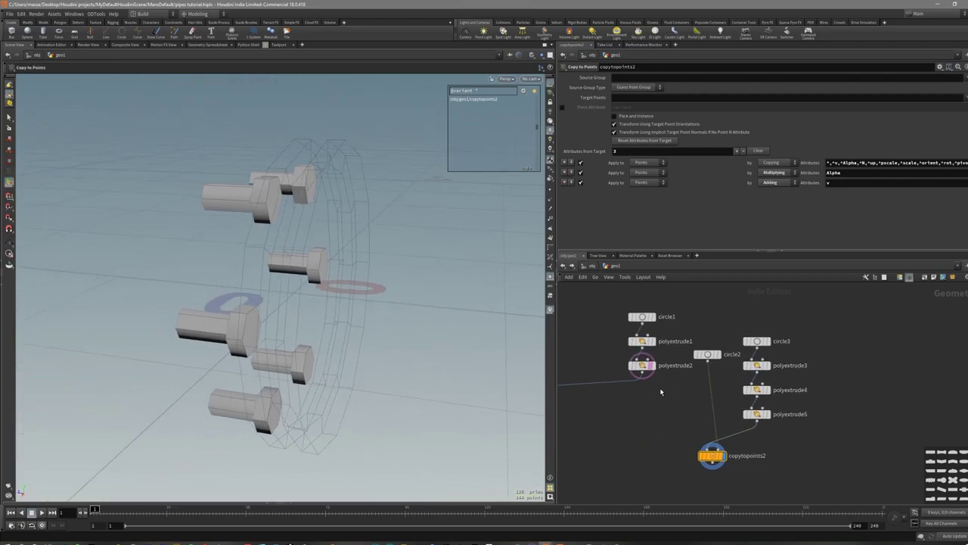
scroll(658, 395, "down", 1)
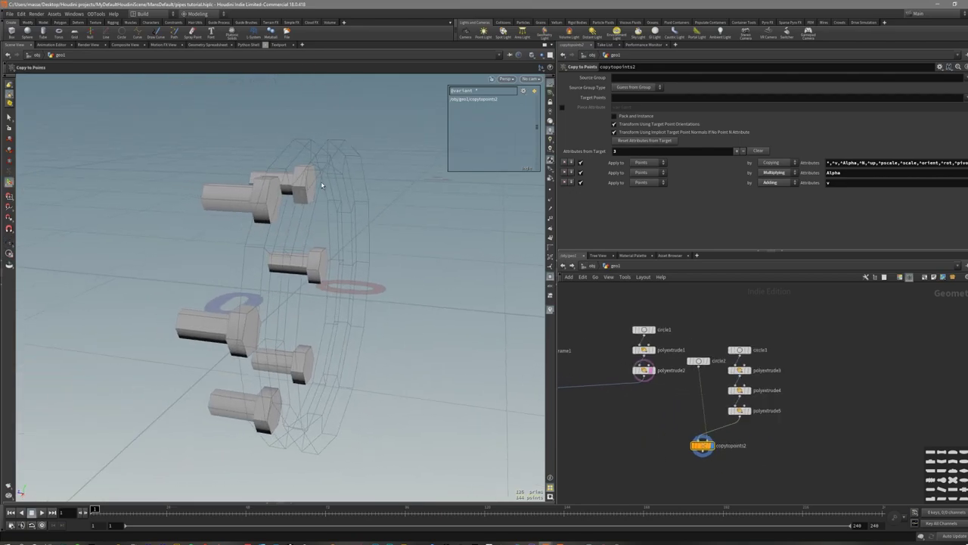
Move circle2 outward along its Z axis to reposition the ring of bolts relative to the flange.
left_click_drag(313, 184, 291, 197, "alt")
left_click(700, 362)
left_click_drag(388, 305, 489, 350)
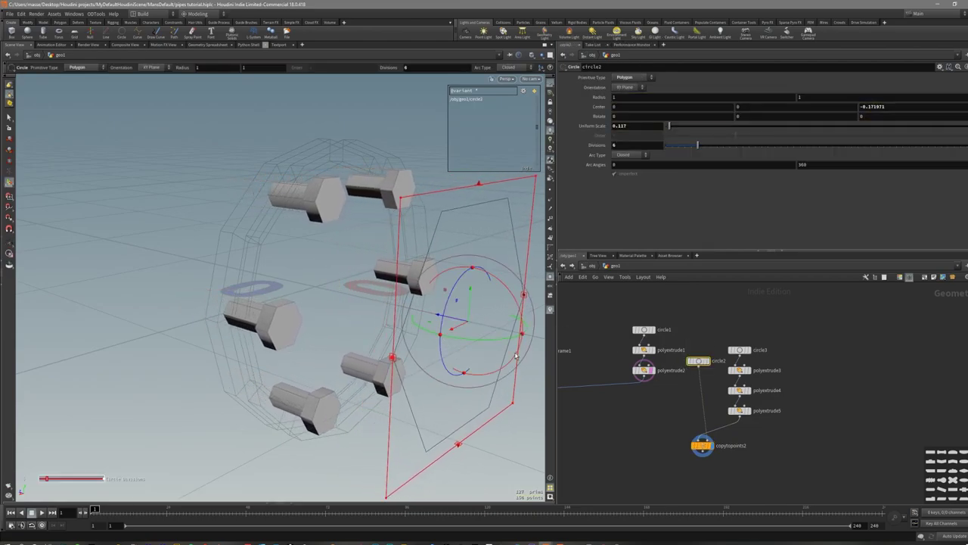
Merge the polyextrude2 flange with the copytopoints2 bolts in a new Merge node and display the result.
scroll(657, 379, "up", 3)
left_click(649, 365)
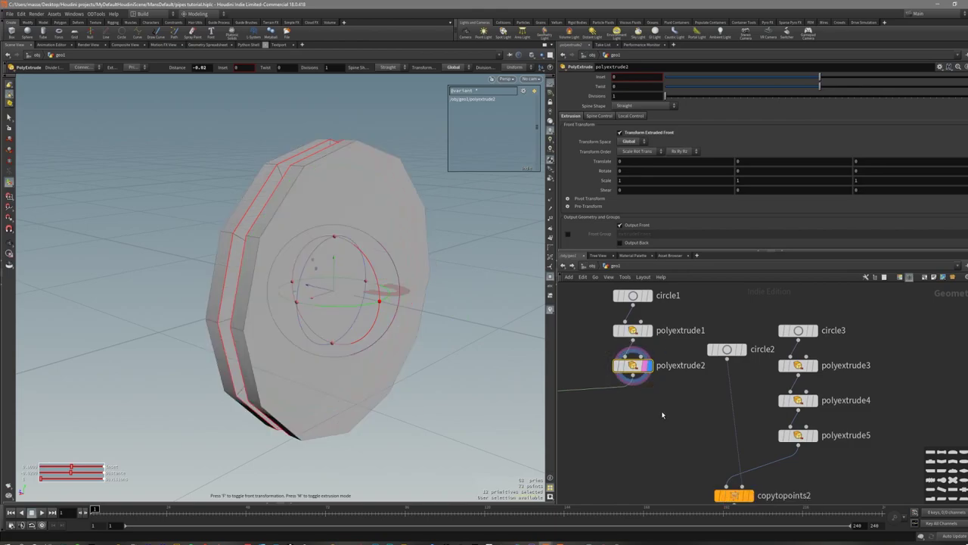
scroll(627, 387, "down", 2)
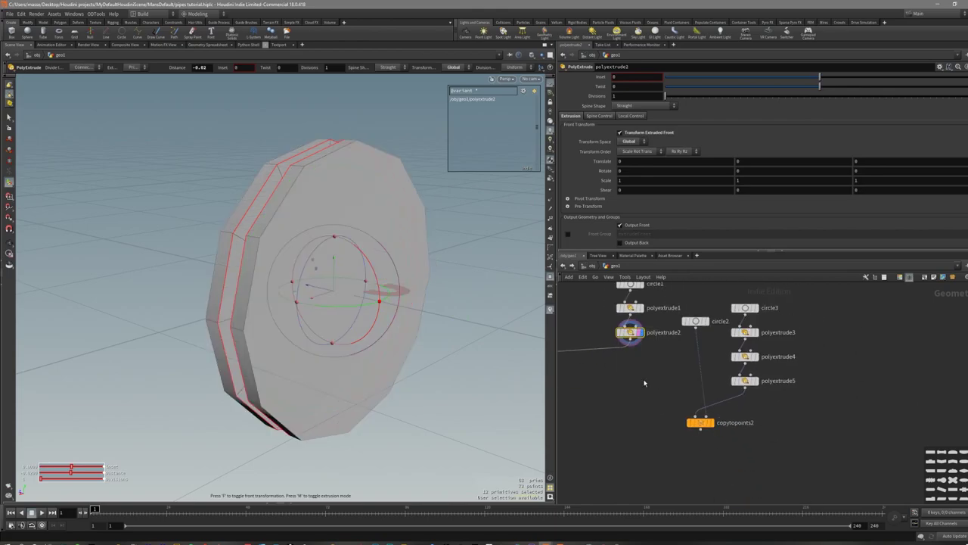
left_click_drag(718, 454, 717, 452)
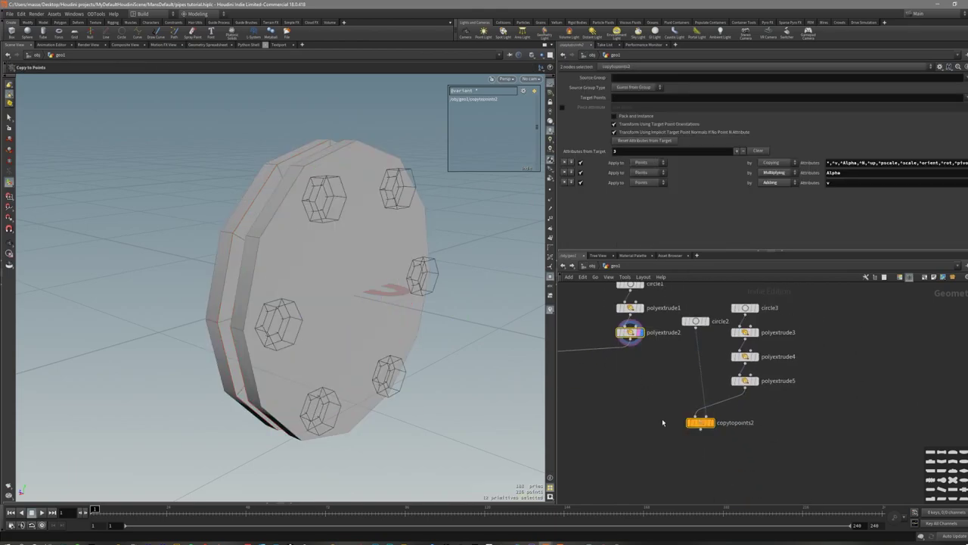
scroll(704, 440, "up", 2)
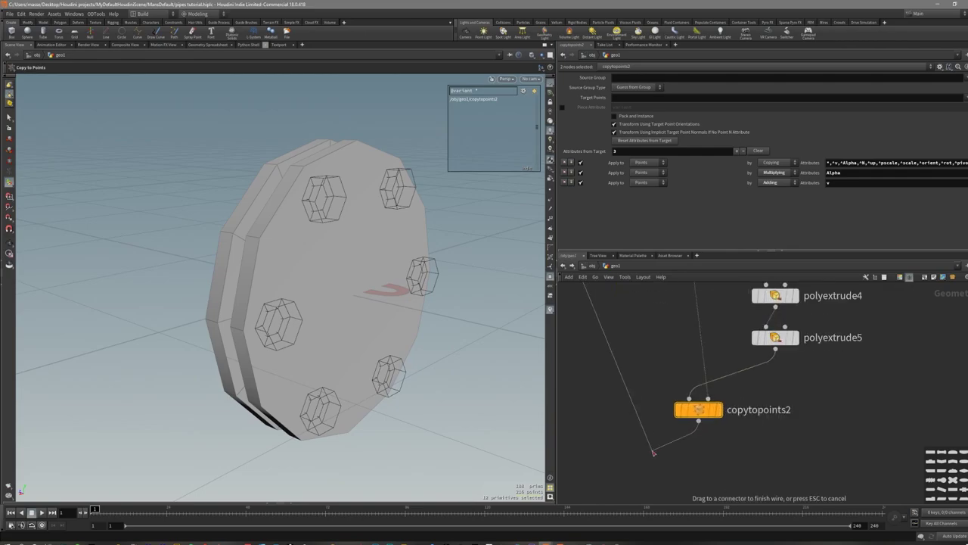
left_click_drag(653, 452, 636, 464, "alt")
middle_click_drag(707, 482, 735, 454)
left_click_drag(709, 475, 656, 430)
mouse_move(265, 310)
left_mouse_down("alt")
mouse_move(379, 318)
mouse_move(382, 331)
mouse_move(378, 295)
mouse_move(404, 282)
mouse_move(376, 335)
left_mouse_up("alt")
key("shift+w")
right_click_drag(376, 336, 459, 368)
Shift circle3 slightly along its Z axis to adjust how the bolt heads sit on the flange.
scroll(760, 345, "down", 3)
middle_click_drag(748, 295, 675, 373)
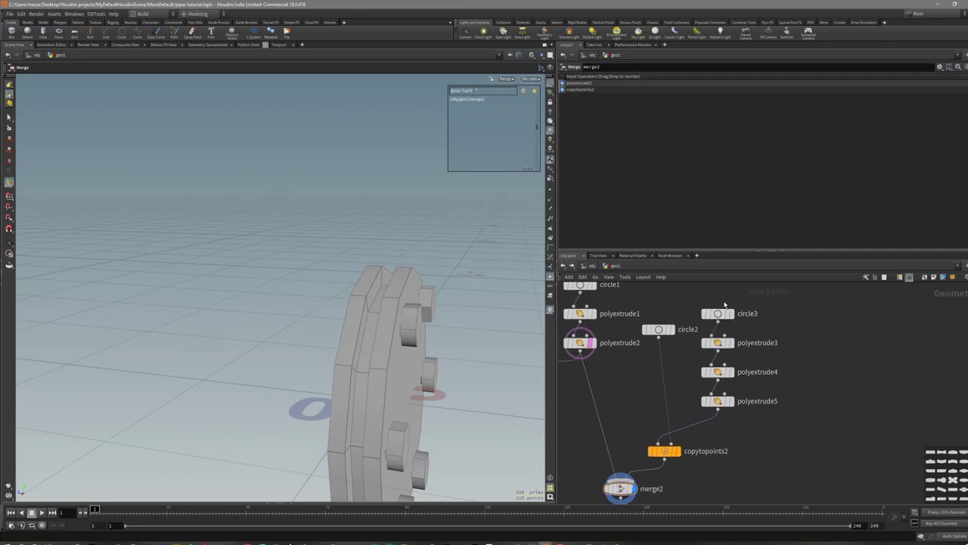
left_click(720, 312)
left_click_drag(446, 410, 446, 408)
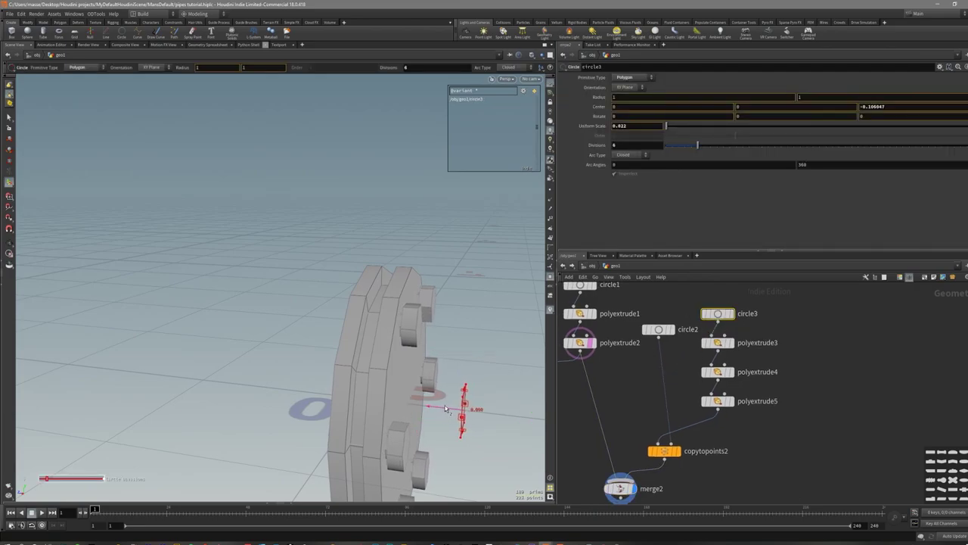
left_click_drag(445, 408, 496, 384, "alt")
Lengthen the bolt shank by changing polyextrude5's Z translation to about 0.021, and display that node.
left_click(720, 402)
left_click_drag(338, 306, 291, 302, "alt")
left_click(730, 401)
left_click_drag(445, 352, 429, 364, "alt")
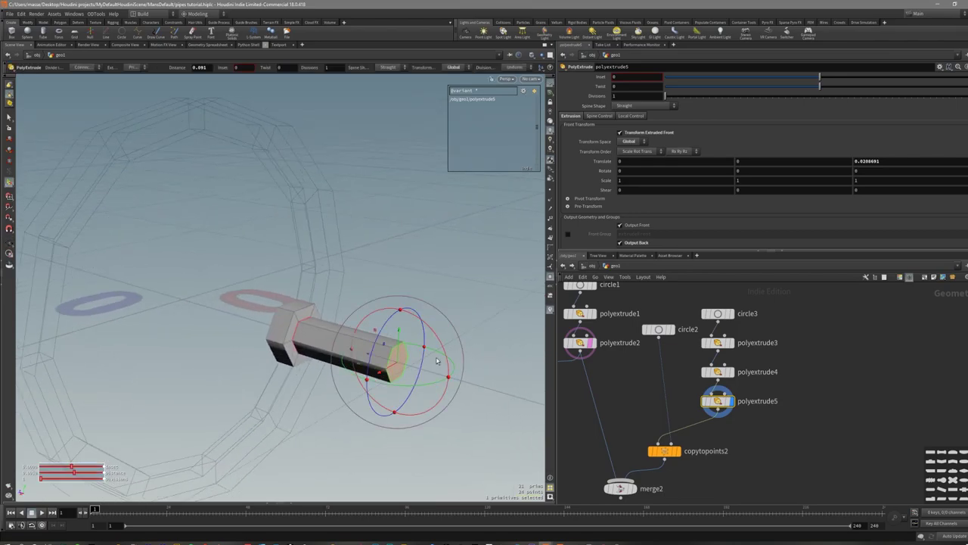
PolyExtrude the shank's end face again and pull it back to form a short end section for a nut.
key("s")
left_click(398, 362)
key("c")
left_click(431, 363)
left_click(464, 362)
left_click_drag(533, 407, 398, 363)
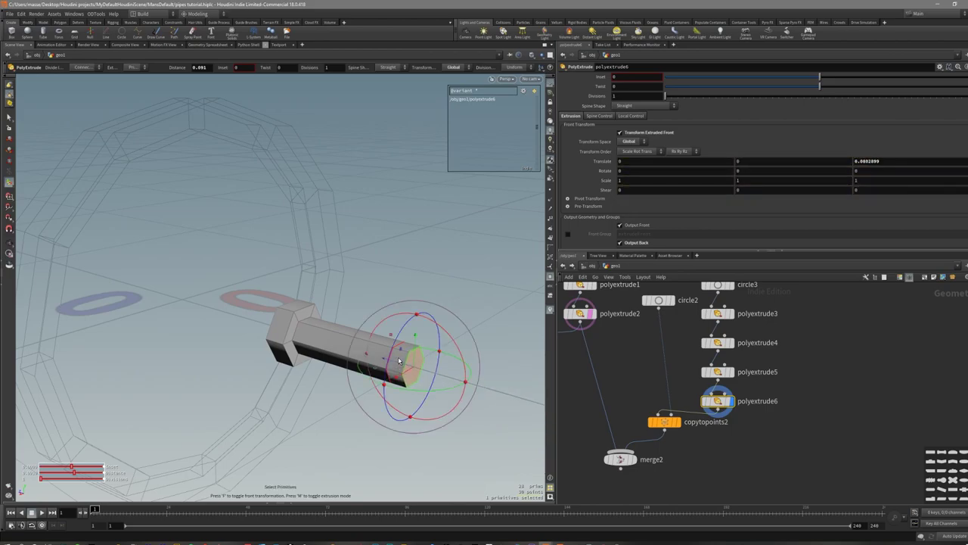
PolyExtrude the side faces around the short end section outward by a distance of 0.006 to form the nut.
key("s")
left_click(400, 361)
key("c")
left_click(432, 352)
left_click(454, 354)
scroll(649, 163, "up", 1)
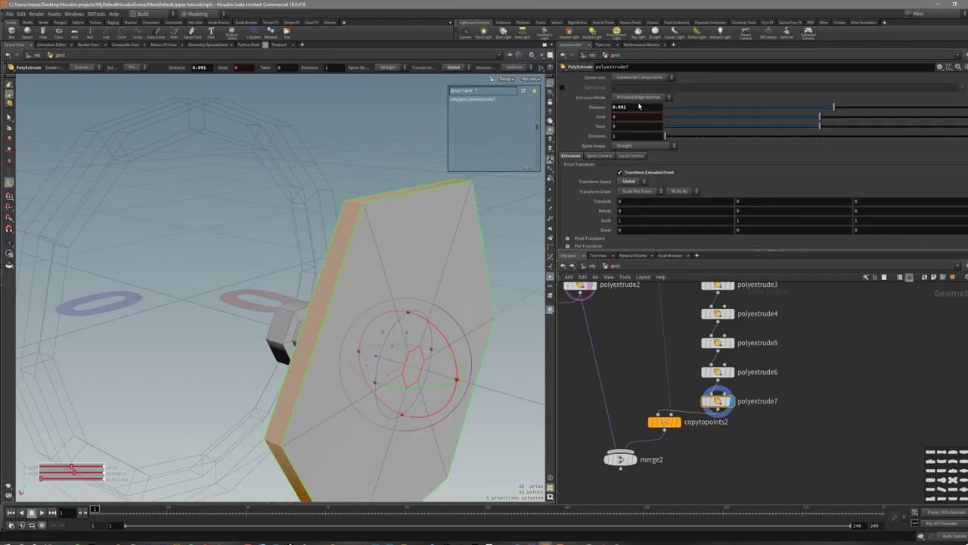
middle_click(633, 106, "ctrl")
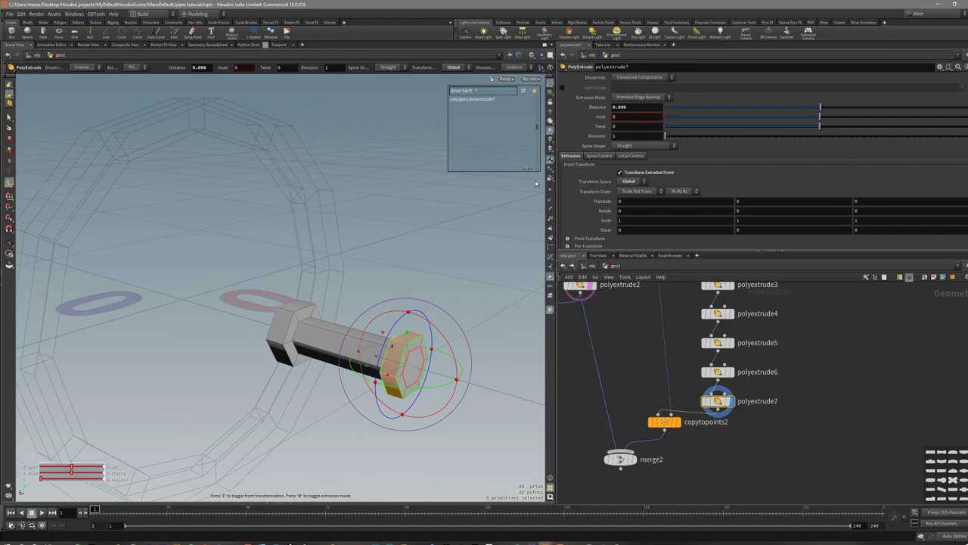
Display merge2 and set polyextrude5's Z translation to 0.0377957 so the nuts sit closer to the flange's back.
left_click_drag(423, 339, 492, 327, "alt")
left_click(634, 459)
left_click_drag(189, 345, 353, 364, "alt")
left_click(719, 371)
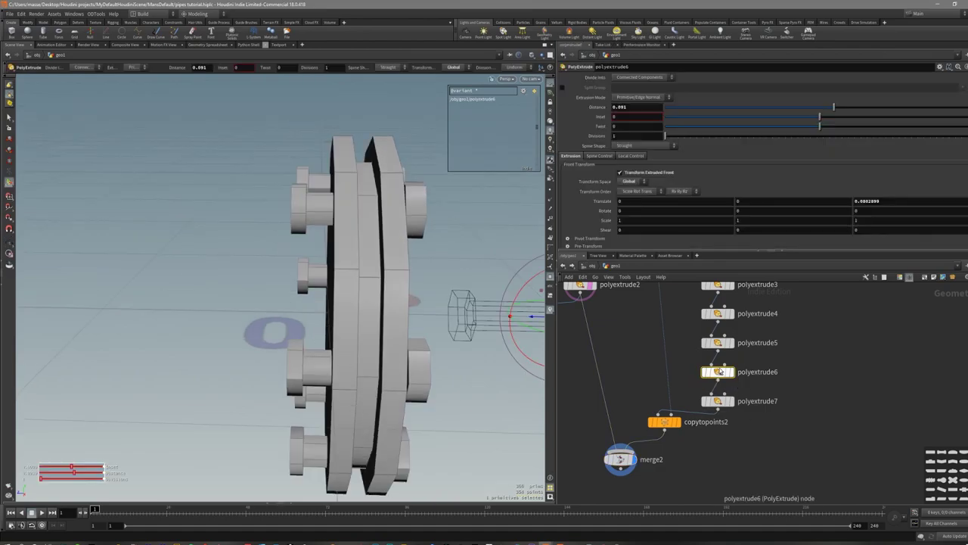
left_click_drag(494, 327, 447, 349, "alt")
left_click(713, 343)
left_click_drag(448, 349, 374, 363, "alt")
middle_click_drag(778, 326, 748, 406)
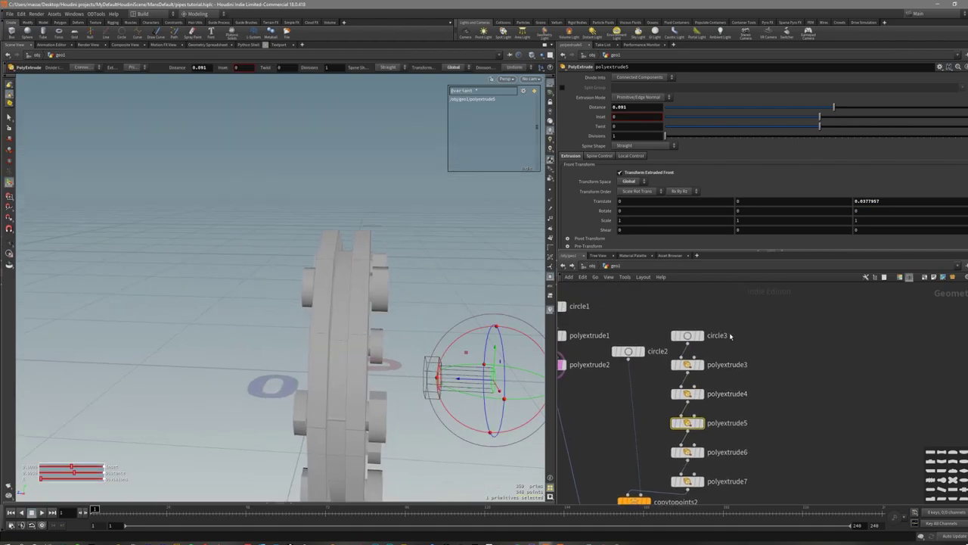
Move the bolt node chain from circle3 to polyextrude7 farther away from circle2 in the network.
scroll(749, 426, "down", 4)
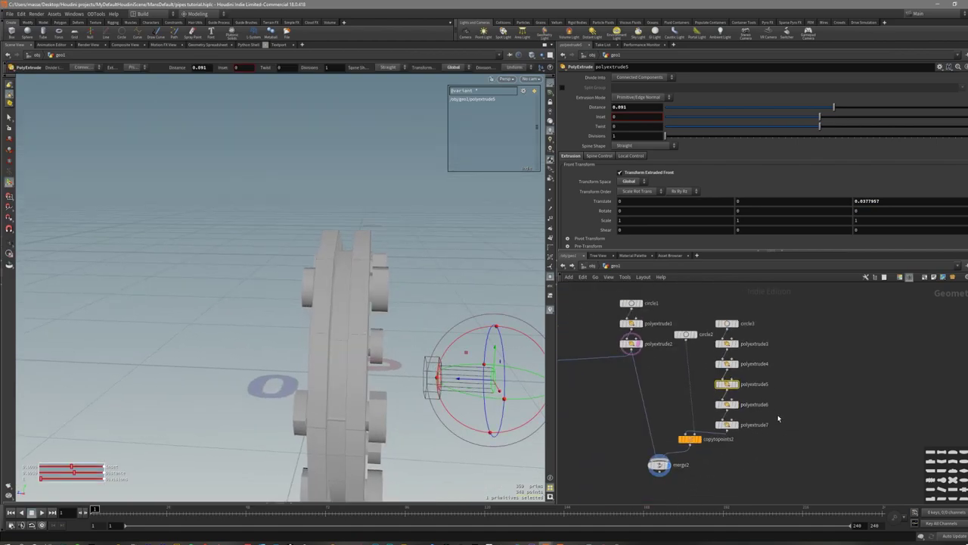
left_click_drag(437, 372, 387, 404, "alt")
left_click_drag(431, 321, 356, 345, "alt")
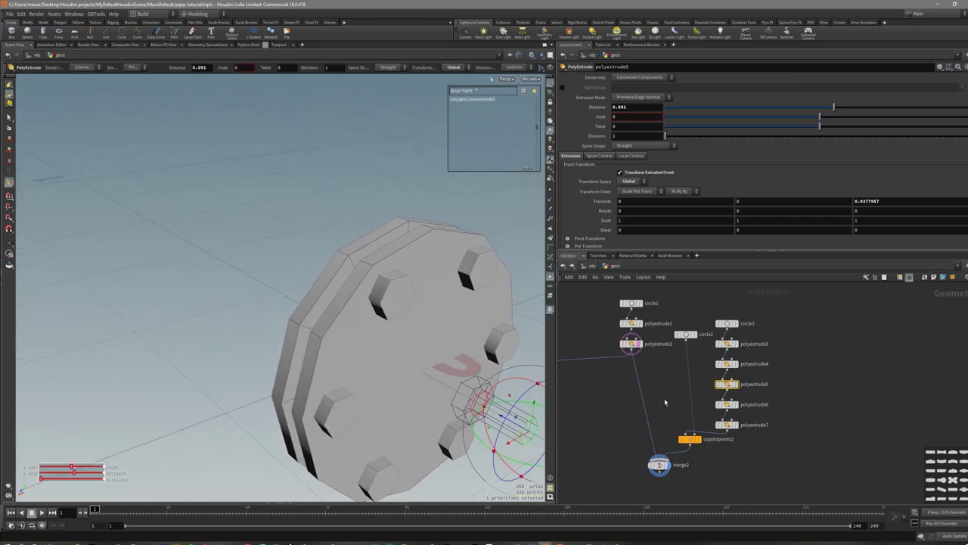
left_click_drag(731, 432, 730, 431)
left_click_drag(728, 425, 769, 415)
left_click(765, 454)
left_click_drag(695, 436, 695, 435)
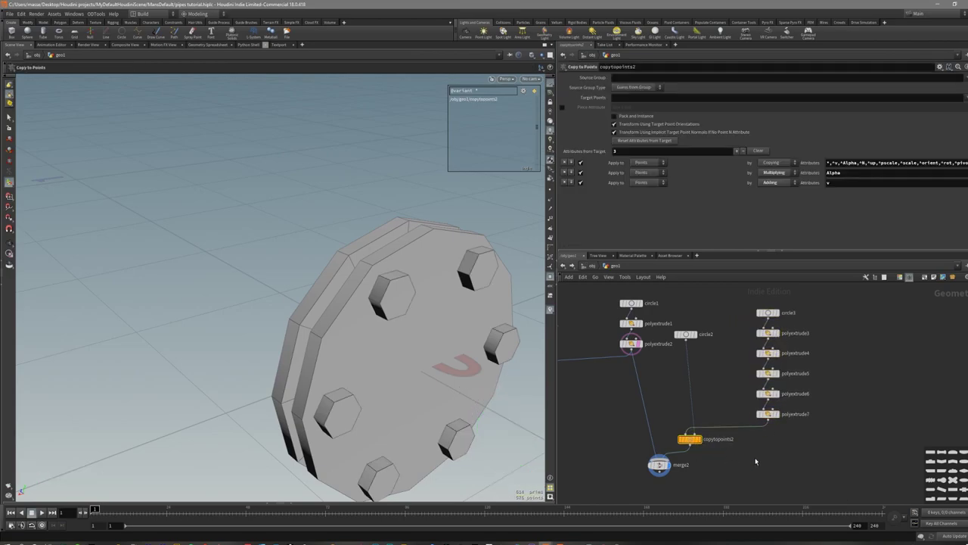
middle_click_drag(715, 489, 741, 467)
left_click_drag(713, 462, 671, 437)
key("Delete")
key("r")
Move merge1 and copytopoints1 lower in the network to make room around the flange connections.
scroll(661, 461, "down", 2)
middle_click_drag(632, 464, 738, 434)
scroll(734, 432, "down", 1)
scroll(672, 410, "up", 2)
mouse_move(673, 398)
middle_mouse_down()
mouse_move(664, 437)
mouse_move(662, 396)
middle_mouse_up()
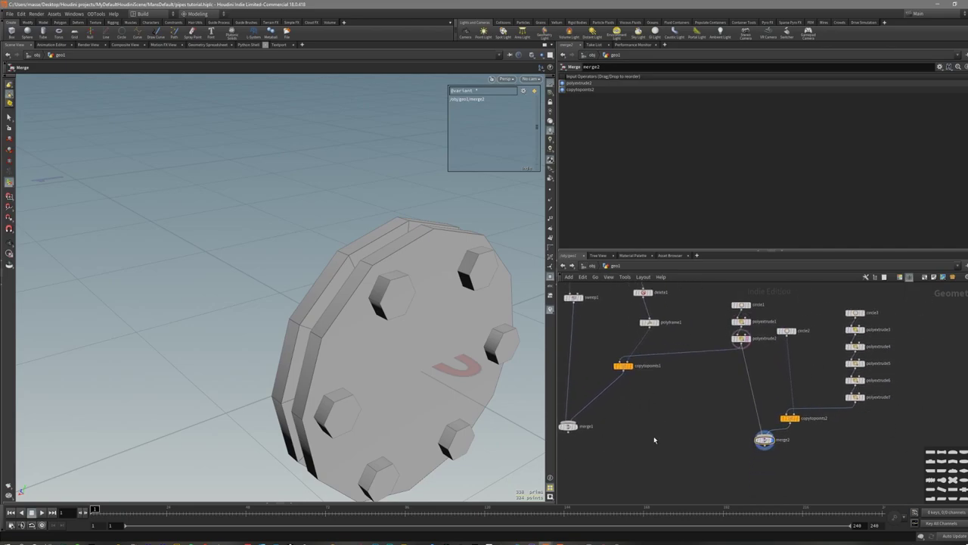
middle_click_drag(659, 434, 698, 423)
left_click(599, 413)
left_click_drag(664, 357, 679, 400)
left_click(755, 445)
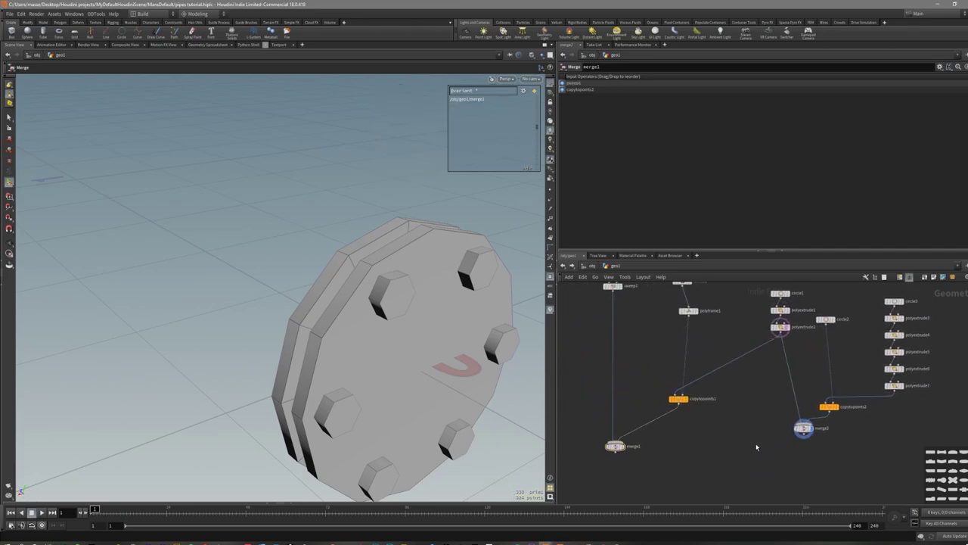
Wire merge2 into the geometry input of copytopoints1 and display merge1 to put the bolted flanges on the pipe.
scroll(758, 444, "up", 2)
left_click(825, 427)
key("r")
key("r")
middle_click_drag(762, 434, 775, 437)
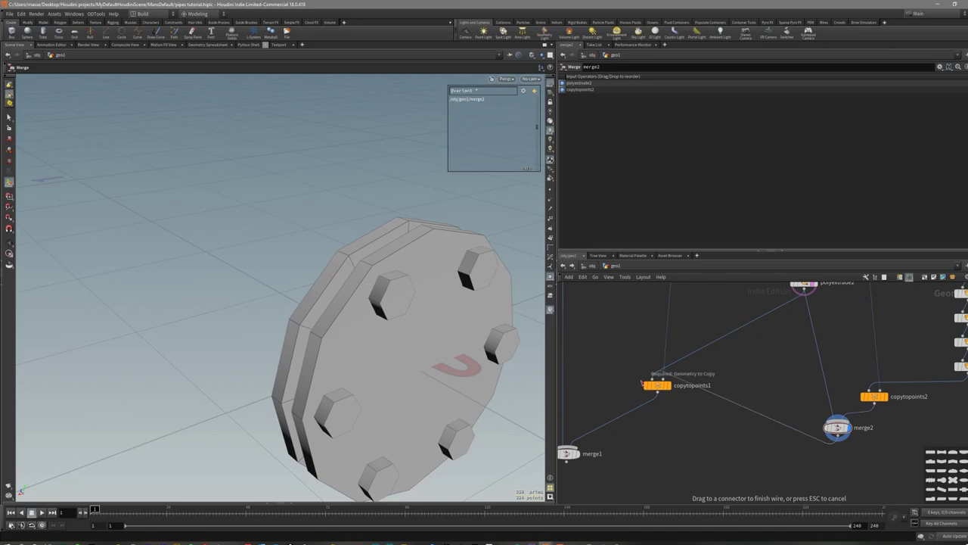
scroll(670, 413, "down", 2)
middle_click_drag(658, 428, 695, 416)
left_click(642, 430)
right_click_drag(189, 301, 378, 304, "alt")
mouse_move(376, 303)
left_mouse_down()
mouse_move(456, 346)
mouse_move(412, 367)
mouse_move(419, 325)
mouse_move(407, 387)
left_mouse_up()
scroll(412, 367, "up", 3)
key("shift+w")
key("shift+w")
middle_click_drag(407, 386, 480, 352)
Select curve1 and move several of its corner points to reshape the pipe's route.
scroll(481, 352, "down", 5)
scroll(656, 341, "down", 4)
middle_click_drag(656, 343, 641, 451)
scroll(637, 373, "up", 3)
left_click_drag(624, 337, 621, 339)
middle_click_drag(335, 296, 366, 305, "alt")
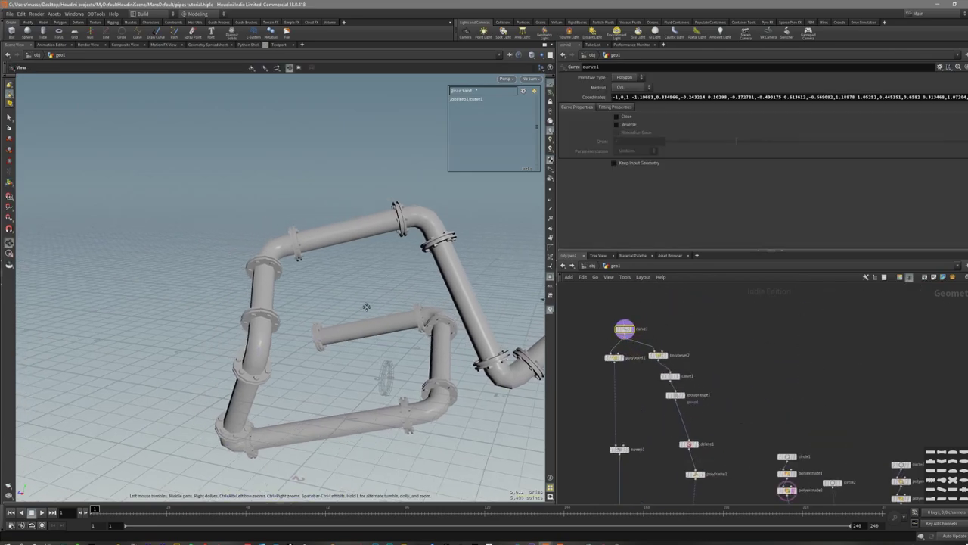
left_click_drag(427, 210, 457, 178)
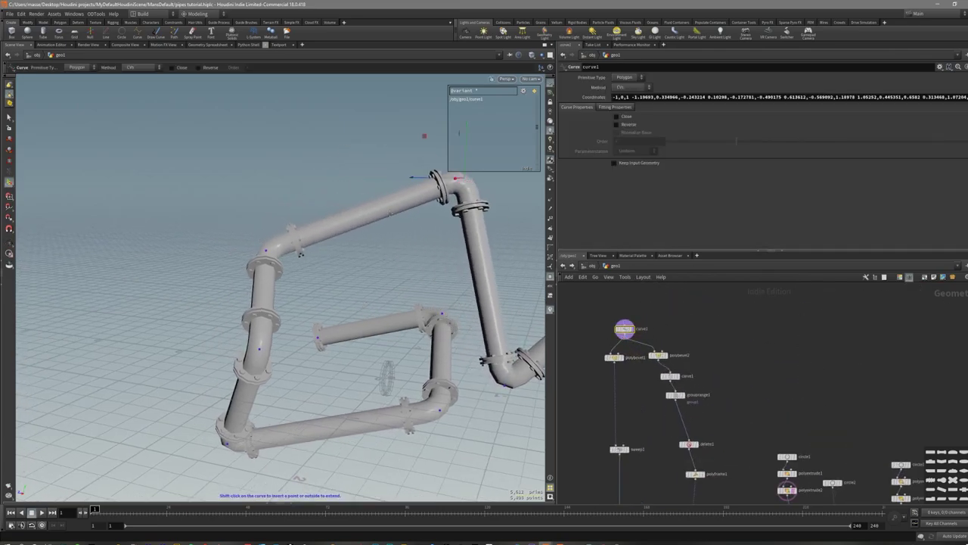
left_click_drag(264, 253, 156, 186)
left_click_drag(260, 349, 172, 300)
left_click_drag(297, 401, 356, 279, "alt")
mouse_move(386, 325)
left_mouse_down("alt")
mouse_move(398, 296)
mouse_move(376, 325)
left_mouse_up("alt")
left_click_drag(446, 409, 322, 424)
left_click_drag(322, 423, 351, 445, "alt")
left_click_drag(341, 277, 316, 291)
Set polybevel2's distance to 0.312 to shift the flanges farther from the bends.
scroll(631, 371, "up", 3)
middle_click_drag(631, 370, 664, 390)
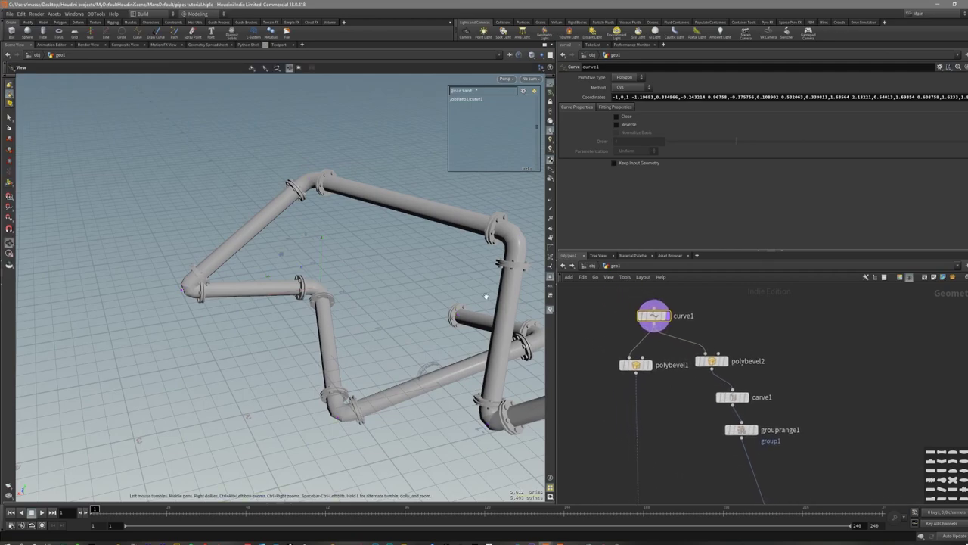
middle_click_drag(482, 298, 447, 274, "alt")
left_click_drag(447, 274, 462, 368, "alt")
right_click_drag(462, 368, 482, 415, "alt")
left_click_drag(482, 415, 421, 375, "alt")
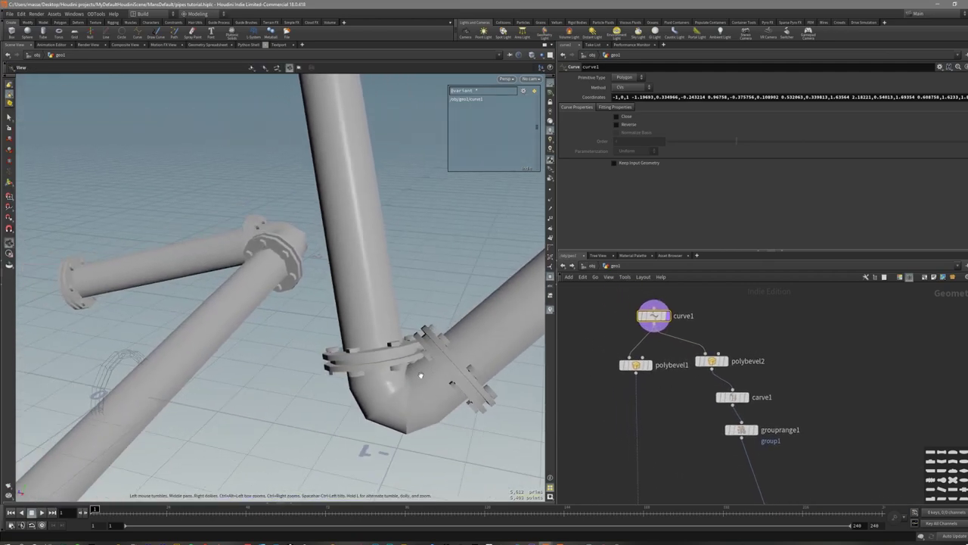
left_click(711, 362)
scroll(741, 363, "up", 2)
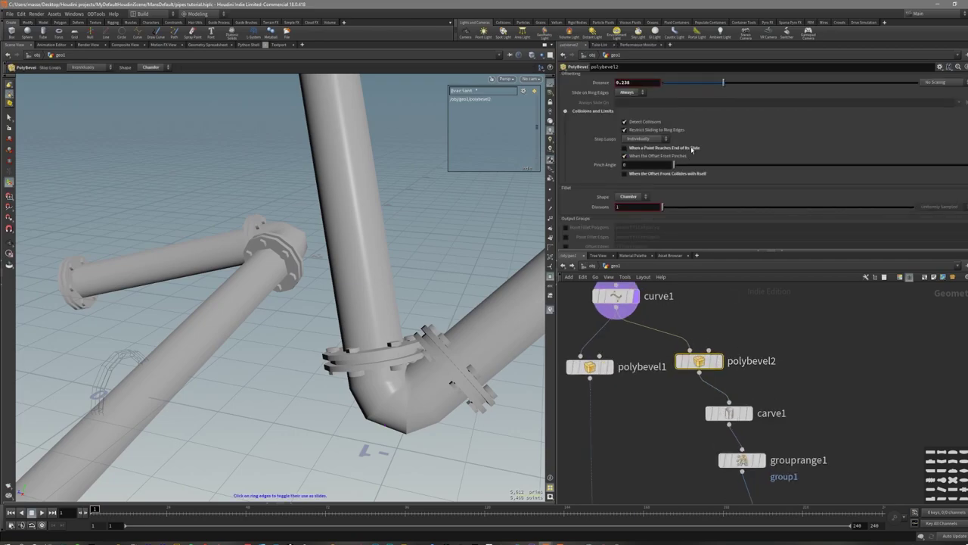
left_click_drag(721, 90, 743, 94)
right_click_drag(407, 303, 382, 313)
Examine the shifted flanges around the bends and the node network that produces them.
middle_click_drag(650, 405, 629, 368)
scroll(628, 368, "down", 3)
middle_click_drag(653, 431, 638, 368)
middle_click_drag(761, 497, 700, 415)
scroll(701, 416, "down", 3)
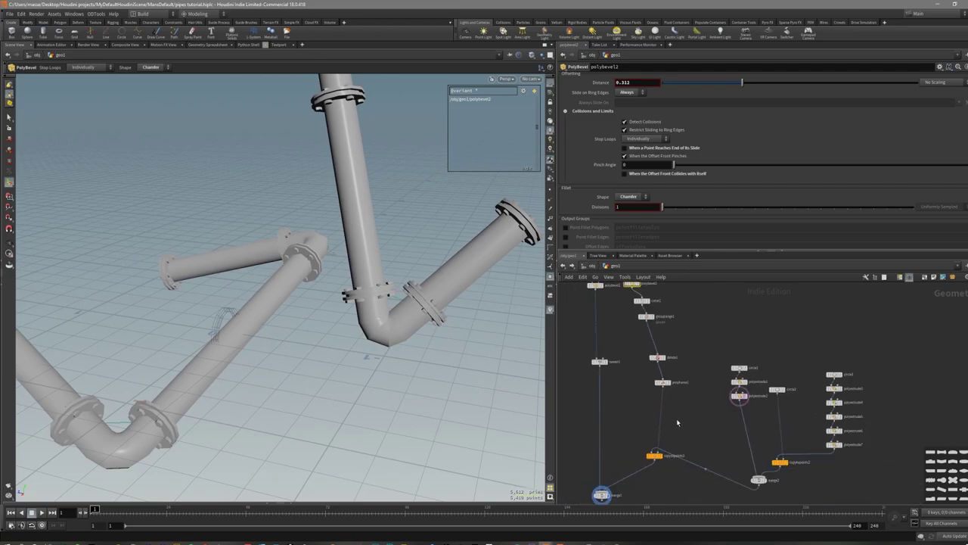
middle_click_drag(675, 469, 686, 443)
scroll(686, 443, "up", 3)
middle_click_drag(726, 363, 709, 422)
mouse_move(391, 315)
left_mouse_down()
mouse_move(385, 300)
mouse_move(394, 318)
left_mouse_up()
right_click_drag(393, 318, 370, 327)
left_click_drag(370, 327, 332, 351)
Select curve1 and move the point at the lower bend near the pipe's end segment.
scroll(730, 403, "down", 3)
middle_click_drag(728, 404, 743, 458)
scroll(697, 381, "down", 2)
middle_click_drag(729, 336, 744, 398)
left_click(657, 355)
left_click_drag(384, 387, 369, 328)
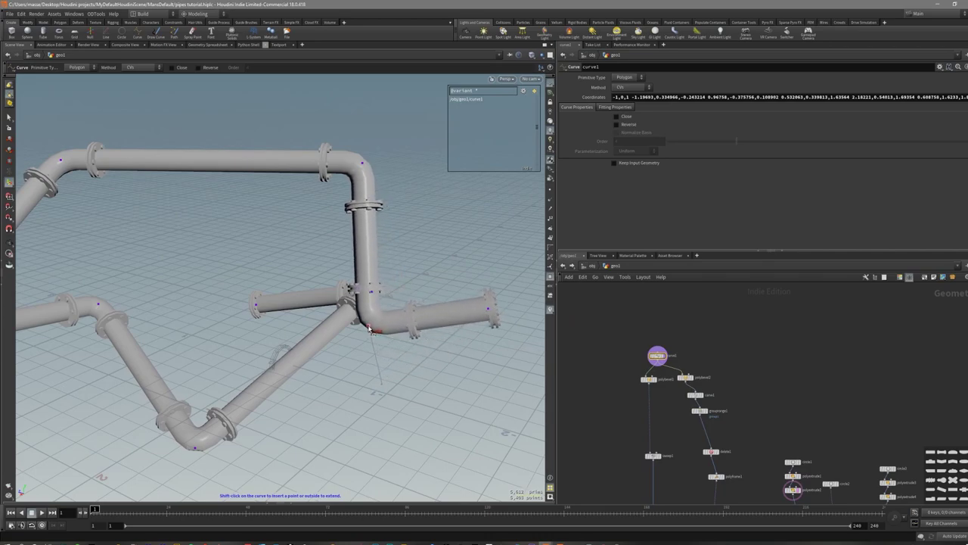
Reduce polybevel2's distance slightly so the flanges sit closer to the bends.
scroll(696, 412, "up", 2)
left_click(679, 362)
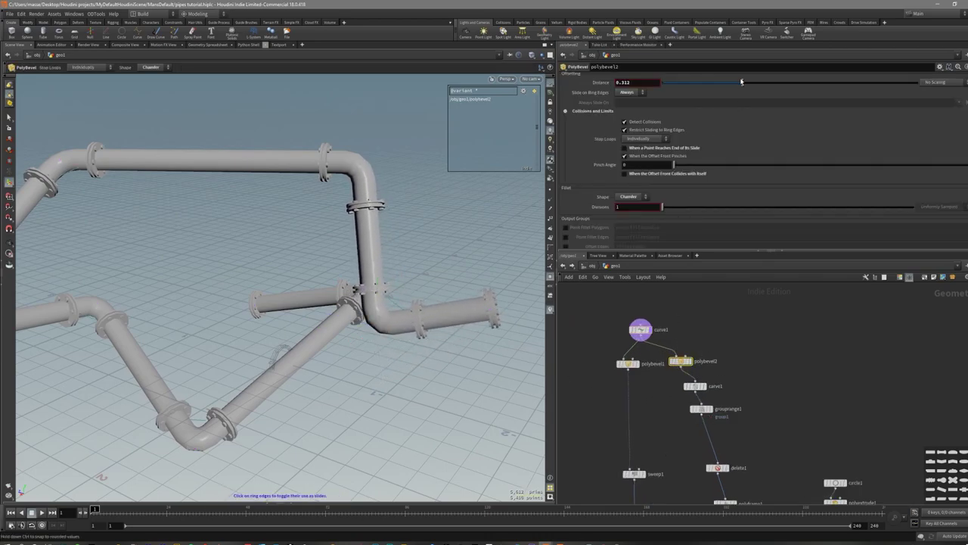
mouse_move(742, 82)
left_mouse_down()
mouse_move(769, 88)
mouse_move(724, 93)
mouse_move(746, 96)
mouse_move(733, 100)
left_mouse_up()
mouse_move(424, 354)
left_mouse_down("alt")
mouse_move(474, 329)
mouse_move(446, 335)
mouse_move(268, 291)
left_mouse_up("alt")
key("shift+w")
Select curve1 and reposition the corner point at the pipe's outermost bend.
left_click_drag(196, 293, 326, 330)
left_click(630, 331)
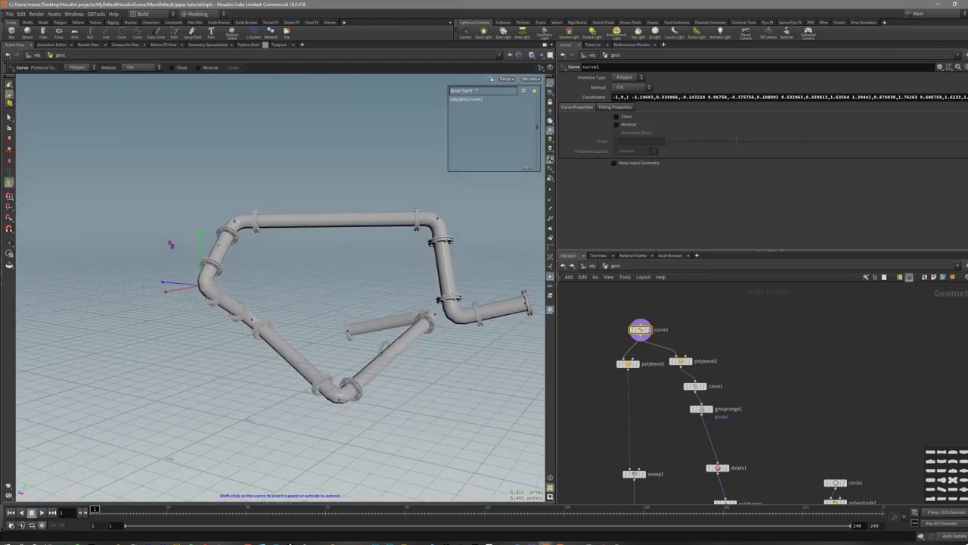
left_click_drag(303, 368, 278, 397, "alt")
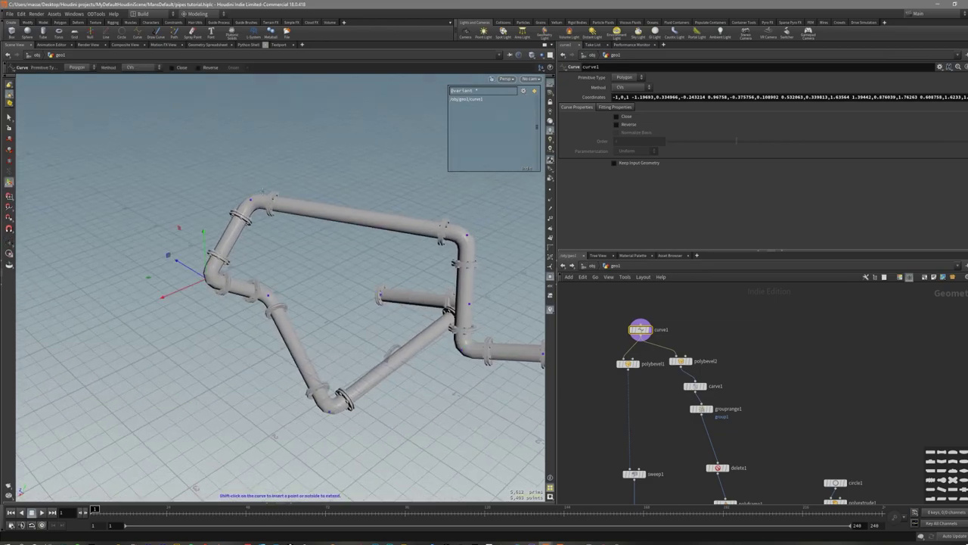
middle_click_drag(366, 344, 317, 379, "alt")
left_click_drag(318, 379, 347, 349, "alt")
right_click_drag(347, 349, 380, 335, "alt")
middle_click_drag(346, 362, 368, 352, "alt")
left_click_drag(367, 353, 352, 367, "alt")
middle_click_drag(395, 367, 342, 359, "alt")
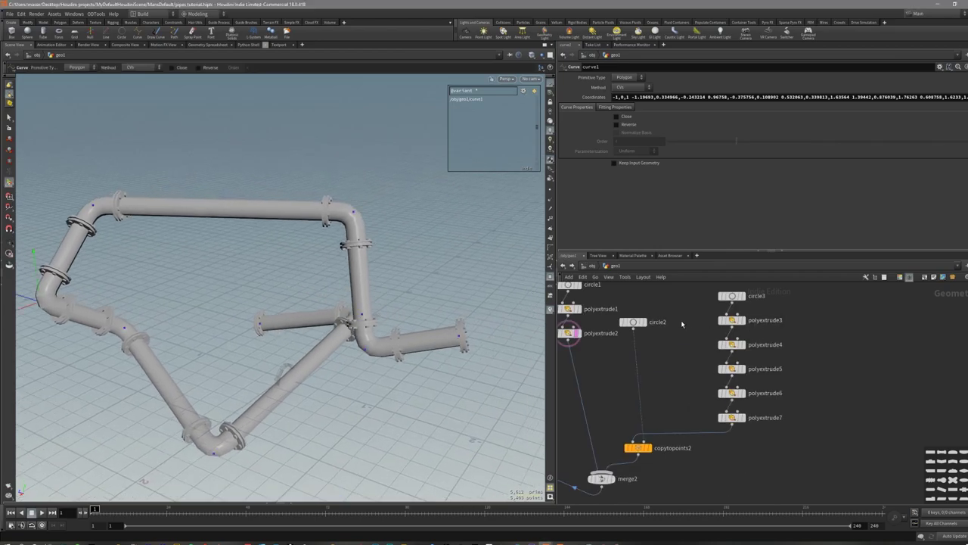
Display copytopoints2 and copytopoints1 in turn to examine the bolt ring and the flange copies.
mouse_move(657, 370)
middle_mouse_down()
mouse_move(644, 338)
mouse_move(634, 385)
mouse_move(609, 399)
mouse_move(658, 352)
middle_mouse_up()
middle_click_drag(658, 400, 674, 364)
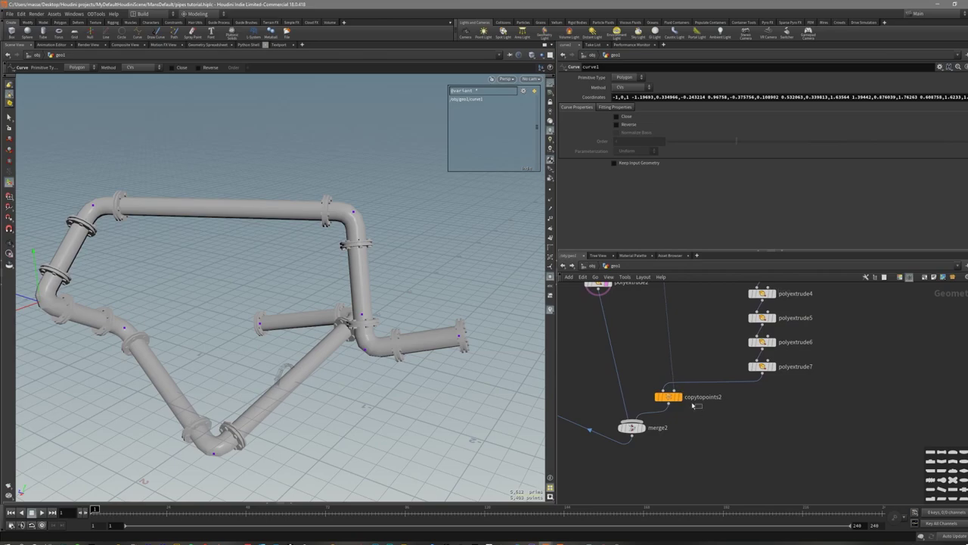
left_click(679, 397)
right_click_drag(324, 343, 407, 387, "alt")
left_click_drag(407, 387, 371, 378, "alt")
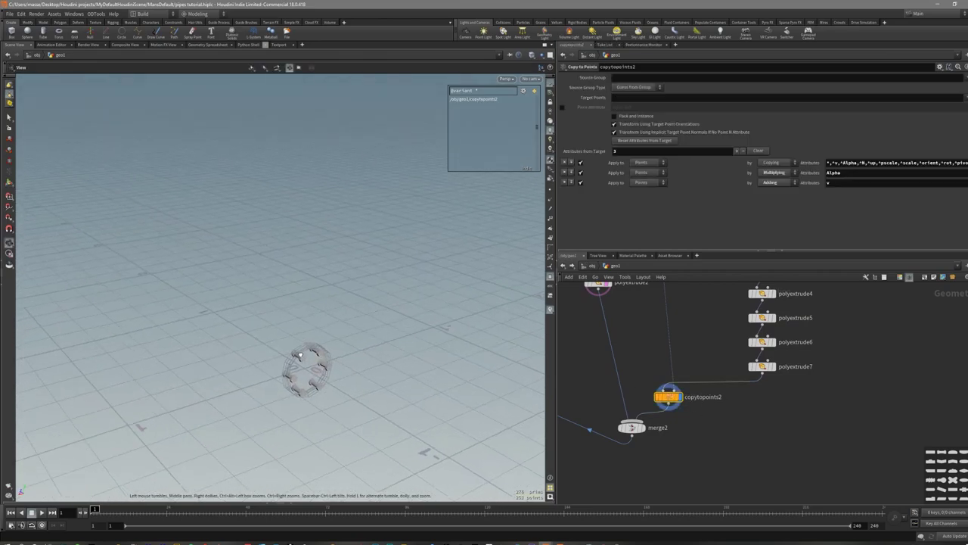
right_click_drag(371, 379, 462, 405, "alt")
middle_click_drag(659, 439, 802, 399)
scroll(787, 397, "down", 3)
left_click(680, 366)
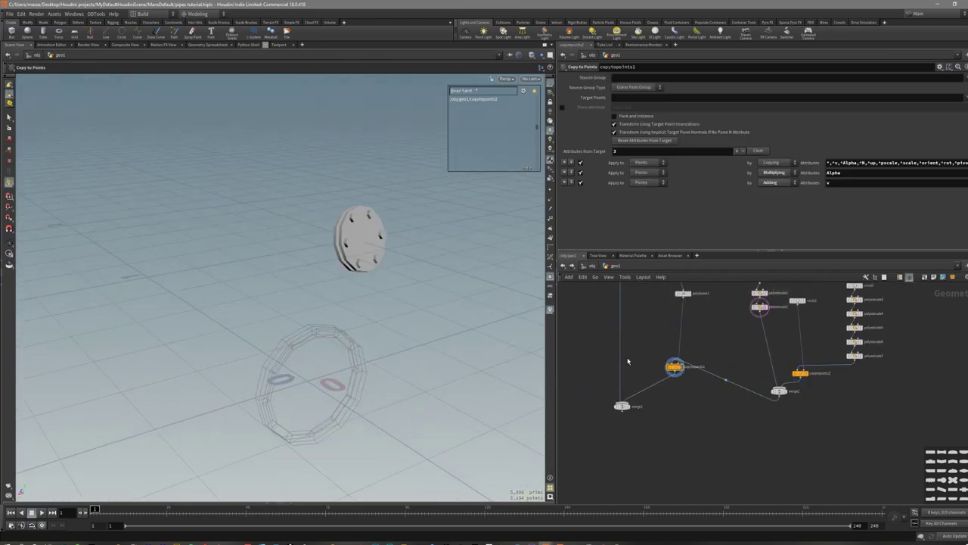
Display merge1 with wireframe shading and examine one flange on the pipe up close.
left_click_drag(624, 399, 615, 395)
key("r")
mouse_move(456, 340)
left_mouse_down("alt")
mouse_move(421, 337)
mouse_move(496, 246)
mouse_move(445, 317)
mouse_move(433, 301)
left_mouse_up("alt")
right_click_drag(434, 301, 511, 336)
key("shift+w")
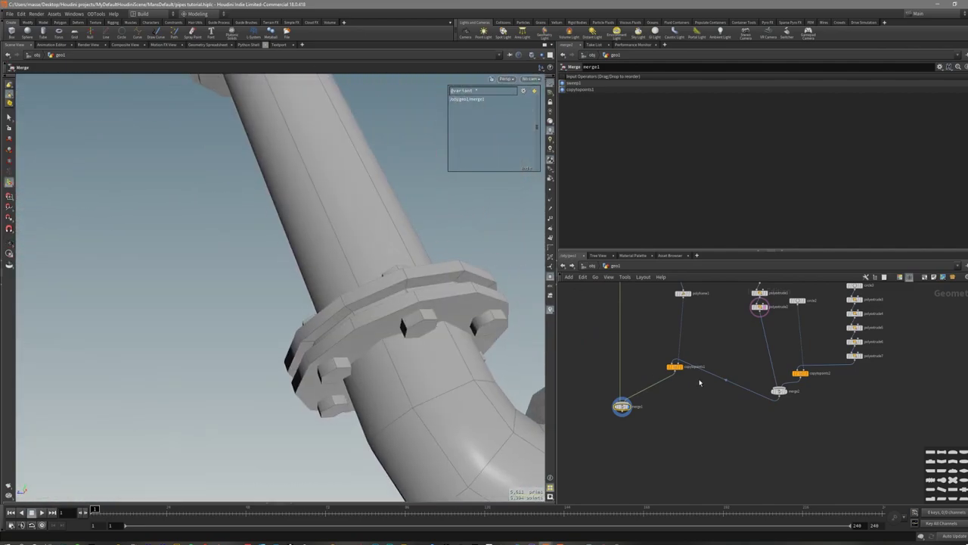
Try 10 divisions on circle2 for more bolts per flange, and set the divisions back to 6.
middle_click_drag(740, 333, 689, 381)
scroll(748, 358, "up", 3)
left_click_drag(770, 355, 735, 318)
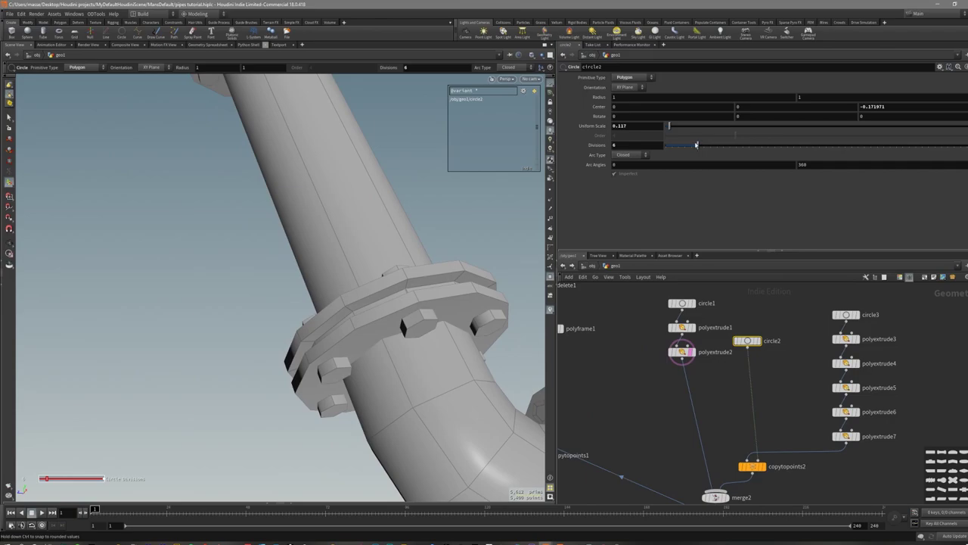
left_click_drag(697, 147, 717, 149)
right_click_drag(468, 302, 371, 363)
left_click_drag(371, 363, 406, 296)
right_click_drag(406, 296, 459, 245)
left_click_drag(459, 245, 413, 261)
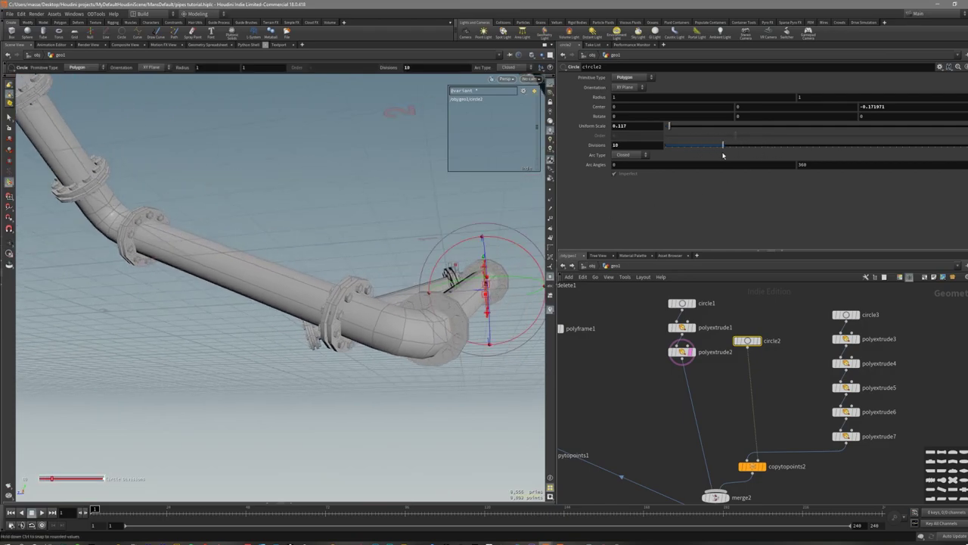
middle_click_drag(782, 416, 726, 383)
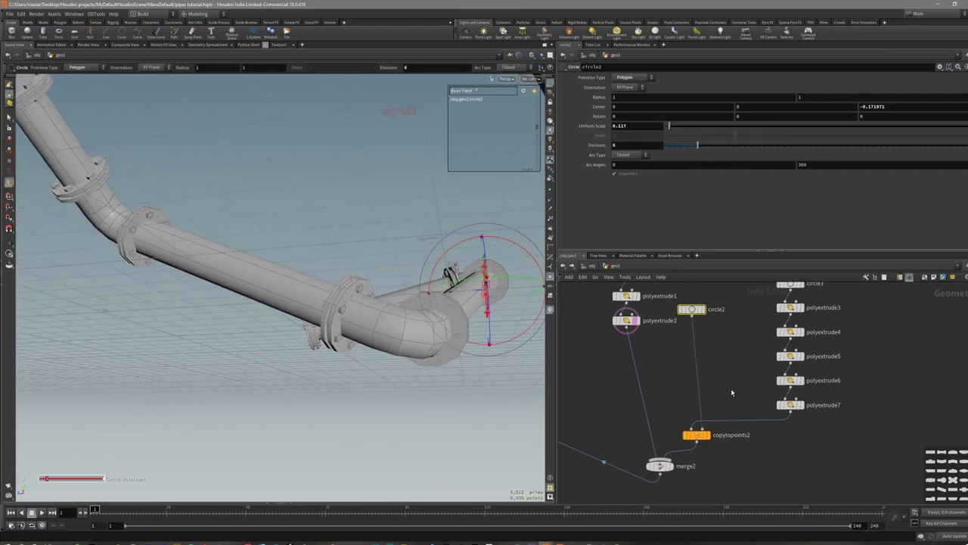
middle_click_drag(775, 439, 748, 446)
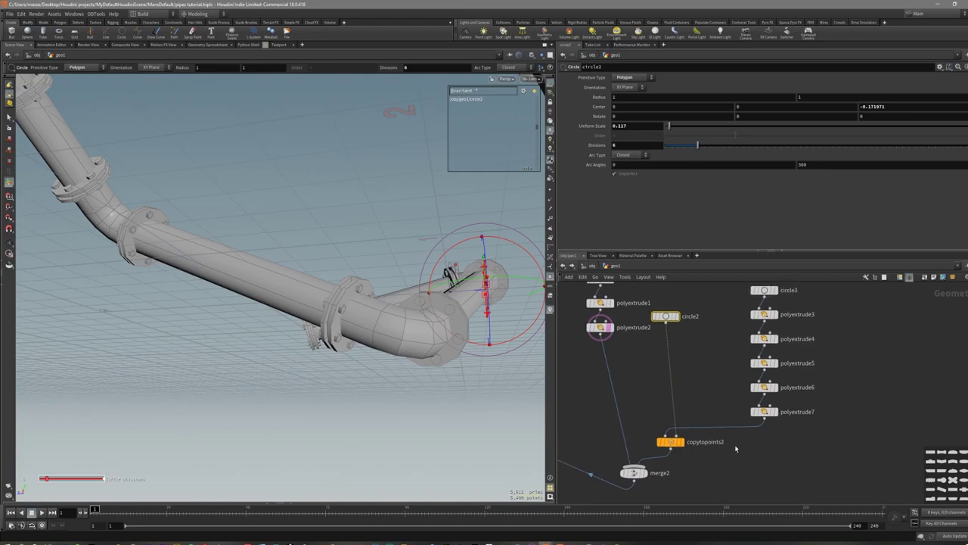
Select the bolt node chain from circle3 to polyextrude7 and move it farther from copytopoints2 in the network.
scroll(816, 436, "down", 3)
middle_click_drag(817, 436, 782, 468)
left_click_drag(784, 330, 797, 413)
left_click(798, 433)
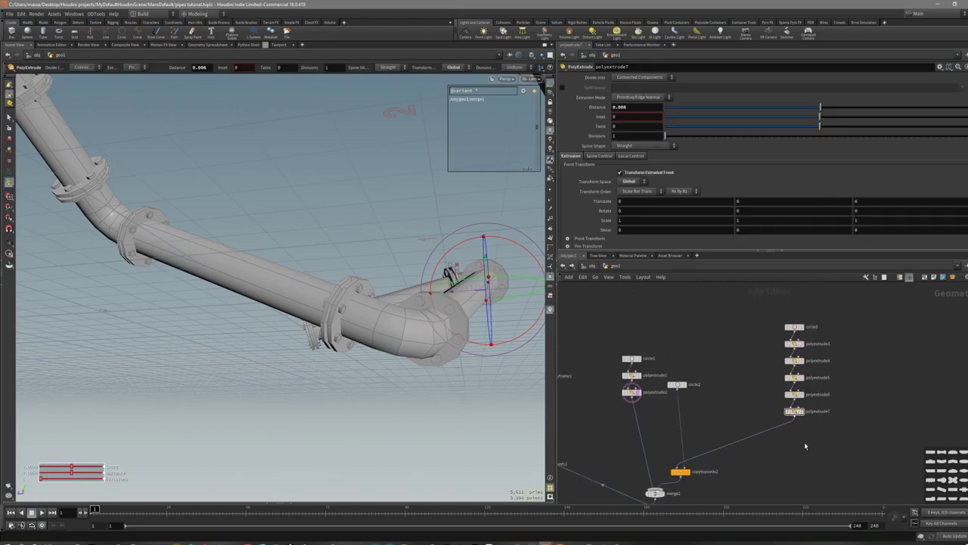
left_click_drag(844, 327, 802, 418)
middle_click_drag(805, 445, 734, 436)
scroll(735, 436, "up", 1)
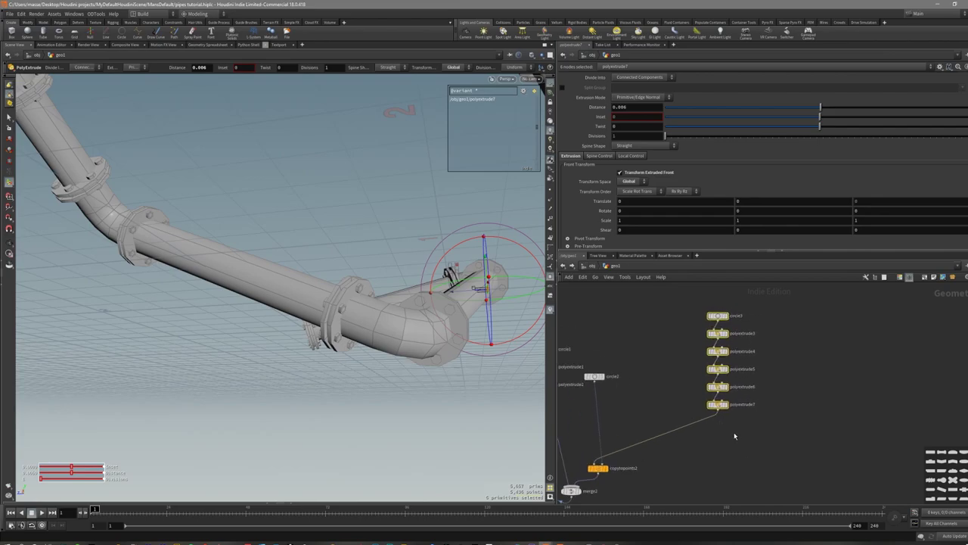
Display curve1 on its own and move it farther away from the two polybevel nodes.
left_click(729, 435)
left_click_drag(484, 261, 411, 305, "alt")
key("shift+w")
mouse_move(520, 359)
left_mouse_down()
mouse_move(452, 317)
mouse_move(445, 366)
mouse_move(345, 387)
mouse_move(341, 406)
mouse_move(479, 391)
mouse_move(368, 376)
mouse_move(394, 361)
left_mouse_up()
key("ctrl+z")
key("shift+w")
scroll(435, 375, "down", 3)
scroll(336, 393, "down", 4)
scroll(371, 392, "up", 5)
key("shift+w")
key("Return")
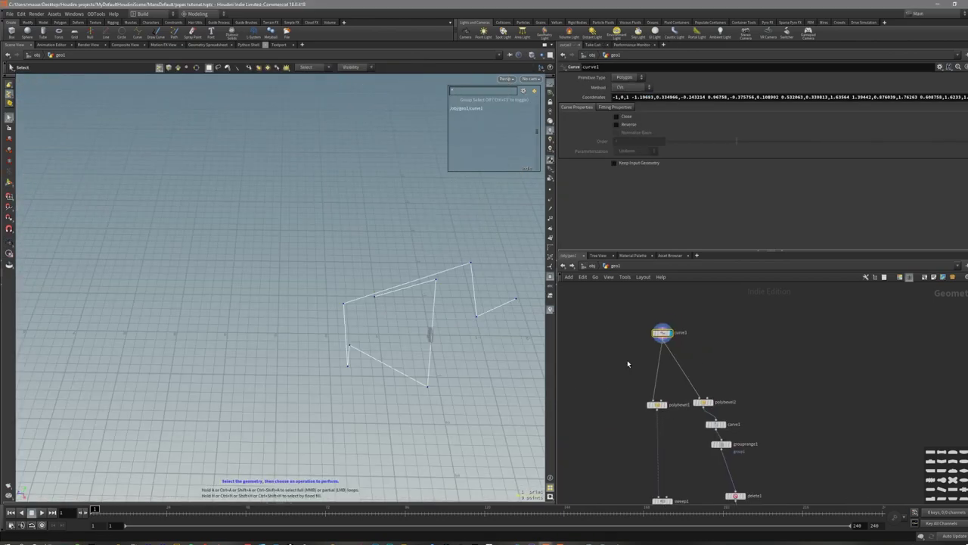
Insert a Null node between curve1 and the polybevel1 and polybevel2 branches.
scroll(627, 359, "up", 4)
scroll(656, 406, "down", 2)
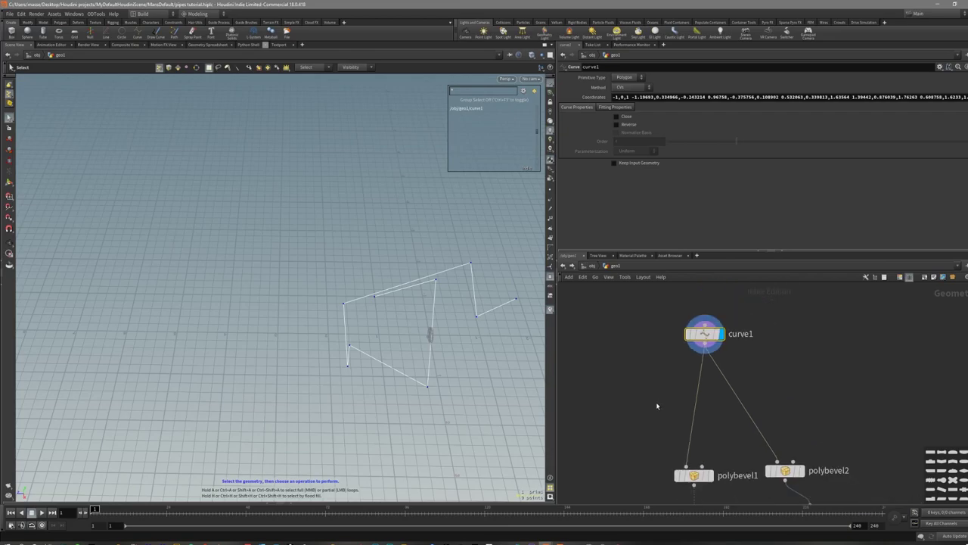
scroll(665, 416, "down", 2)
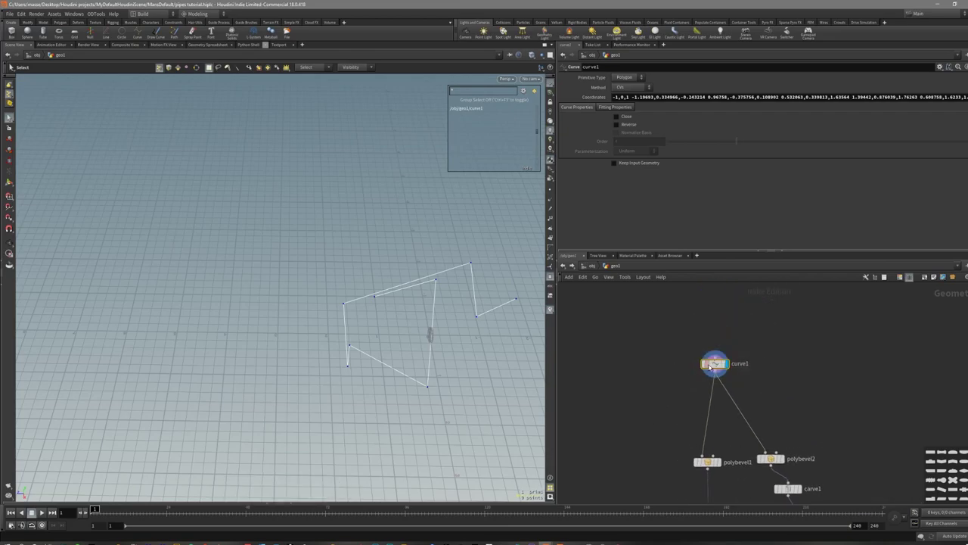
left_click_drag(712, 364, 690, 339)
scroll(723, 382, "down", 3)
scroll(713, 361, "up", 4)
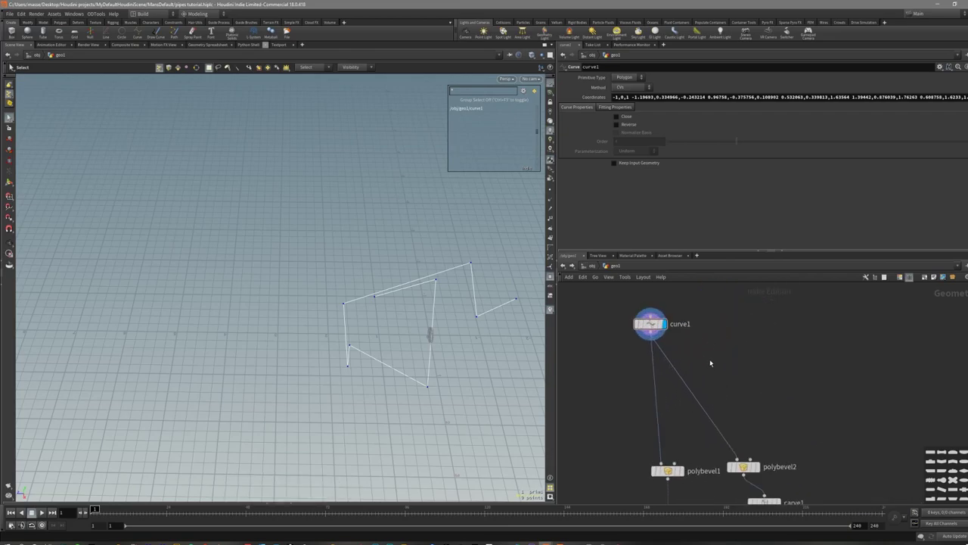
middle_click_drag(711, 367, 749, 384)
key("Tab")
type("nu")
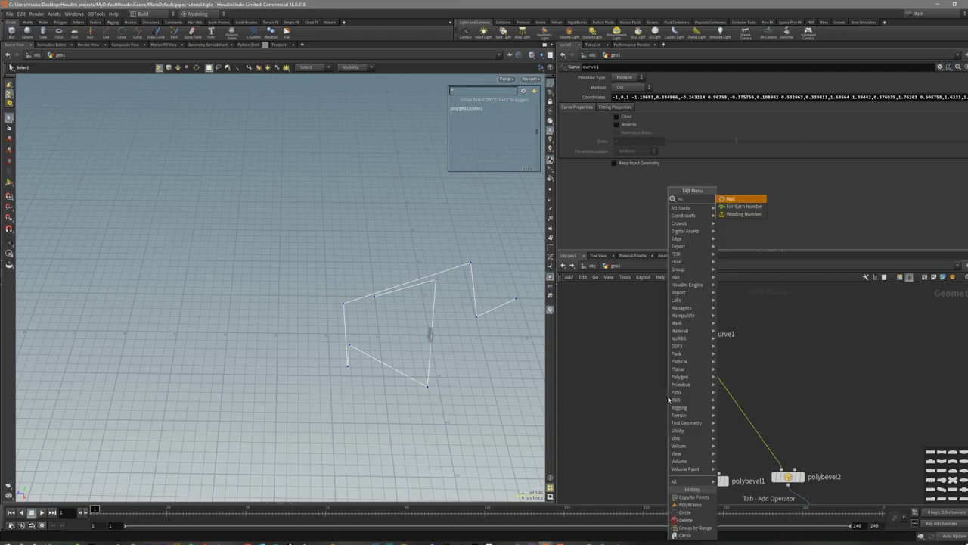
key("Return")
left_click(669, 399)
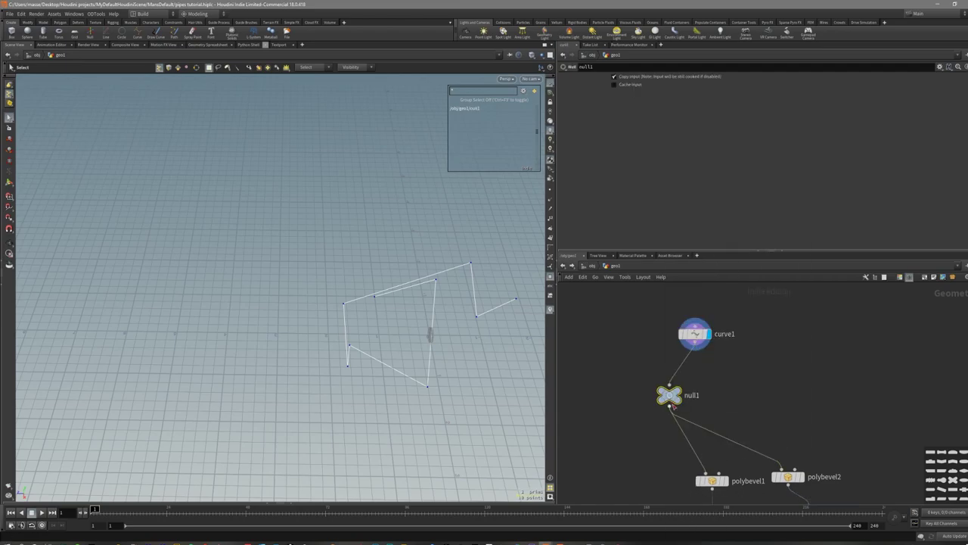
left_click_drag(669, 394, 703, 390)
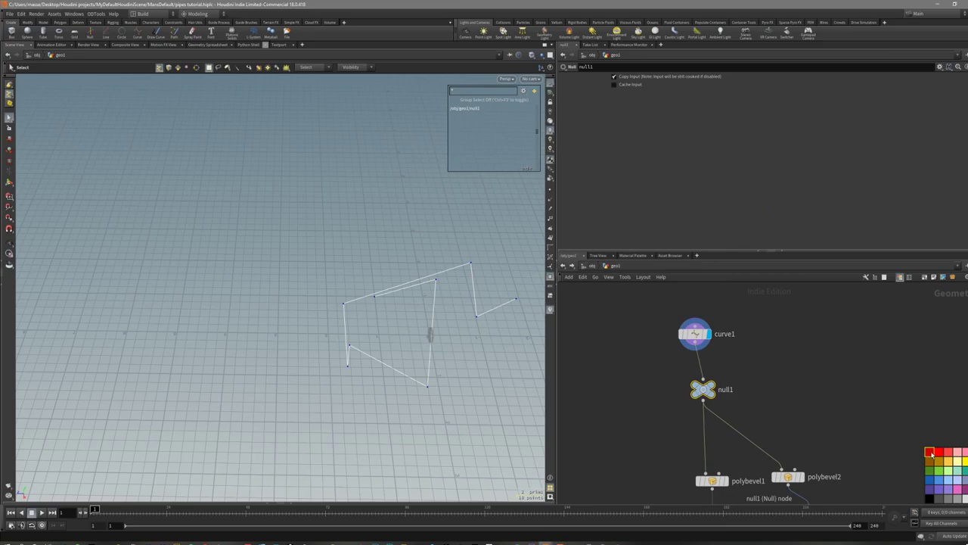
Color the Null node red and rename it out.
left_click(930, 452)
key("c")
left_click(753, 381)
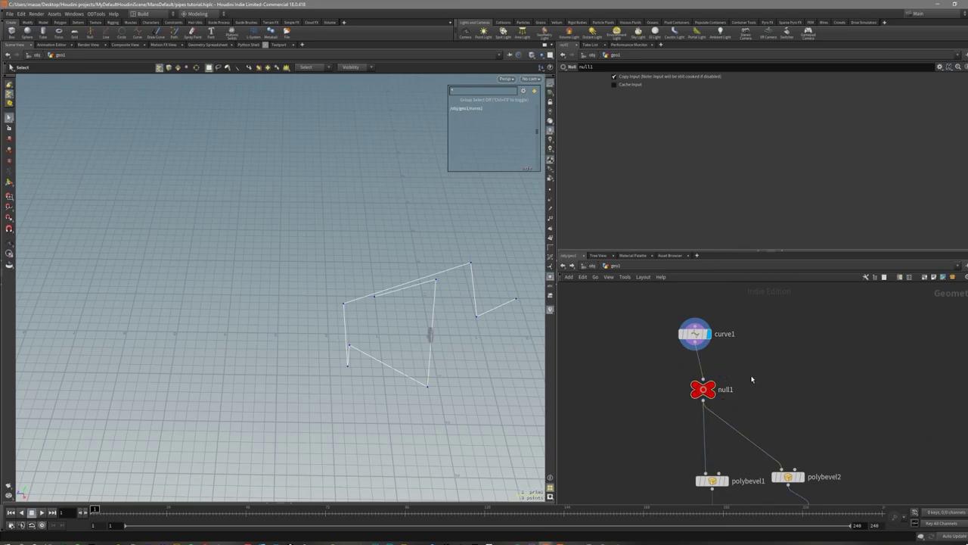
double_click(723, 389)
type("out")
key("Return")
Line up curve1 and the out node vertically above the two polybevel branches.
left_click(696, 384)
left_click(692, 335)
left_click_drag(694, 335, 724, 319)
left_click(708, 386)
left_click(724, 320)
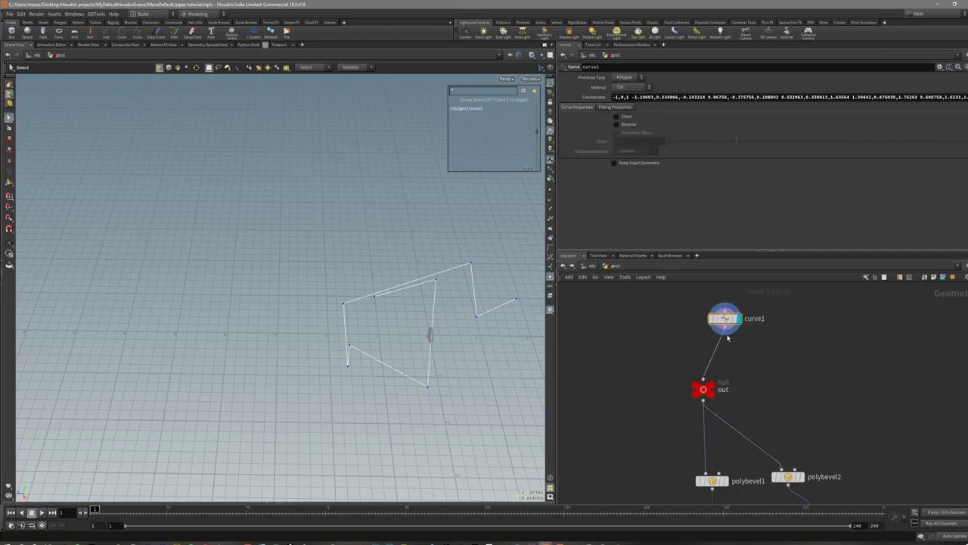
left_click_drag(704, 389, 725, 383)
scroll(759, 417, "down", 4)
middle_click_drag(762, 412, 771, 344)
scroll(713, 390, "down", 4)
middle_click_drag(701, 409, 677, 380)
scroll(677, 380, "up", 8)
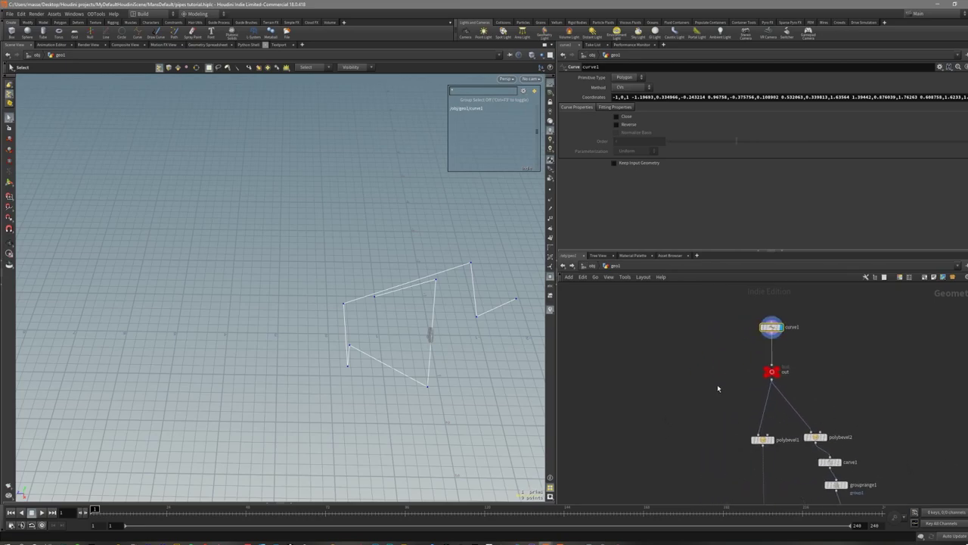
Add a new PolyBevel node fed by the out node, beside the existing branches.
left_click_drag(431, 336, 328, 292, "alt")
left_click_drag(780, 375, 770, 362)
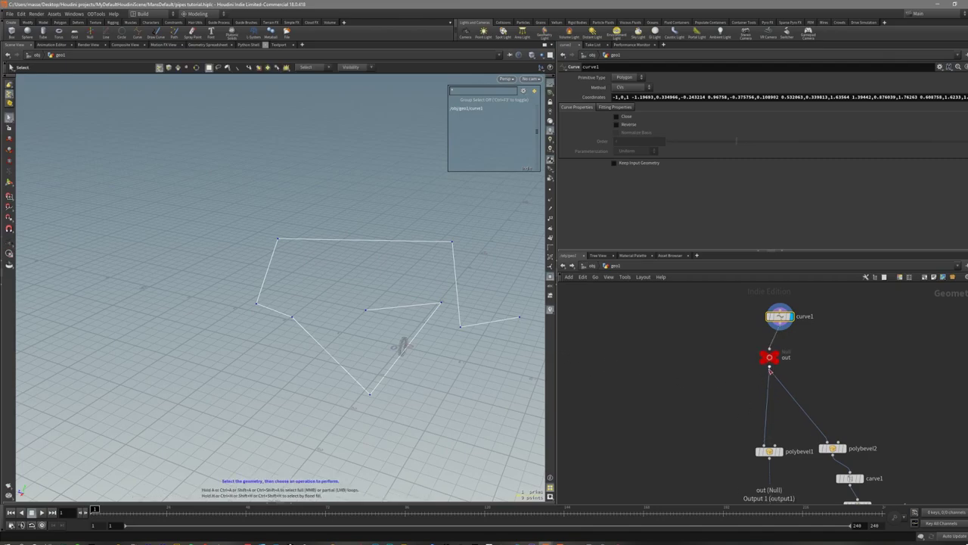
left_click(770, 369)
key("Tab")
type("bevel")
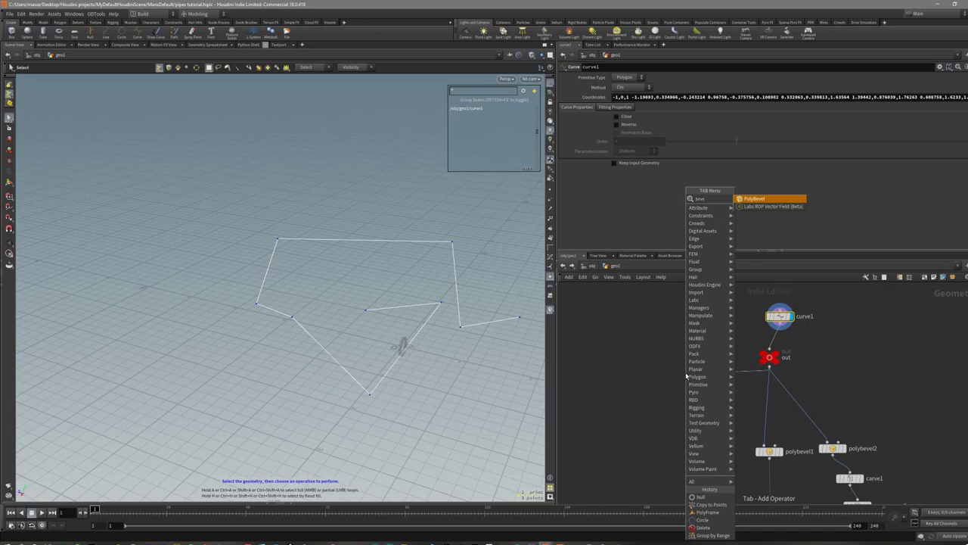
left_click(775, 199)
left_click(698, 374)
Clear the group of the new PolyBevel so it applies to the whole curve.
scroll(669, 102, "up", 3)
double_click(678, 79)
key("BackSpace")
key("Return")
left_click_drag(423, 303, 369, 311, "alt")
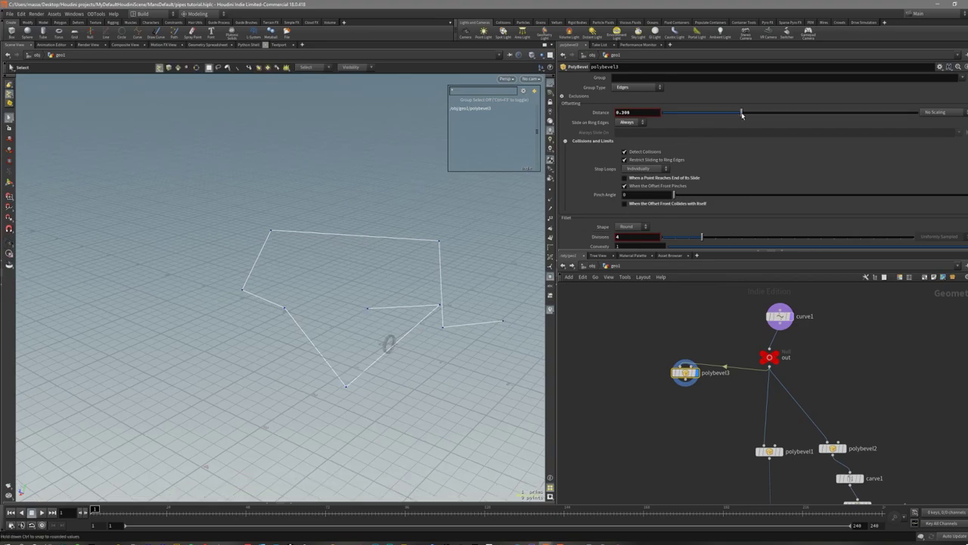
Set the group type of polybevel3 to Points and raise its bevel distance to about 3.289.
left_click(638, 89)
left_click(637, 103)
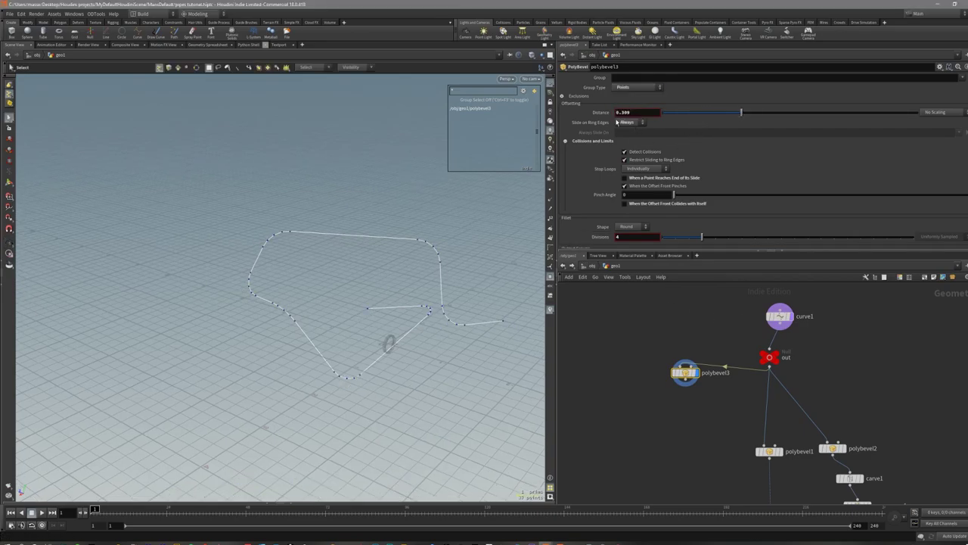
left_click_drag(745, 111, 890, 112)
middle_click_drag(643, 112, 721, 110)
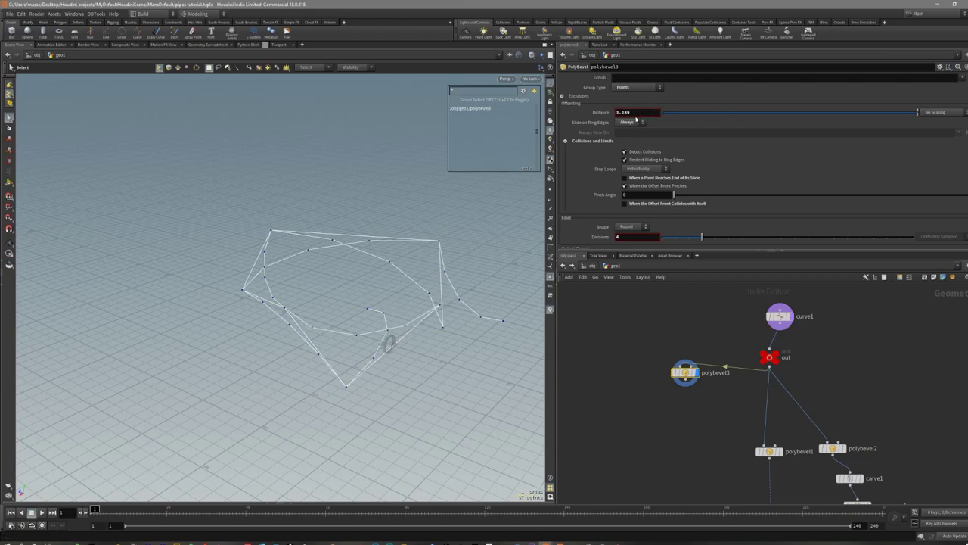
left_click_drag(341, 296, 292, 281, "alt")
scroll(292, 280, "up", 3)
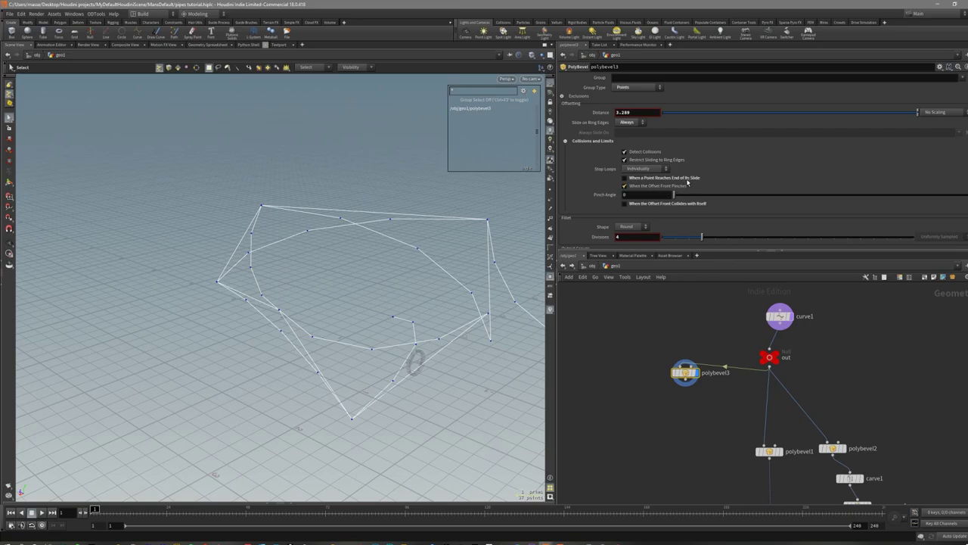
Make the bevel stop when a point reaches the end of its slide.
left_click(687, 179)
left_click_drag(454, 255, 399, 277, "alt")
scroll(394, 275, "up", 2)
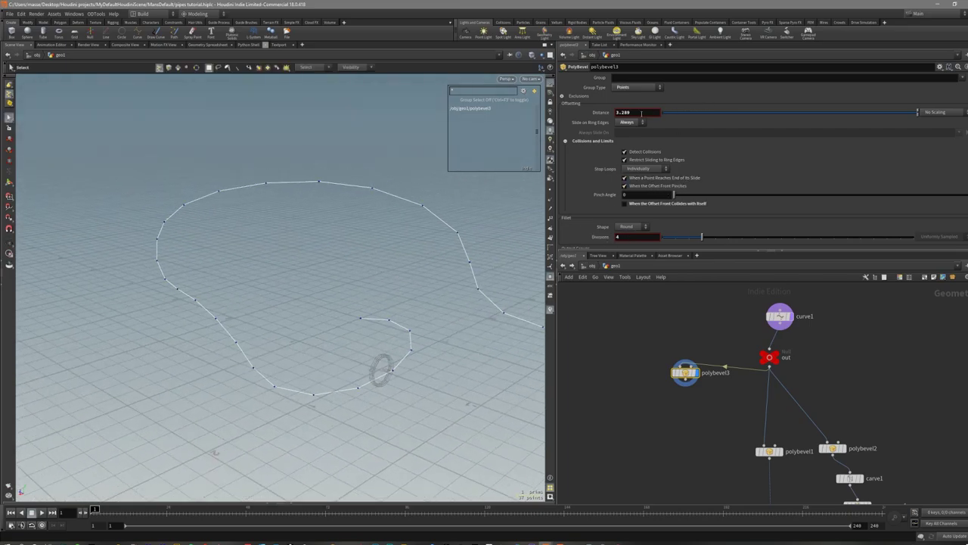
Adjust the distance of polybevel3 to about 6.5 for fully rounded corners.
middle_click_drag(639, 113, 672, 112)
middle_click_drag(774, 112, 779, 112)
left_click_drag(338, 268, 343, 293, "alt")
middle_click_drag(636, 112, 630, 112)
middle_click_drag(452, 115, 432, 116)
left_click_drag(678, 112, 761, 112)
middle_click_drag(635, 112, 856, 111)
scroll(243, 288, "down", 3)
left_click_drag(238, 291, 249, 272, "alt")
scroll(249, 272, "up", 3)
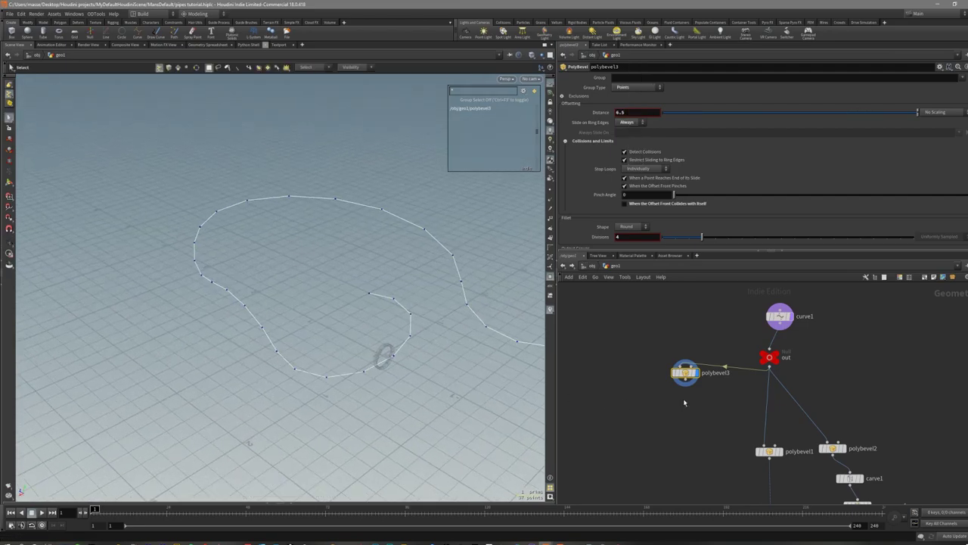
Add a Fuse node fed by polybevel3, display it and place it just below.
key("Tab")
type("fuse")
key("Return")
key("Return")
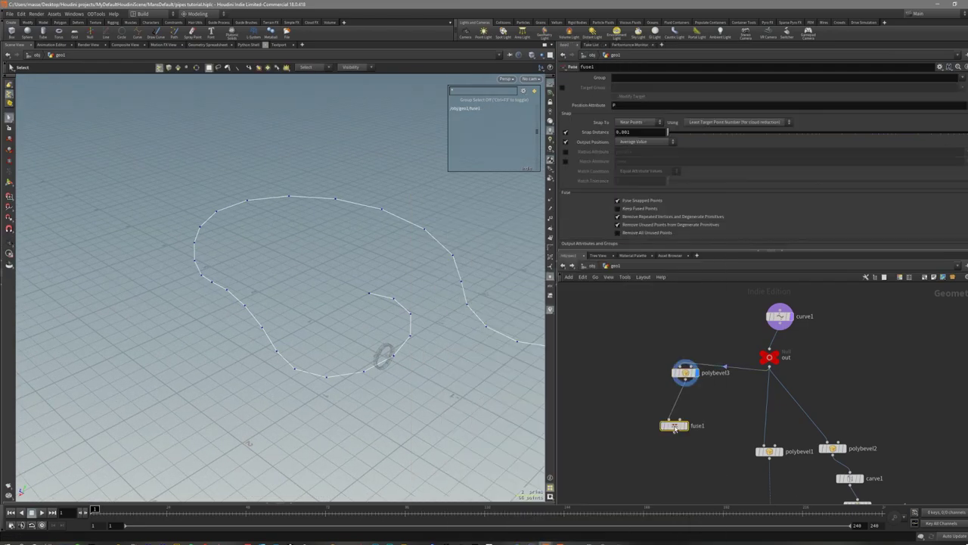
left_click(686, 425)
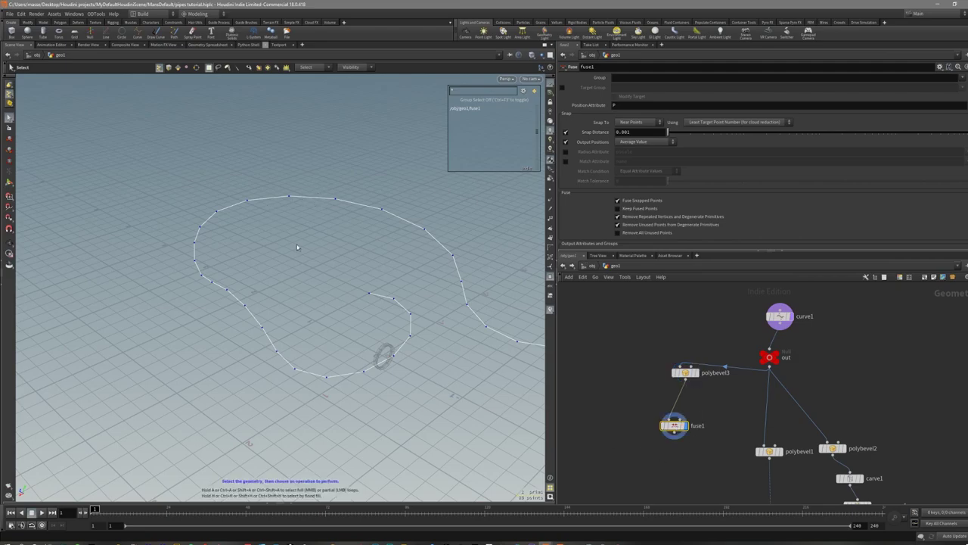
mouse_move(383, 234)
left_mouse_down("alt")
mouse_move(327, 241)
mouse_move(380, 252)
left_mouse_up("alt")
middle_click_drag(707, 431, 705, 384)
left_click_drag(672, 378, 662, 363)
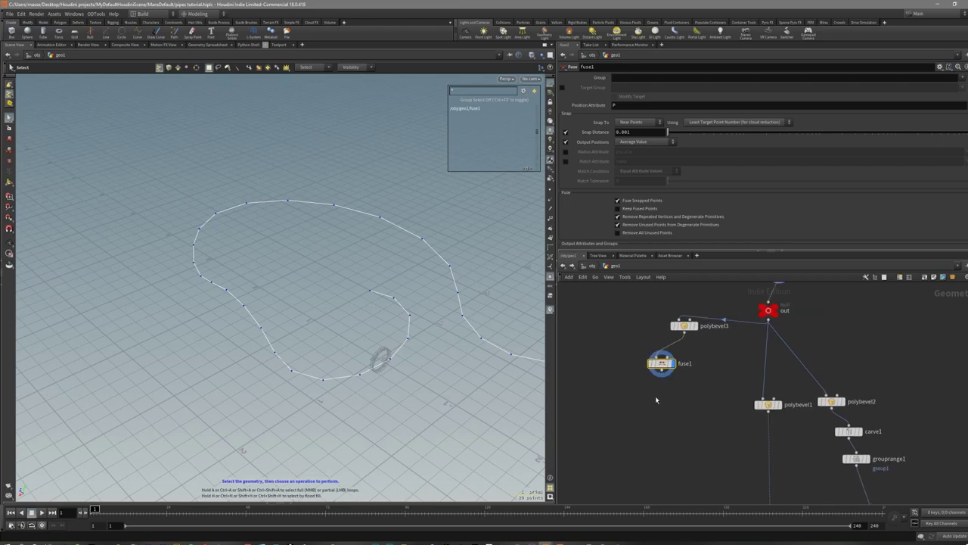
Add a Sweep node below fuse1 and display its result.
key("Tab")
type("swe")
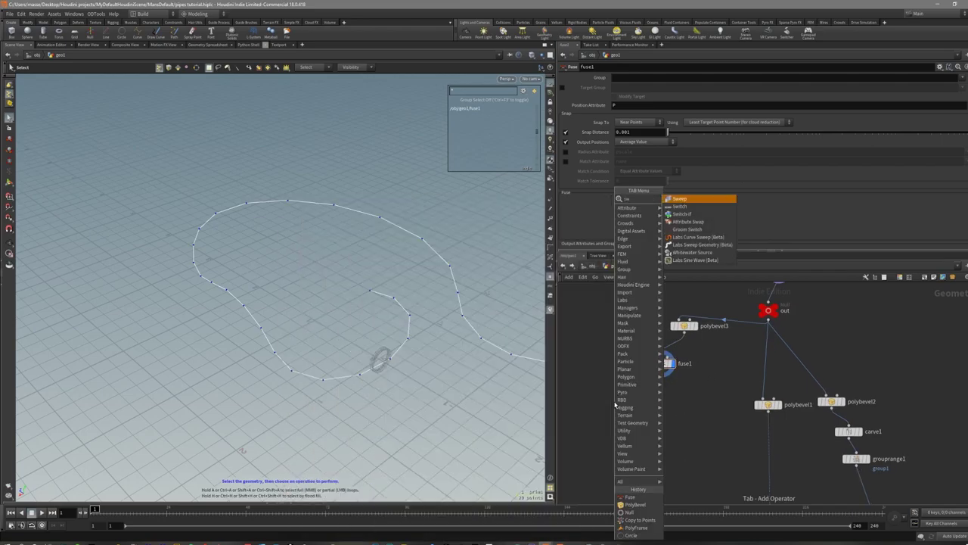
key("Return")
key("Return")
left_click(625, 401)
scroll(356, 358, "down", 3)
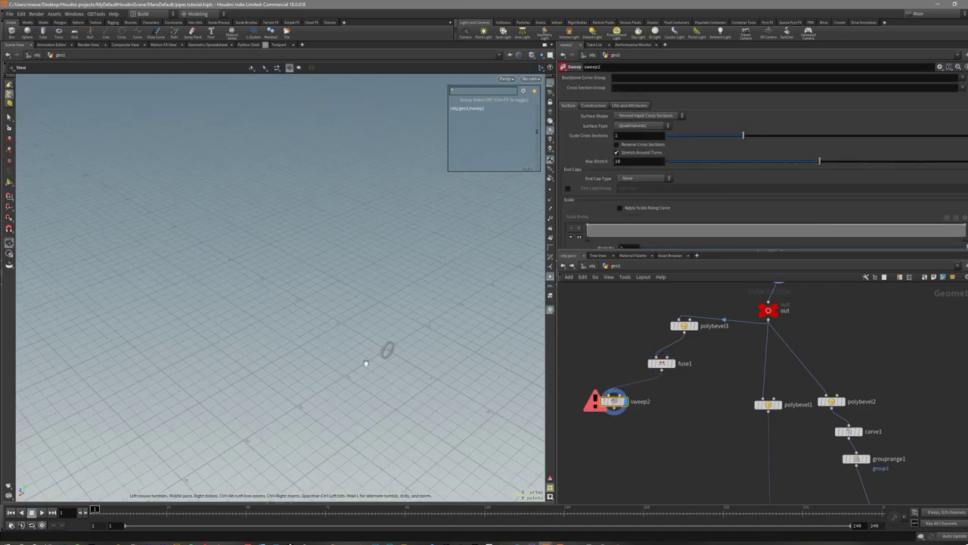
left_click_drag(391, 354, 431, 348, "alt")
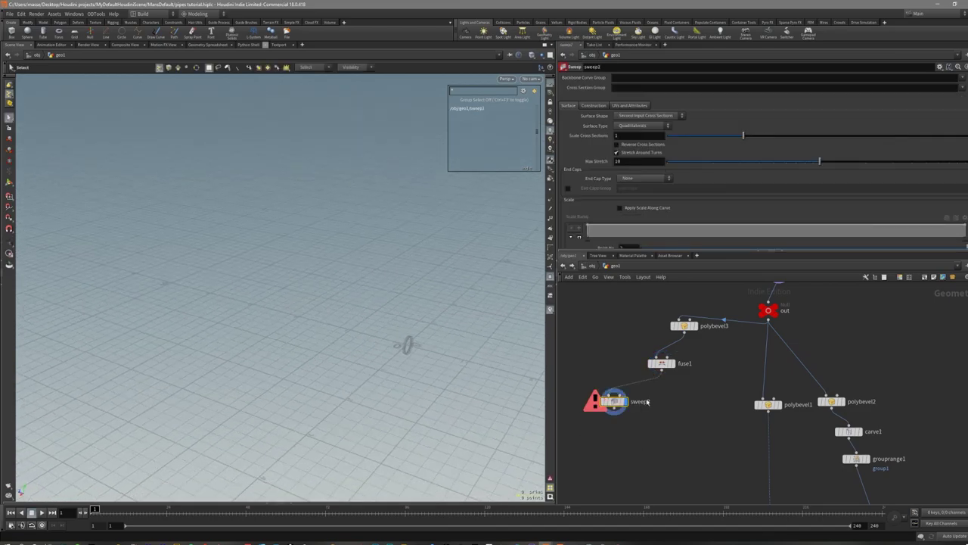
scroll(435, 352, "down", 1)
Set the surface shape of sweep2 to Round Tube and check the tube's wireframe.
left_click(645, 116)
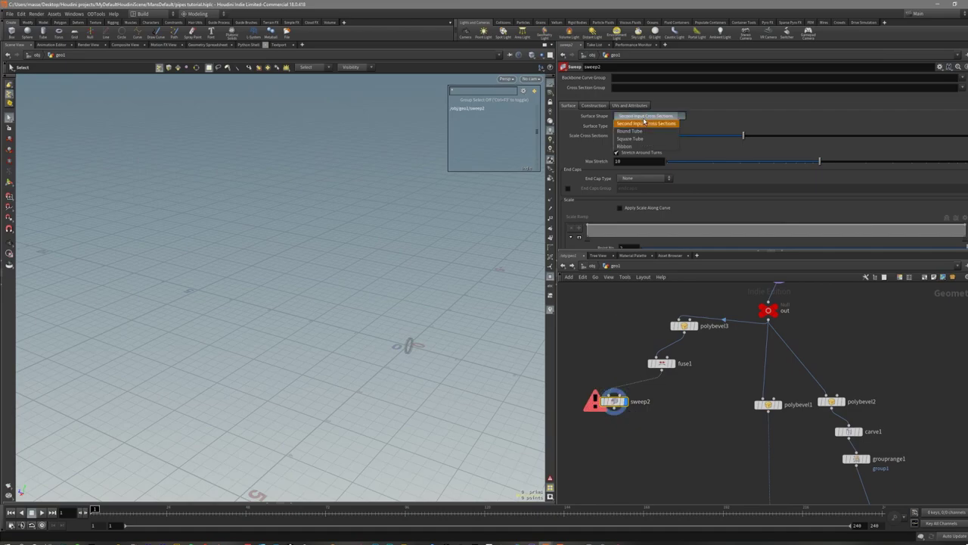
left_click(640, 130)
left_click_drag(360, 302, 298, 298, "alt")
right_click_drag(298, 298, 460, 293, "alt")
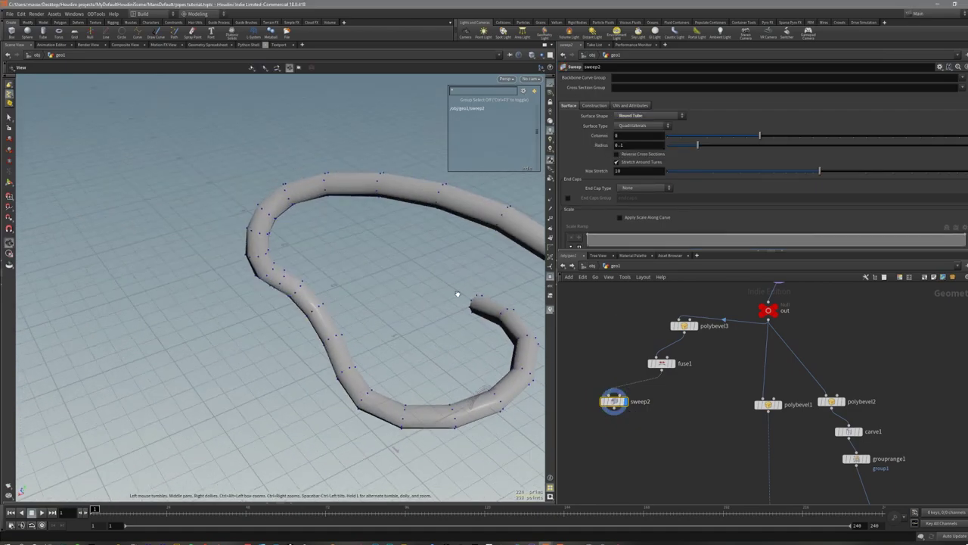
left_click_drag(412, 299, 397, 320, "alt")
mouse_move(759, 136)
left_mouse_down()
mouse_move(776, 136)
mouse_move(759, 138)
left_mouse_up()
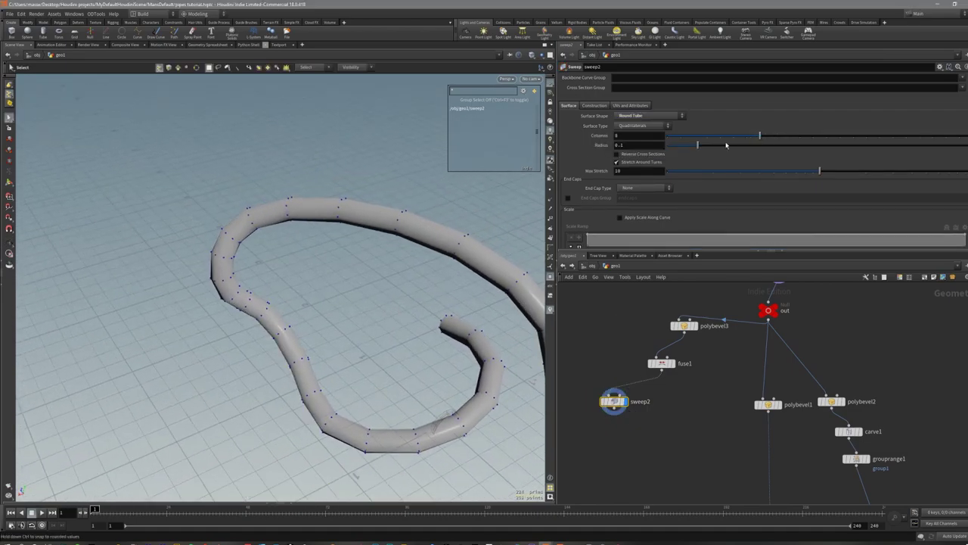
key("shift+w")
left_click_drag(458, 226, 471, 227, "alt")
right_click_drag(471, 227, 385, 337)
key("shift+w")
mouse_move(385, 337)
left_mouse_down()
mouse_move(365, 333)
mouse_move(433, 318)
mouse_move(439, 303)
left_mouse_up()
Edit curve1 by moving two corner points outward, lowering the point between them and shifting the inner end point.
middle_click_drag(691, 308, 655, 337)
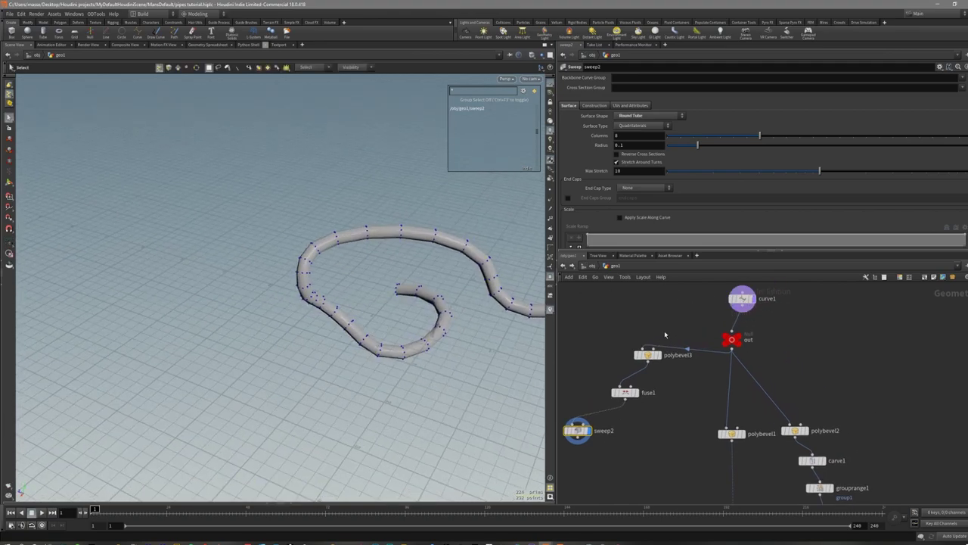
left_click(742, 299)
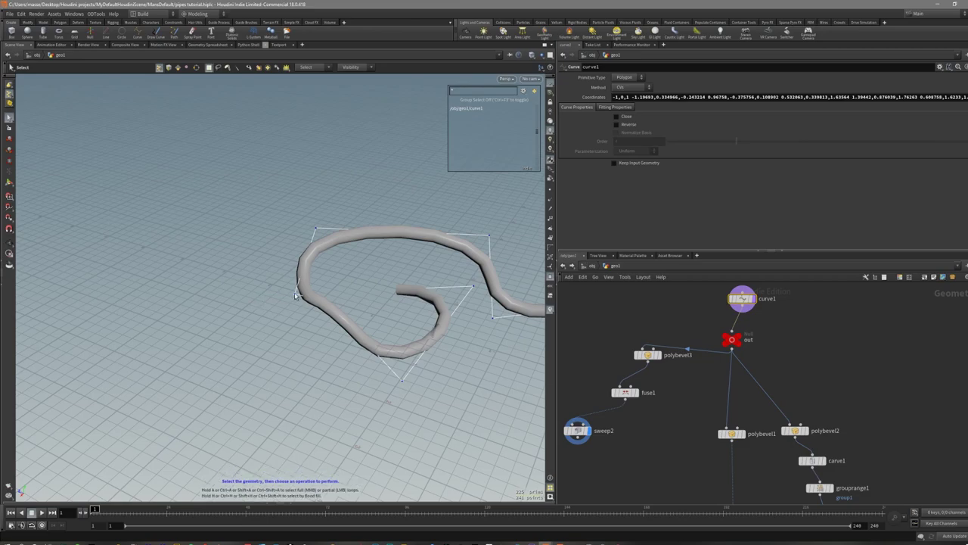
key("Return")
left_click_drag(296, 294, 244, 305)
left_click_drag(328, 302, 330, 332)
left_click_drag(402, 381, 411, 400)
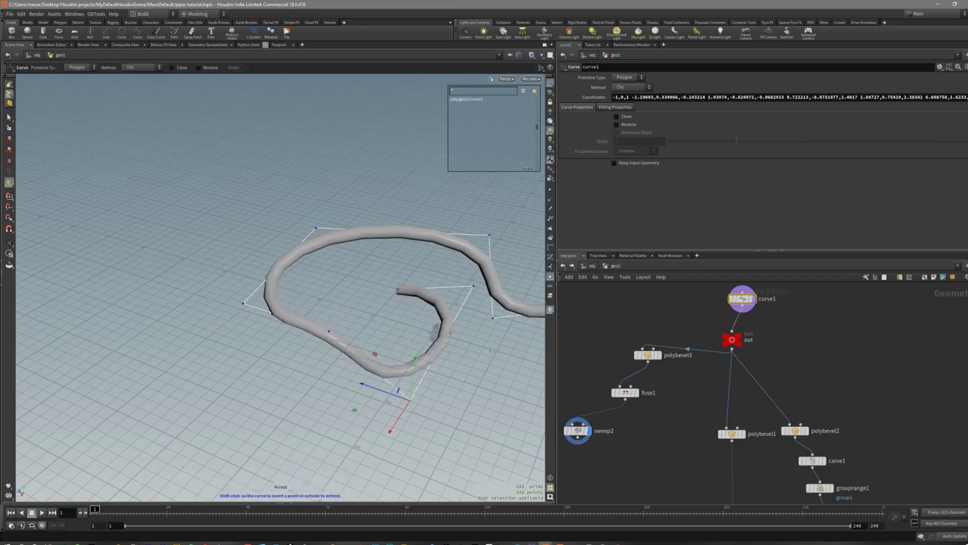
left_click_drag(399, 291, 373, 274)
Add a Carve node as a second branch from fuse1 and display it.
middle_click_drag(655, 438, 654, 407)
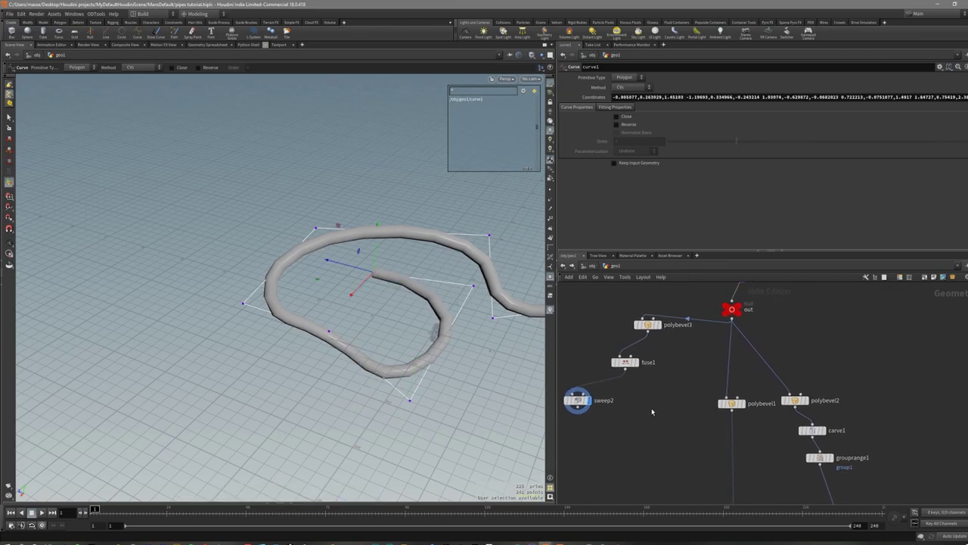
left_click(668, 425)
scroll(666, 400, "up", 1)
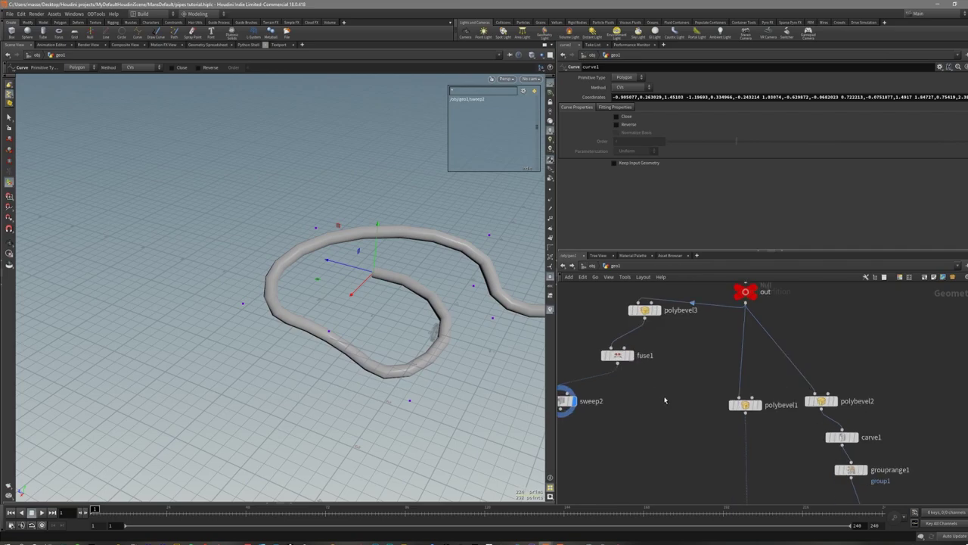
key("Tab")
type("carve")
key("Return")
key("Return")
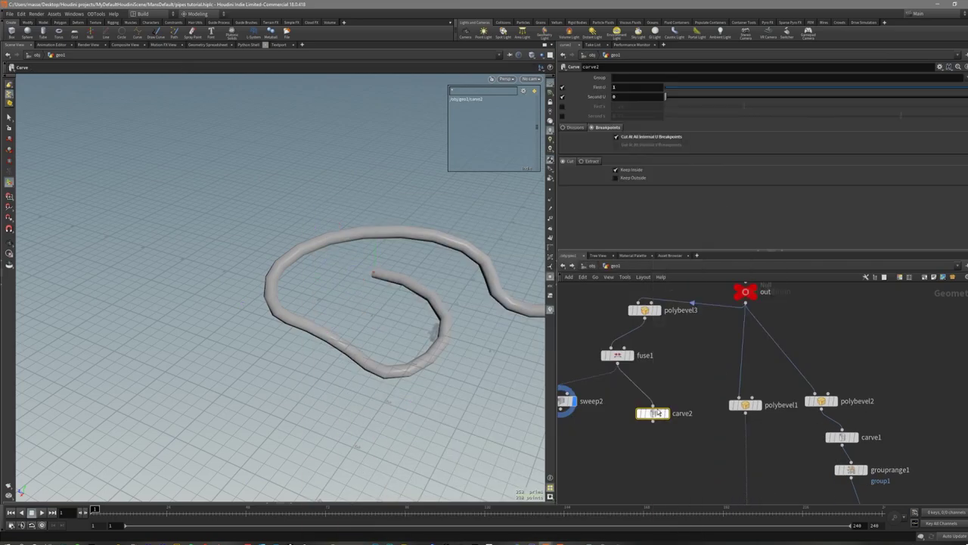
left_click(666, 414)
left_click_drag(433, 333, 360, 355, "alt")
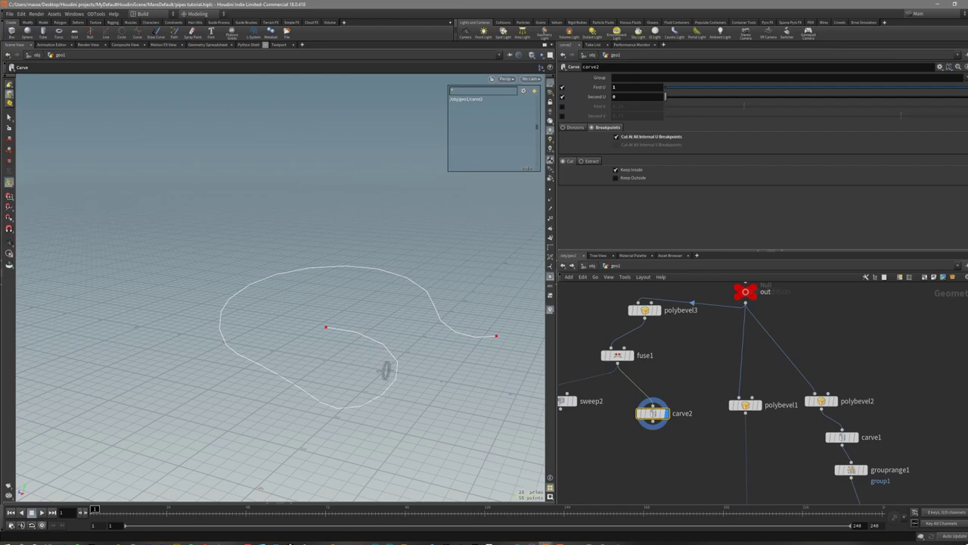
Add a Group by Range node below carve2 and display it.
key("Tab")
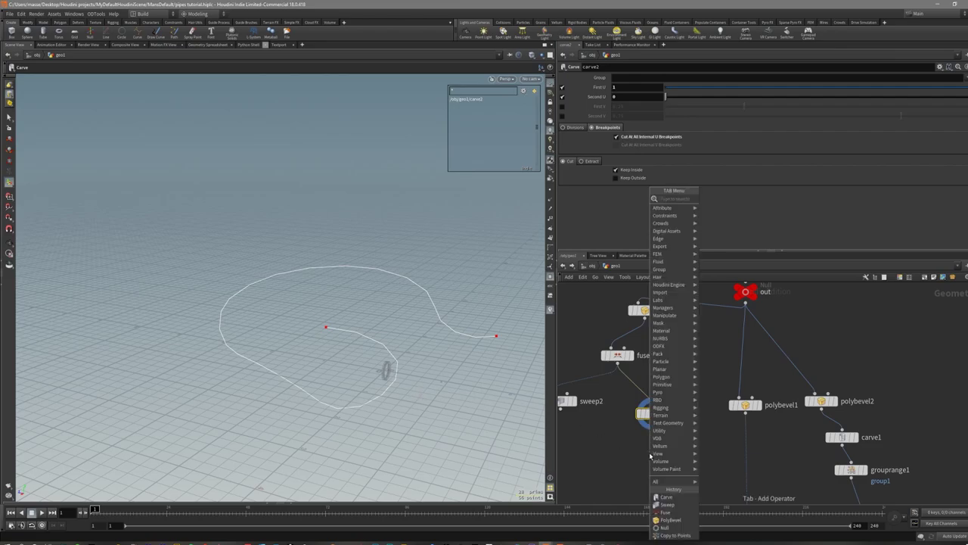
type("rang")
key("Return")
key("Return")
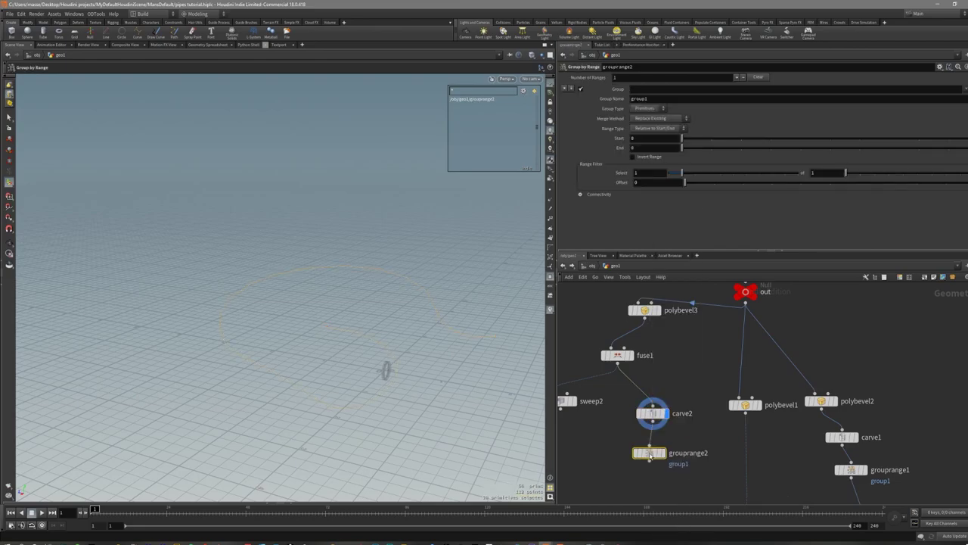
left_click(663, 453)
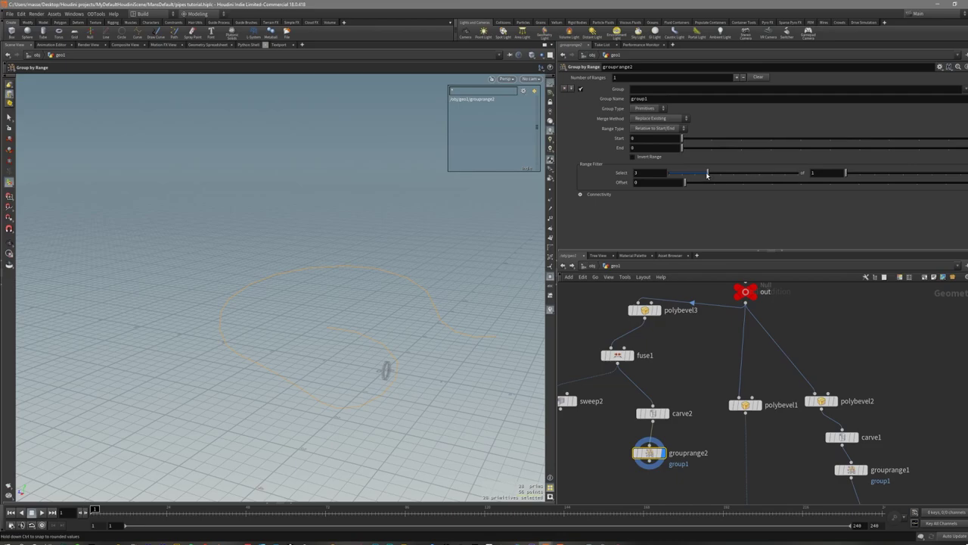
Set the range filter of grouprange2 to select 4 of every 5 primitives.
left_click_drag(872, 176, 906, 176)
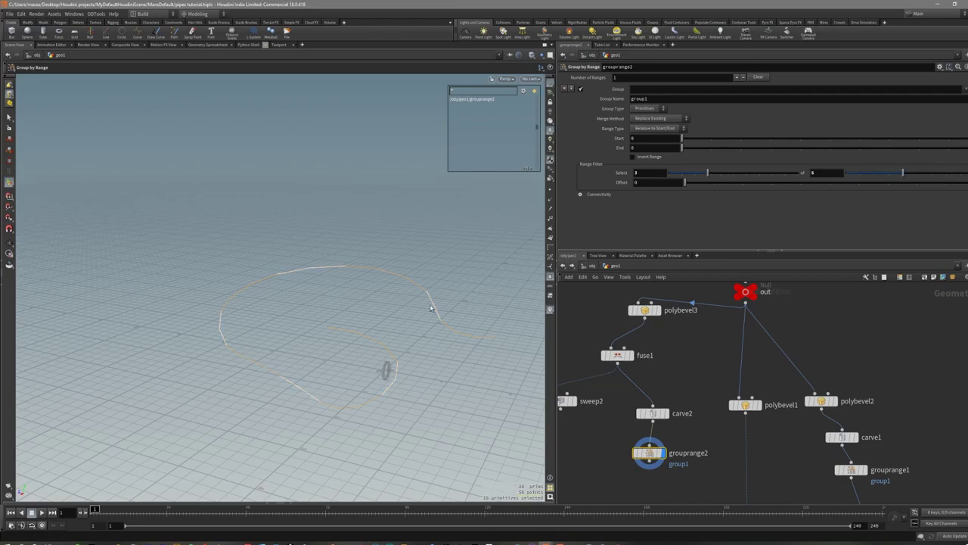
middle_click_drag(389, 376, 393, 307, "alt")
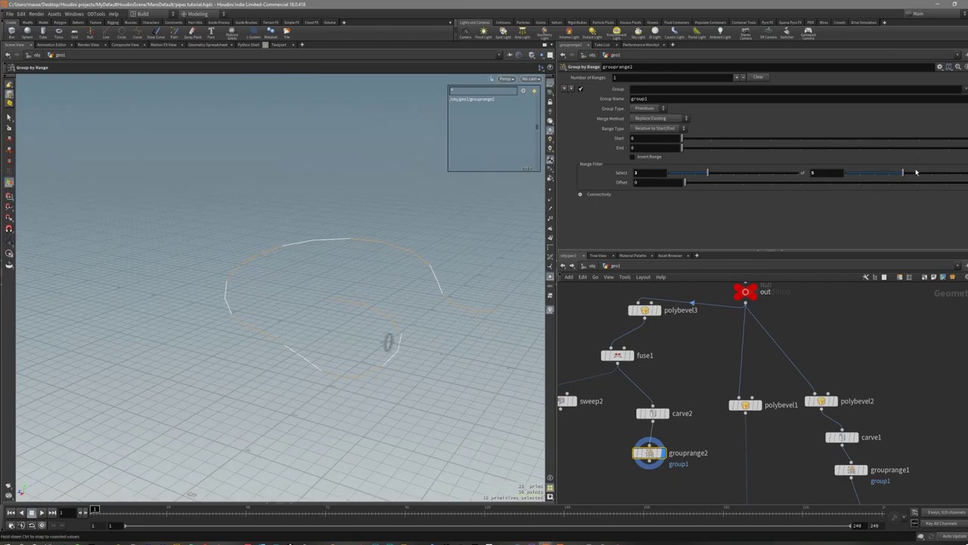
left_click_drag(704, 175, 730, 174)
mouse_move(399, 306)
left_mouse_down("alt")
mouse_move(402, 320)
mouse_move(391, 300)
left_mouse_up("alt")
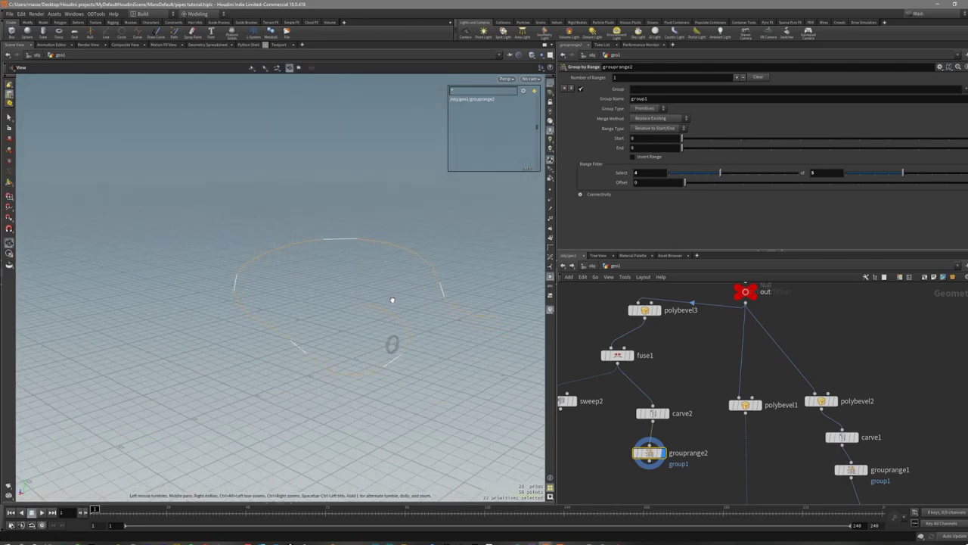
left_click_drag(385, 268, 346, 298, "alt")
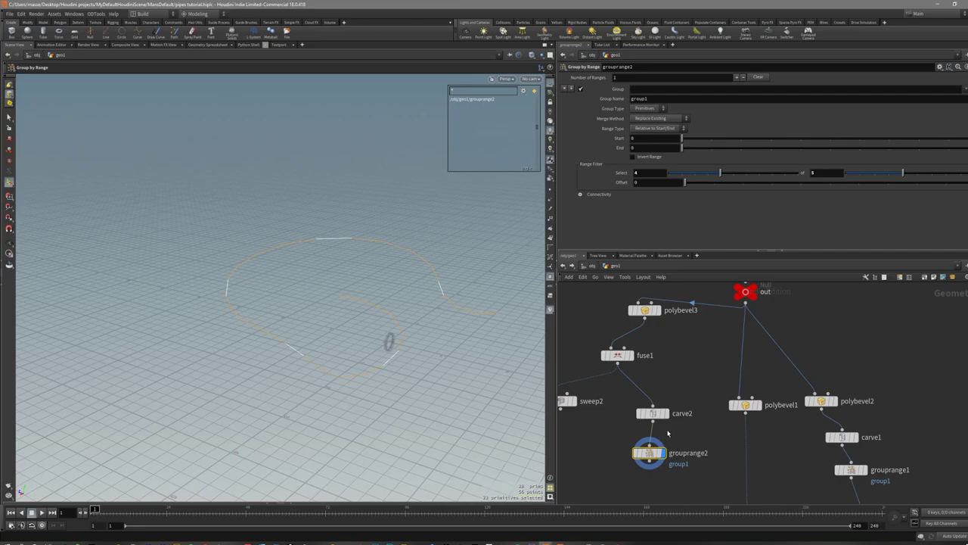
Add a Delete node below grouprange2 and display it.
middle_click_drag(663, 471, 682, 403)
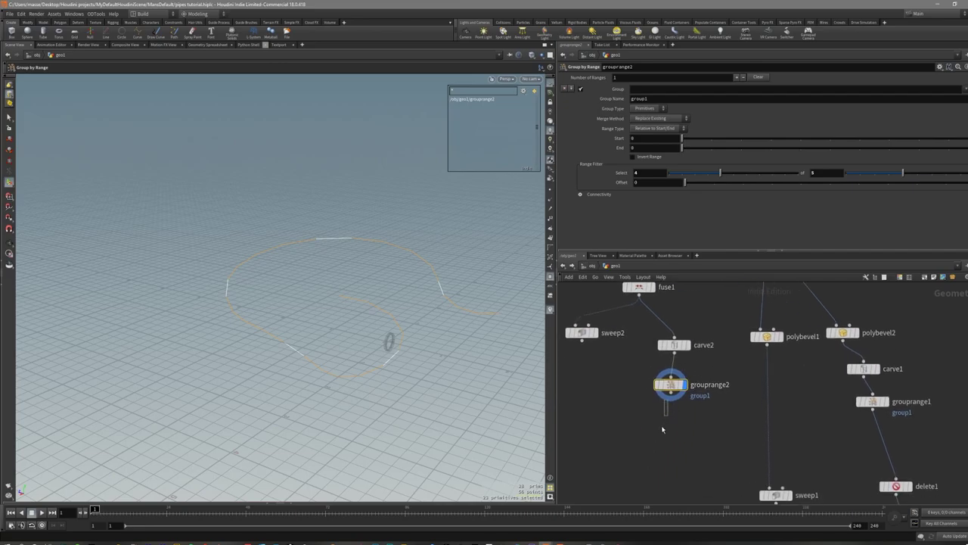
left_click(670, 394)
key("Tab")
type("del")
key("Return")
left_click(661, 432)
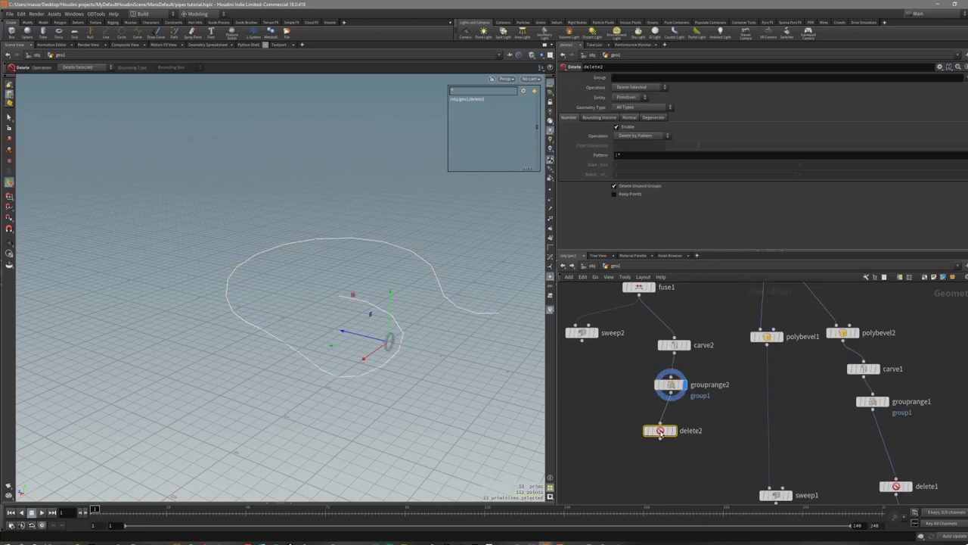
left_click(674, 431)
Set the group of delete2 to group1 so only the ungrouped segments are kept.
left_click(966, 78)
left_click(938, 96)
left_click_drag(327, 270, 296, 282, "alt")
left_click_drag(298, 337, 331, 358, "alt")
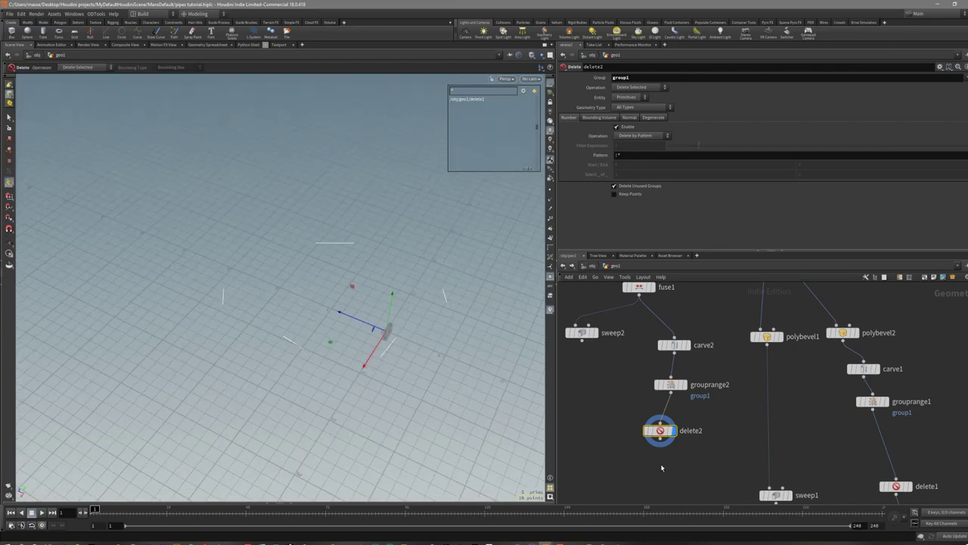
Add a PolyFrame node below delete2 and display it.
middle_click_drag(661, 467, 655, 426)
key("Tab")
type("polyfr")
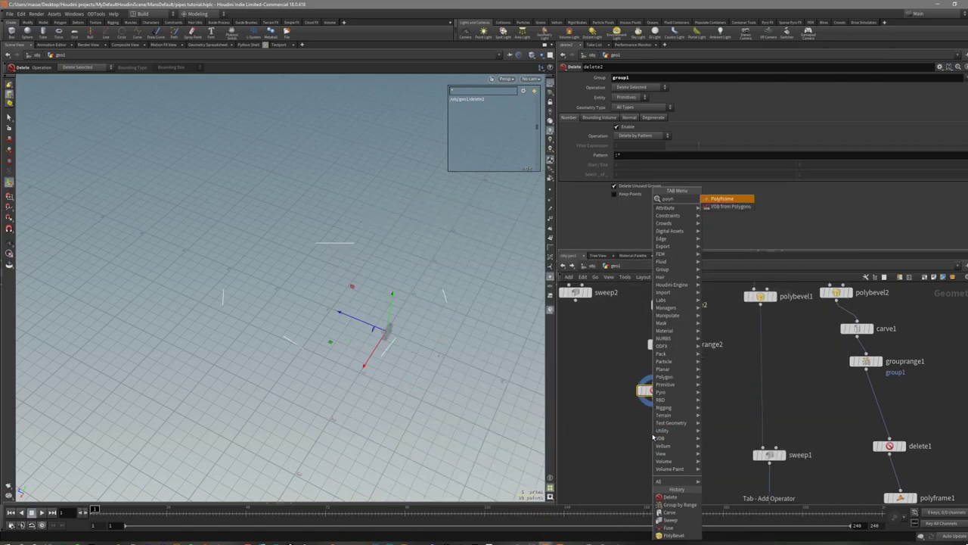
key("Return")
left_click(654, 437)
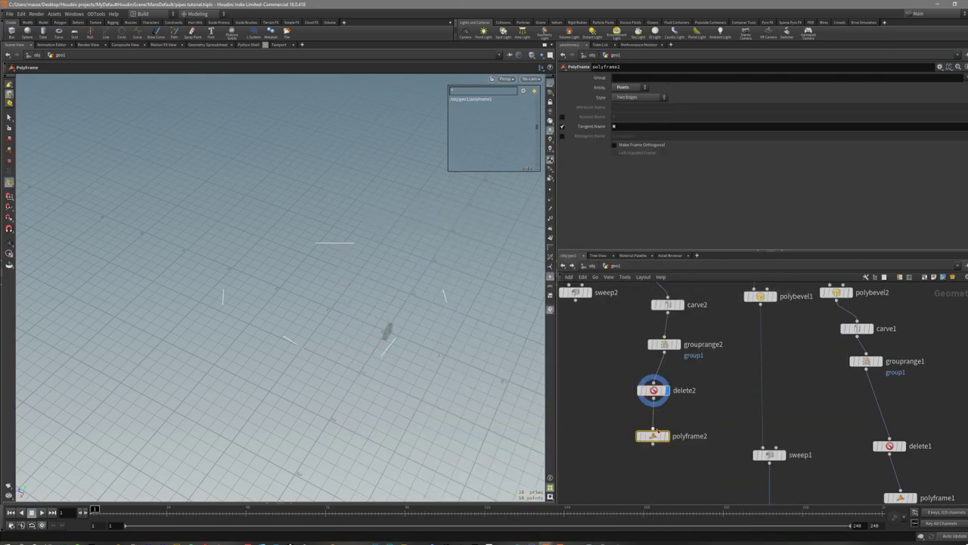
left_click(666, 436)
Move polyframe2 far down the network, to just below the level of the merge1 node.
scroll(774, 420, "down", 1)
middle_click_drag(828, 479, 785, 448)
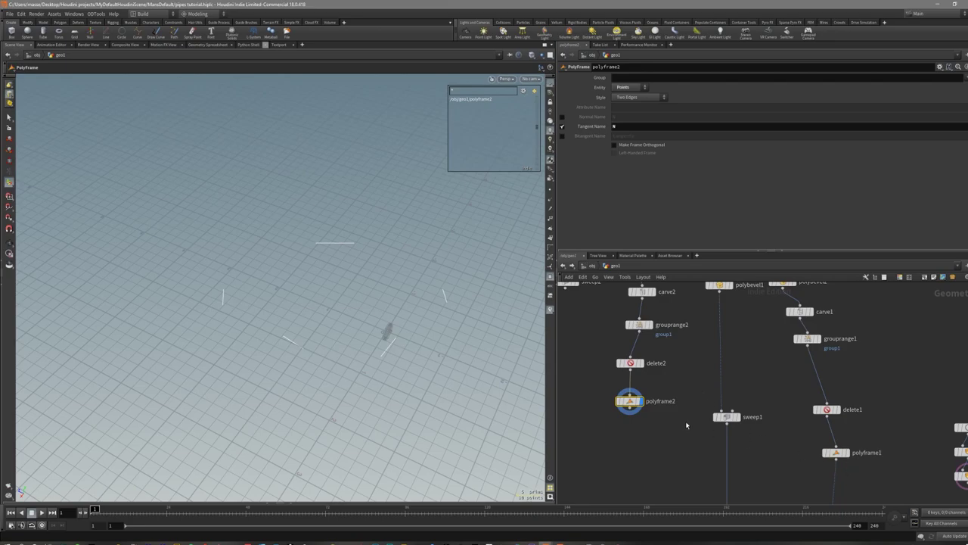
scroll(675, 461, "down", 1)
scroll(711, 459, "down", 2)
middle_click_drag(675, 461, 711, 376)
scroll(711, 376, "down", 2)
left_click_drag(702, 353, 705, 474)
scroll(761, 473, "up", 3)
middle_click_drag(761, 473, 761, 415)
middle_click_drag(691, 374, 722, 448)
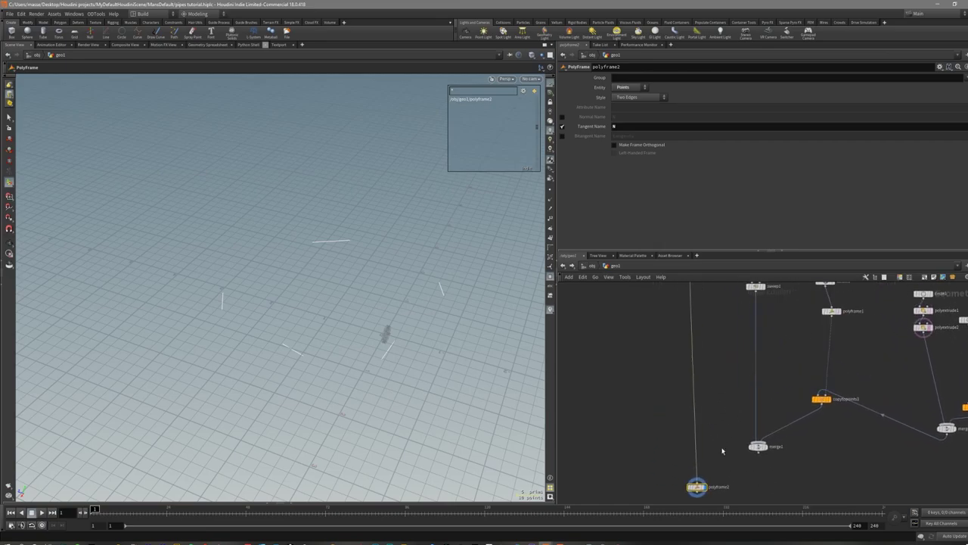
Move sweep2 far down the network so it sits beside polyframe2.
scroll(721, 447, "down", 2)
left_click_drag(677, 320, 673, 359)
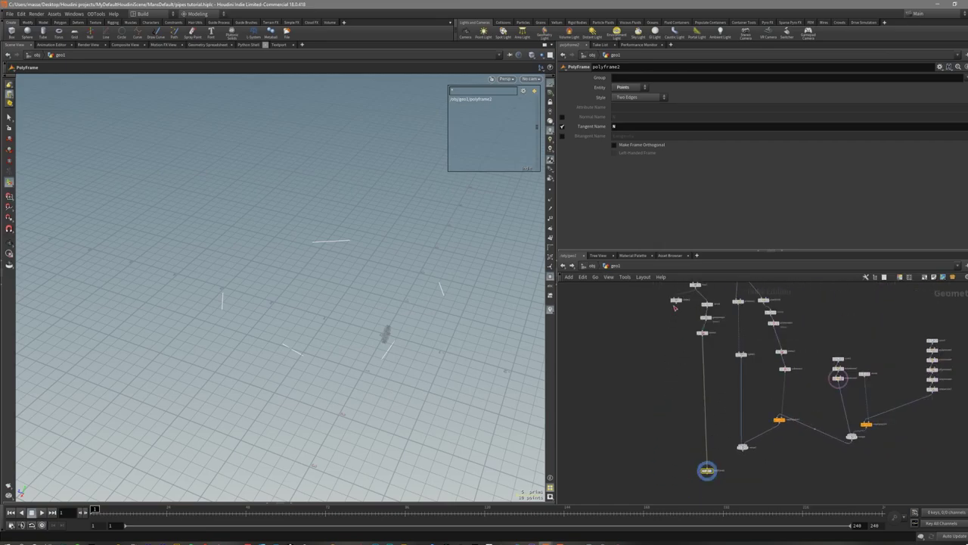
left_click_drag(677, 302, 673, 476)
middle_click_drag(707, 494, 690, 432)
scroll(691, 432, "up", 3)
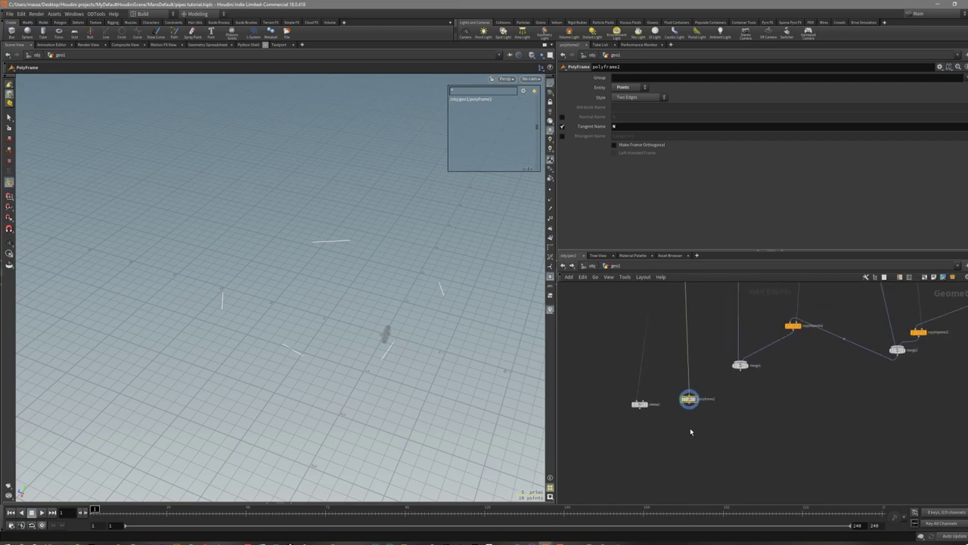
Add a Copy to Points node below polyframe2.
key("Tab")
type("copyto")
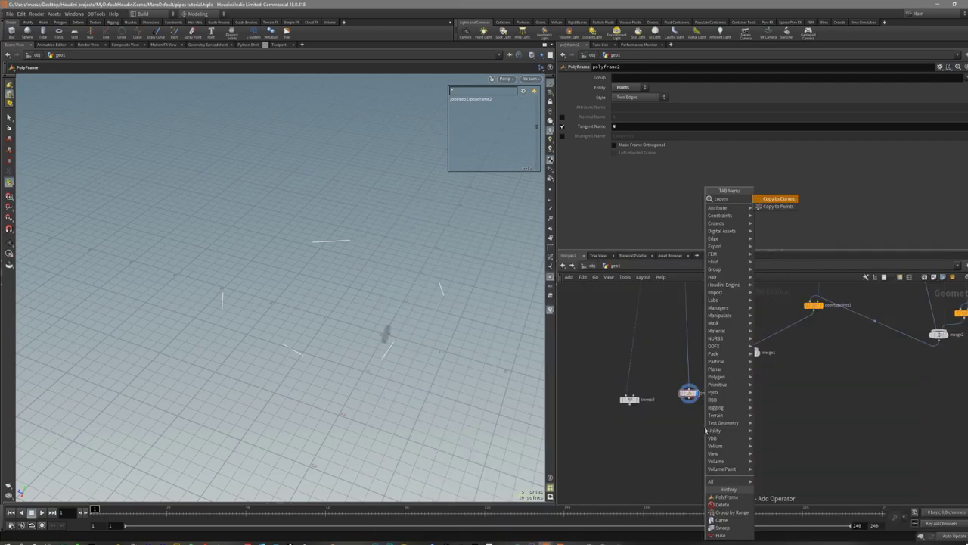
key("Down")
key("Return")
left_click(687, 435)
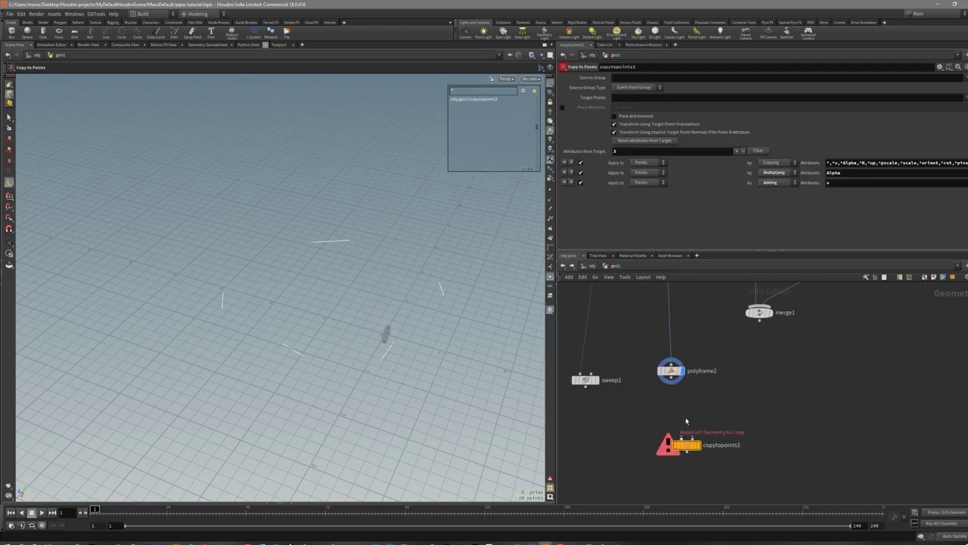
Copy the merge2 flange onto the polyframe2 points by wiring both nodes into copytopoints3, and display it.
scroll(805, 415, "down", 3)
middle_click_drag(805, 416, 655, 430)
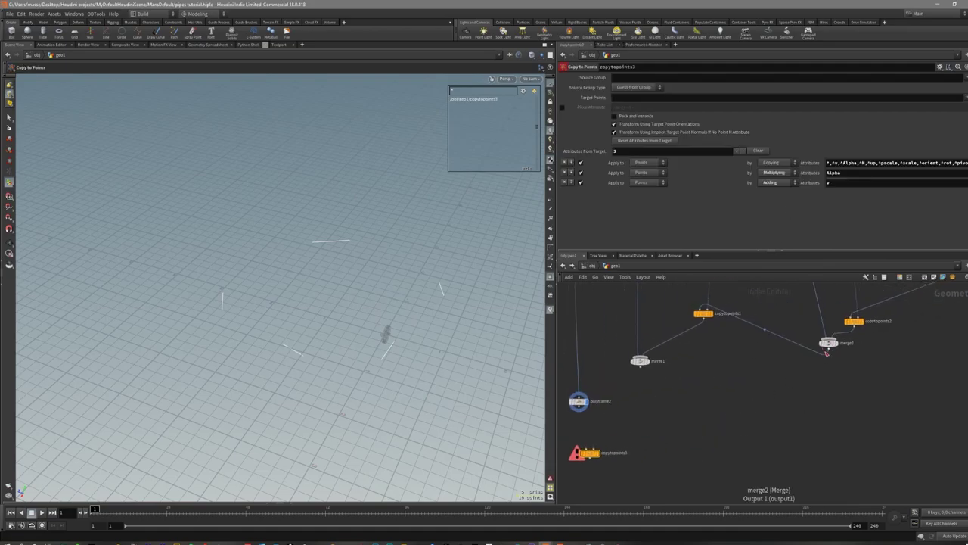
middle_click_drag(774, 389, 815, 380)
left_click_drag(863, 345, 625, 445)
left_click(637, 444)
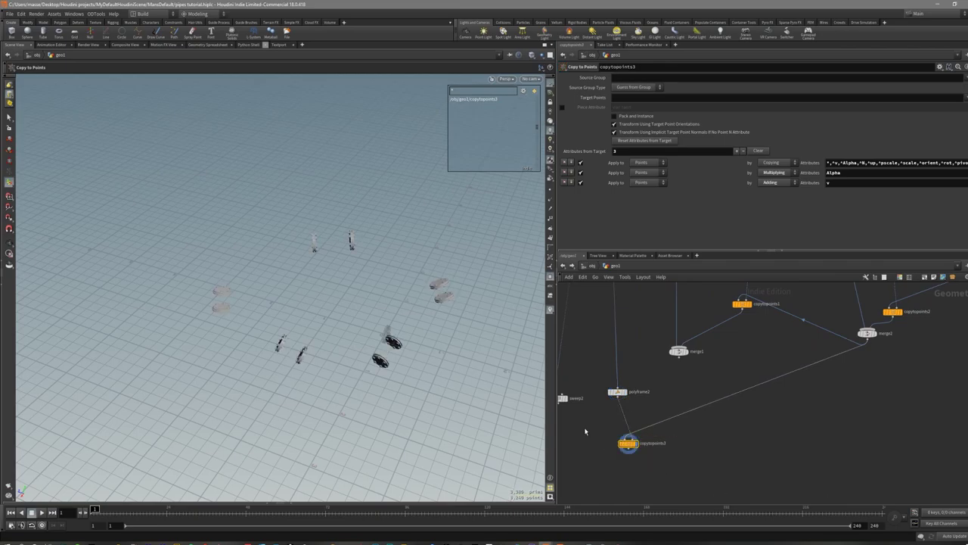
middle_click_drag(584, 429, 632, 432)
left_click(605, 402)
left_click(675, 448, "shift")
left_click_drag(675, 451, 629, 476, "alt")
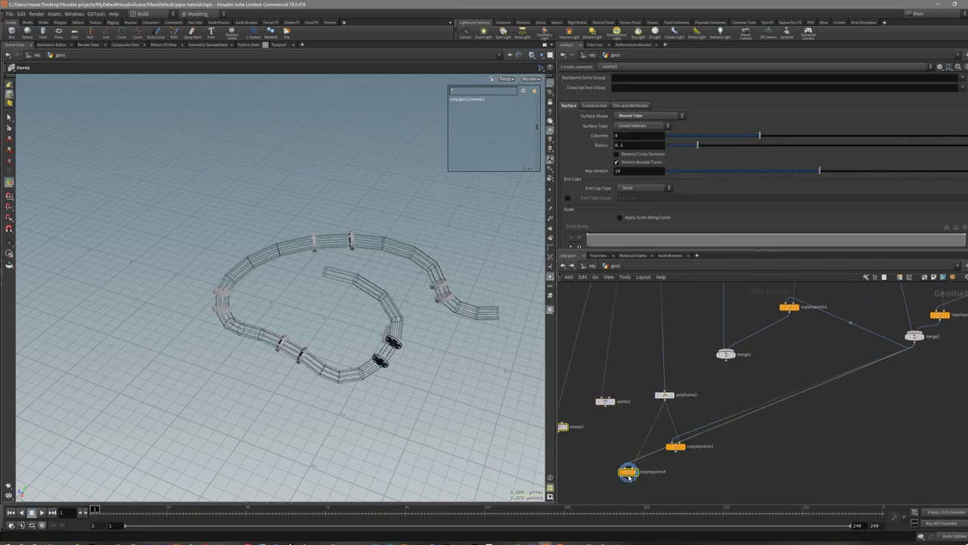
key("ctrl+z")
Combine sweep2 and copytopoints3 in a new Merge node and display the pipe with its flanges.
left_click(702, 486)
left_click(607, 401)
left_click_drag(708, 475, 677, 448, "shift")
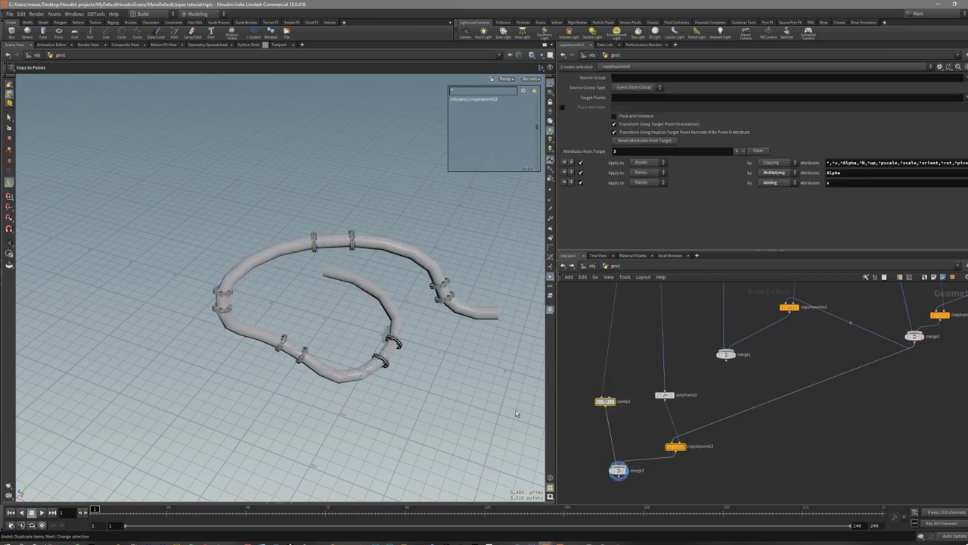
left_click_drag(517, 413, 325, 299, "alt")
left_click_drag(652, 483, 604, 452)
mouse_move(412, 337)
left_mouse_down("alt")
mouse_move(430, 358)
mouse_move(436, 348)
mouse_move(433, 368)
left_mouse_up("alt")
key("shift+w")
scroll(435, 353, "up", 3)
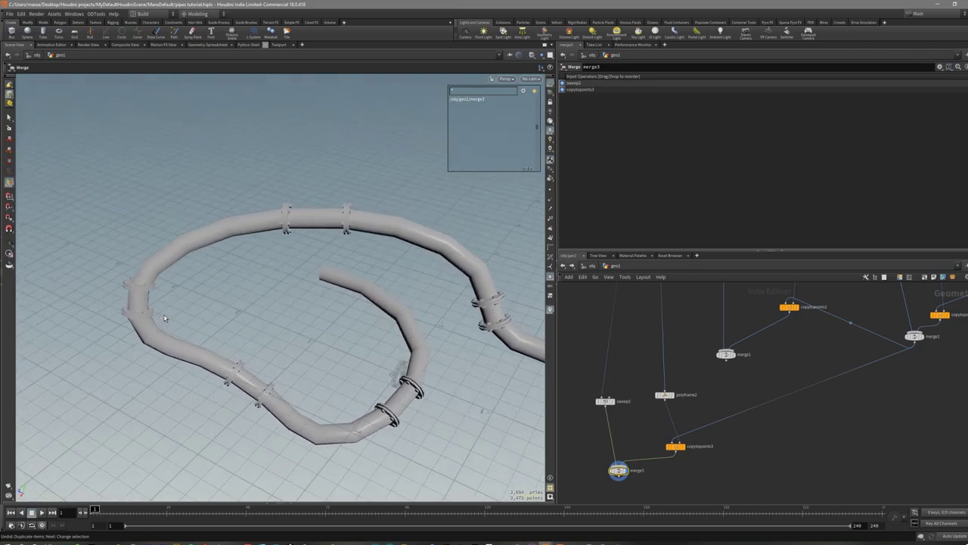
left_click_drag(328, 269, 345, 249, "alt")
key("shift+w")
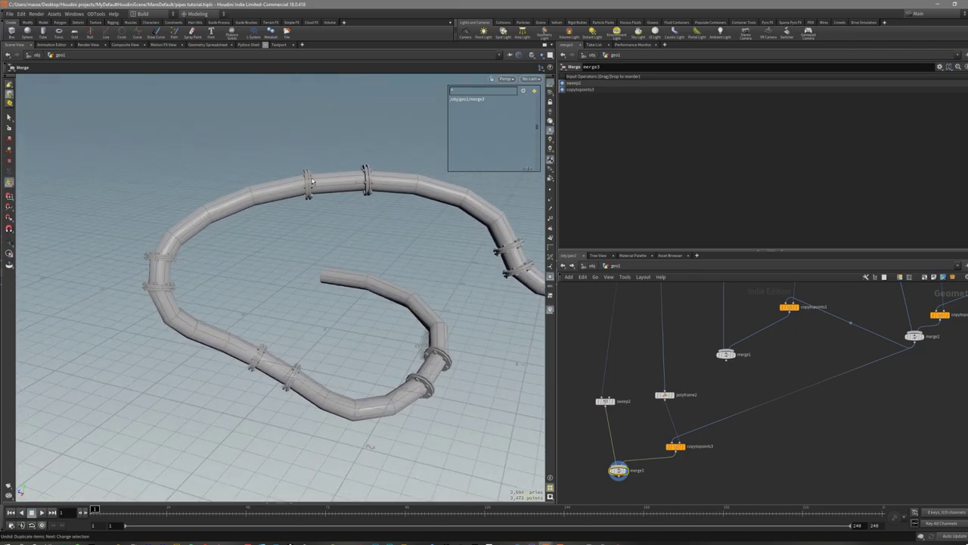
left_click_drag(431, 368, 409, 378, "alt")
Set the fillet Divisions of polybevel3 to 7 to smooth the pipe's bends.
scroll(636, 333, "down", 3)
middle_click_drag(637, 333, 601, 463)
scroll(600, 448, "down", 2)
scroll(647, 329, "up", 6)
middle_click_drag(571, 383, 675, 356)
scroll(676, 356, "up", 2)
left_click(654, 366)
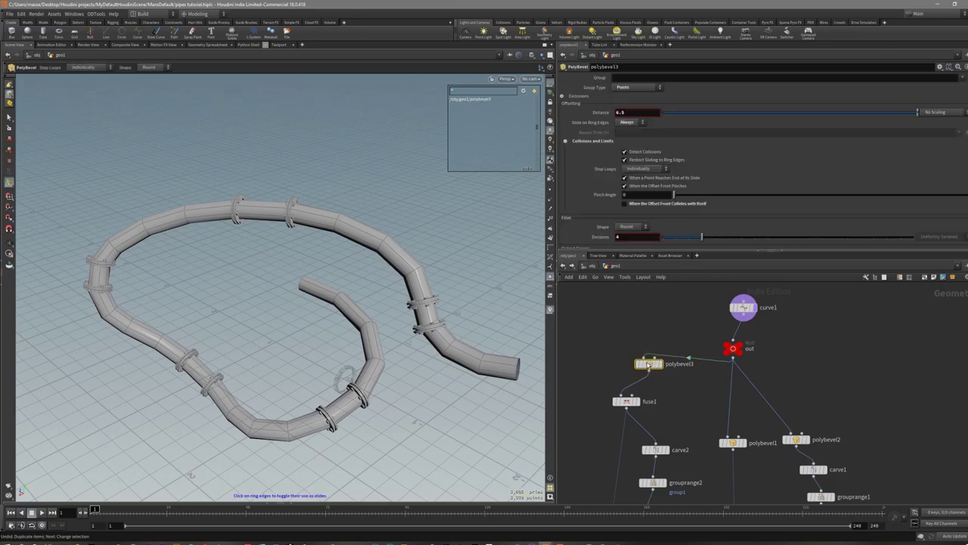
left_click_drag(701, 237, 748, 237)
mouse_move(387, 254)
left_mouse_down("alt")
mouse_move(399, 320)
mouse_move(389, 243)
mouse_move(407, 313)
left_mouse_up("alt")
key("shift+w")
key("shift+w")
left_click_drag(333, 240, 370, 218, "alt")
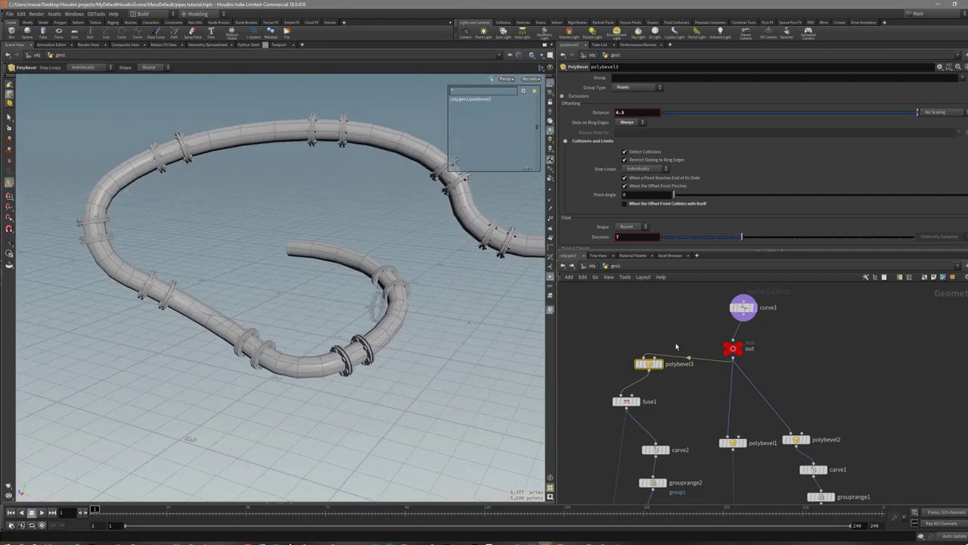
Try different range filter values on grouprange2 to vary the flange spacing.
middle_click_drag(672, 410, 667, 389)
middle_click_drag(687, 442, 695, 403)
left_click(662, 413)
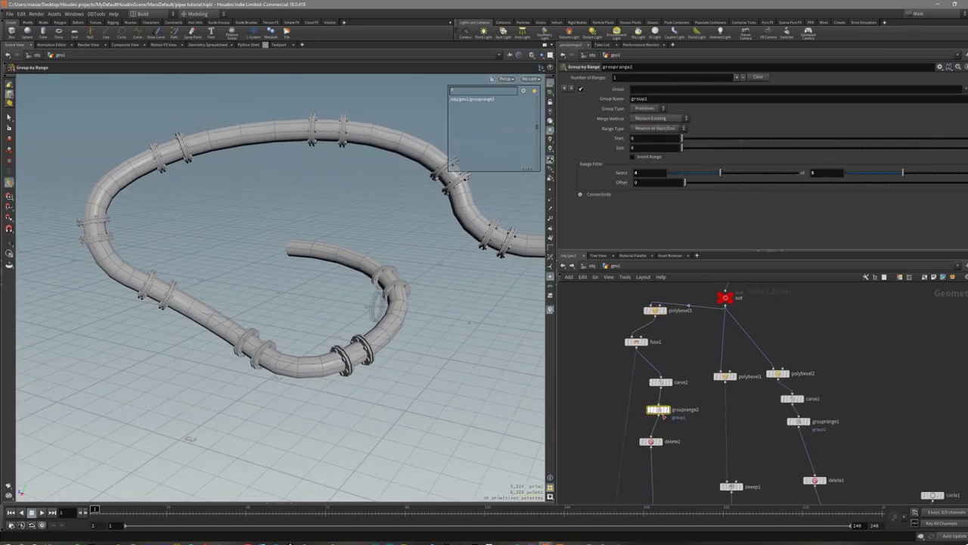
left_click_drag(744, 174, 722, 174)
mouse_move(891, 174)
left_mouse_down()
mouse_move(876, 175)
mouse_move(924, 170)
mouse_move(890, 173)
mouse_move(903, 173)
left_mouse_up()
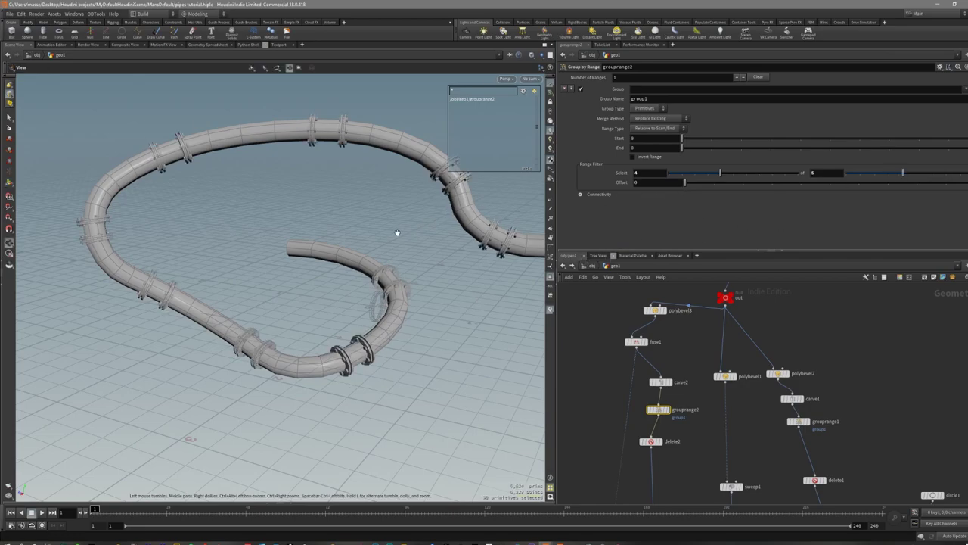
Display delete2 and view the segments it keeps.
left_click(652, 441)
left_click(661, 441)
left_click_drag(357, 195, 332, 154, "alt")
left_click_drag(145, 268, 205, 278, "alt")
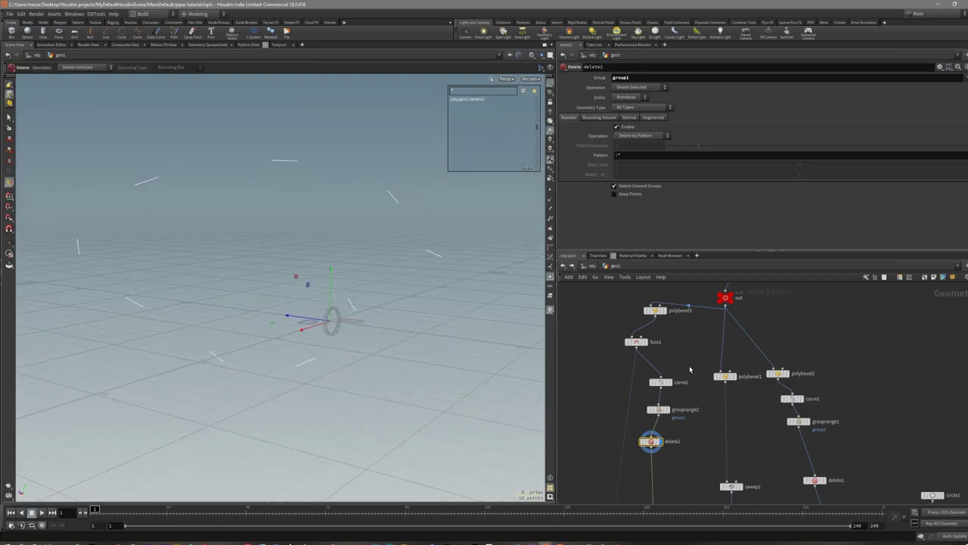
Display grouprange2 and try other range filter values while viewing the grouped segments.
left_click(668, 409)
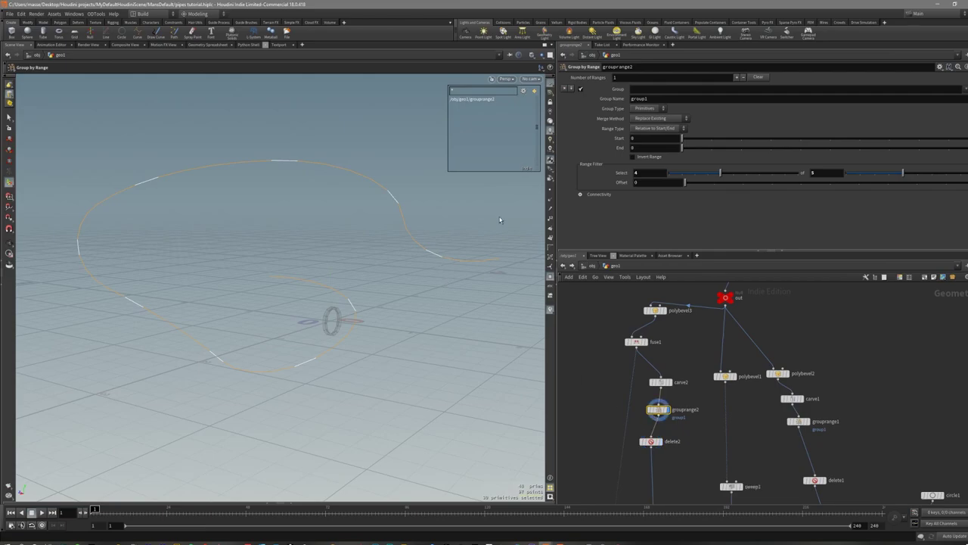
mouse_move(720, 174)
left_mouse_down()
mouse_move(732, 172)
mouse_move(723, 174)
left_mouse_up()
mouse_move(910, 173)
left_mouse_down()
mouse_move(948, 174)
mouse_move(904, 179)
left_mouse_up()
left_click_drag(425, 298, 433, 318, "alt")
scroll(701, 435, "down", 3)
middle_click_drag(701, 434, 713, 357)
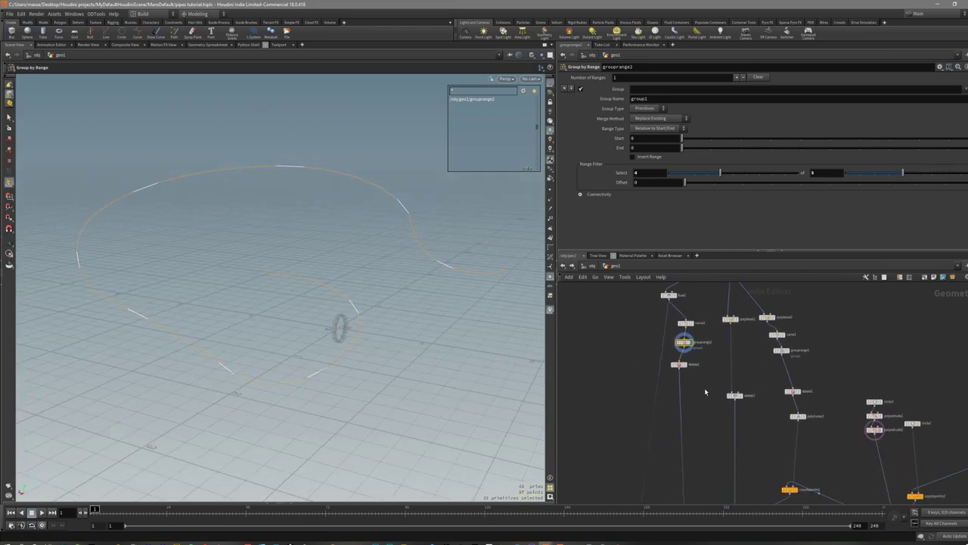
Display delete2 and copytopoints3 in turn to compare the kept segments with the copied flanges.
left_click(684, 365)
scroll(705, 408, "down", 2)
middle_click_drag(705, 429, 684, 363)
scroll(674, 450, "down", 2)
middle_click_drag(672, 459, 679, 396)
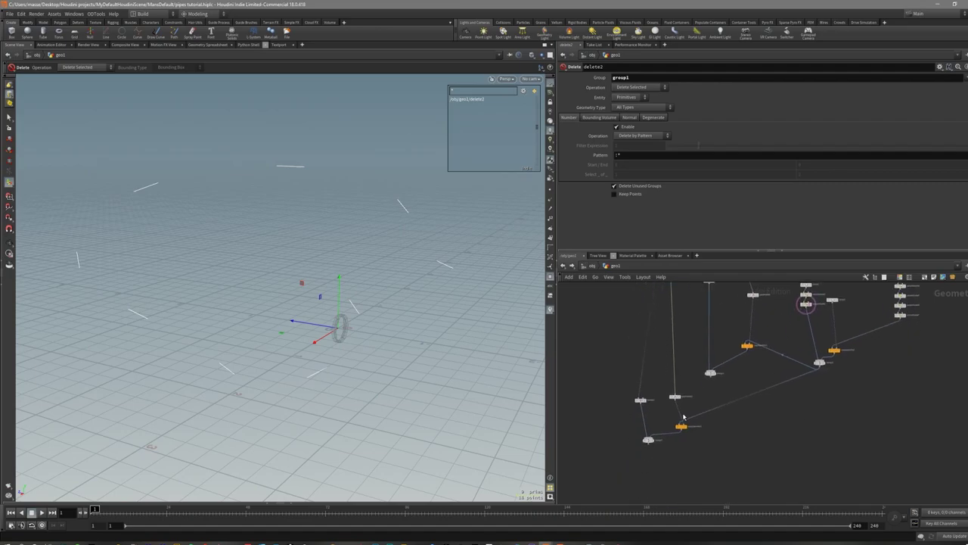
scroll(678, 396, "up", 2)
left_click(674, 413)
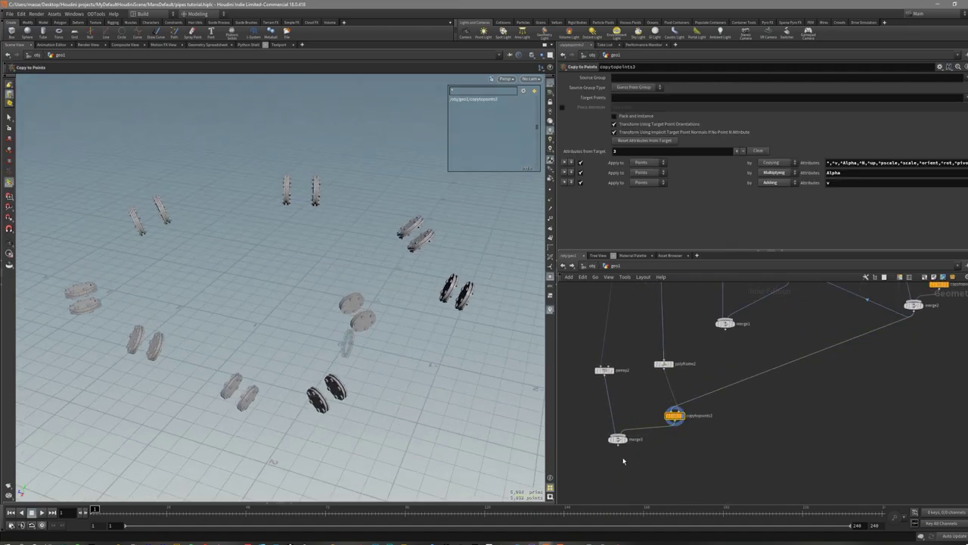
Display merge3 and examine the complete pipe with its flanges.
left_click(617, 439)
left_click_drag(400, 308, 403, 353, "alt")
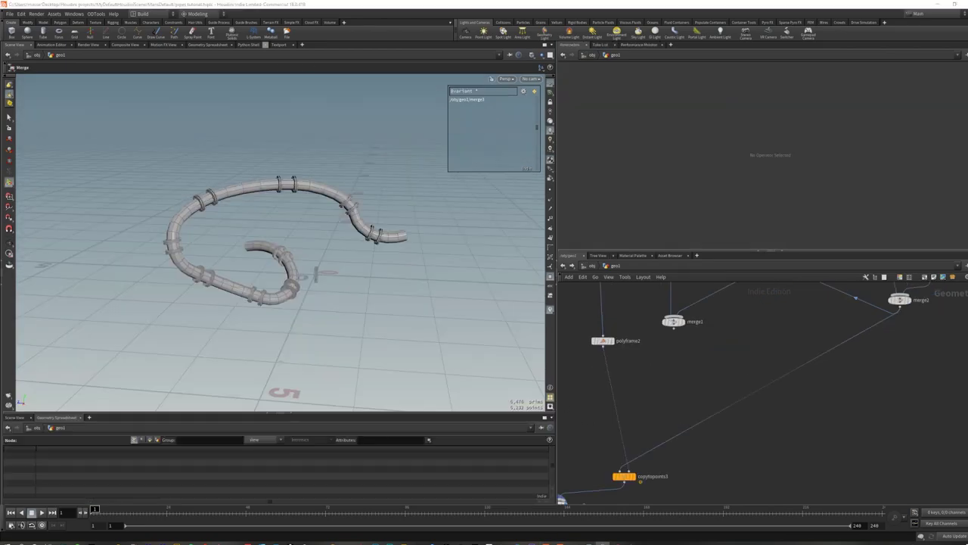
mouse_move(324, 297)
left_mouse_down("alt")
mouse_move(309, 322)
mouse_move(271, 319)
mouse_move(285, 307)
mouse_move(280, 318)
left_mouse_up("alt")
key("shift+w")
scroll(285, 307, "up", 3)
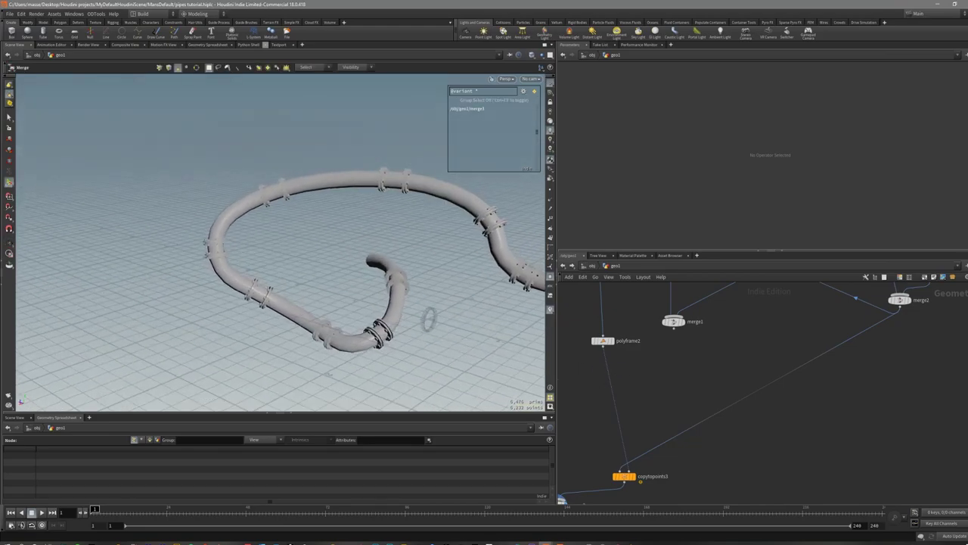
Insert an Attribute Create node between polyframe2 and copytopoints3.
left_click(612, 341)
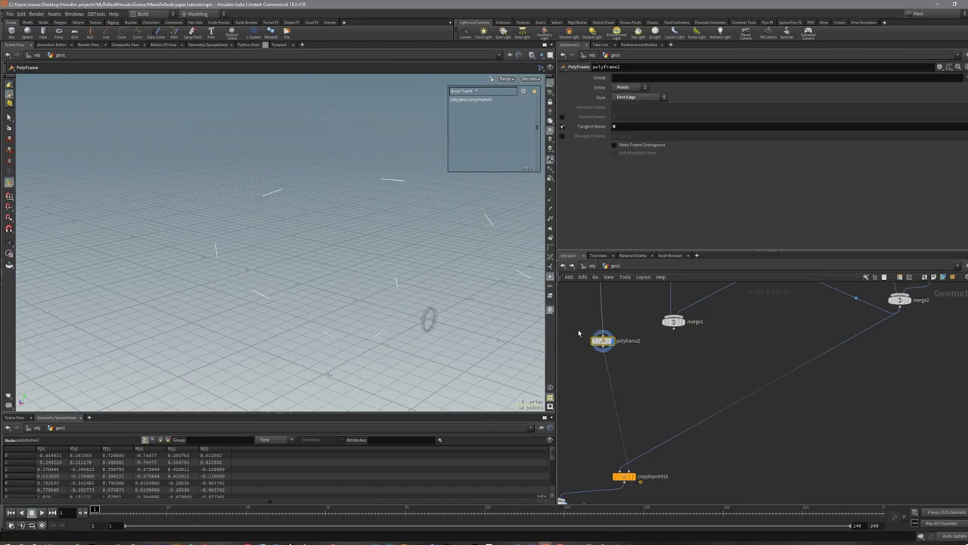
scroll(654, 381, "down", 2)
key("Tab")
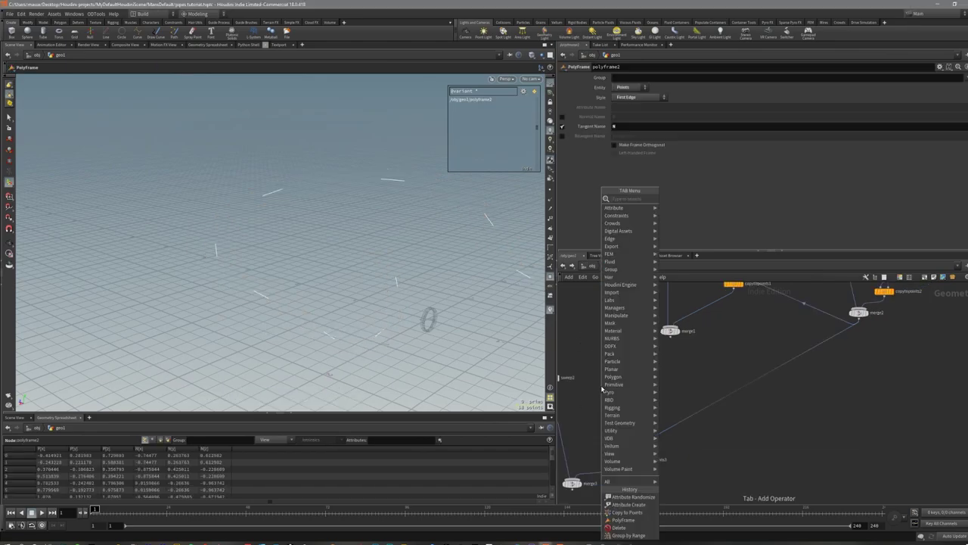
type("attrand")
key("Return")
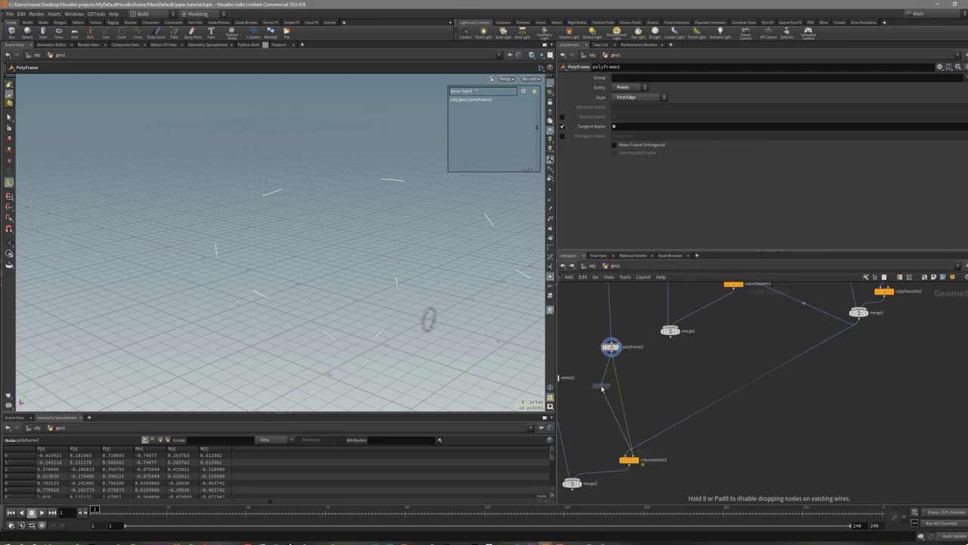
left_click(612, 381)
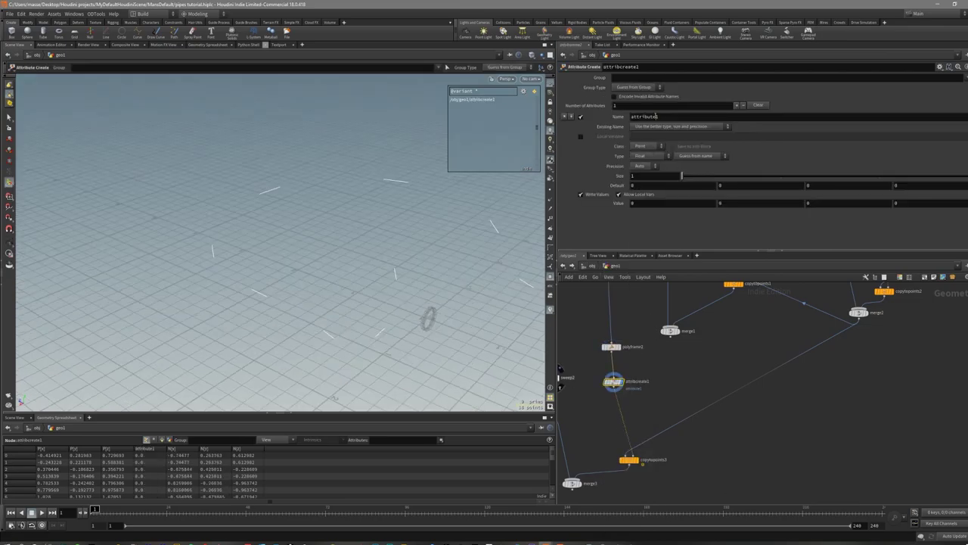
Name the new attribute of attribcreate1 "randomize".
double_click(660, 117)
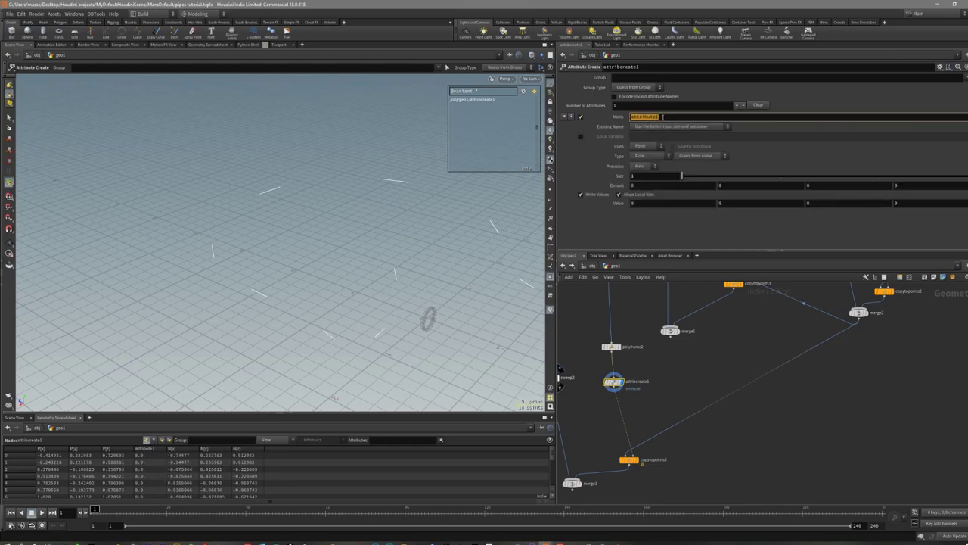
type("r")
type("andomve")
left_click_drag(662, 117, 594, 122)
type("randomize")
key("Return")
left_click_drag(632, 117, 652, 117)
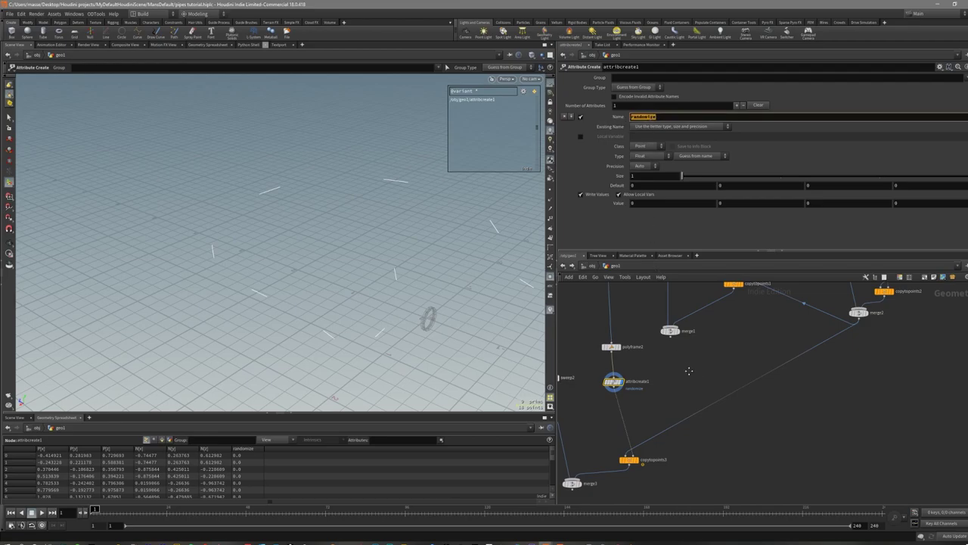
Set the type of the randomize attribute to Integer.
scroll(687, 372, "up", 4)
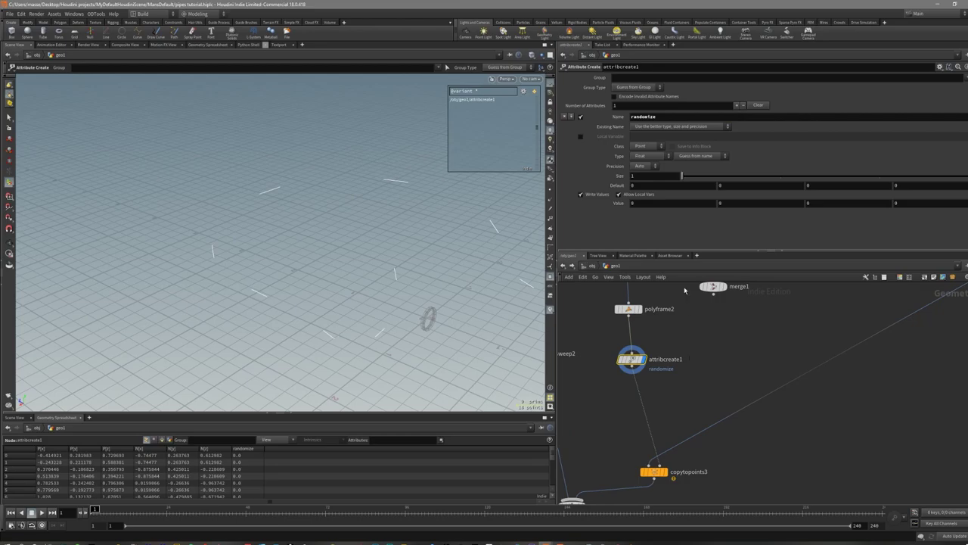
left_click(645, 155)
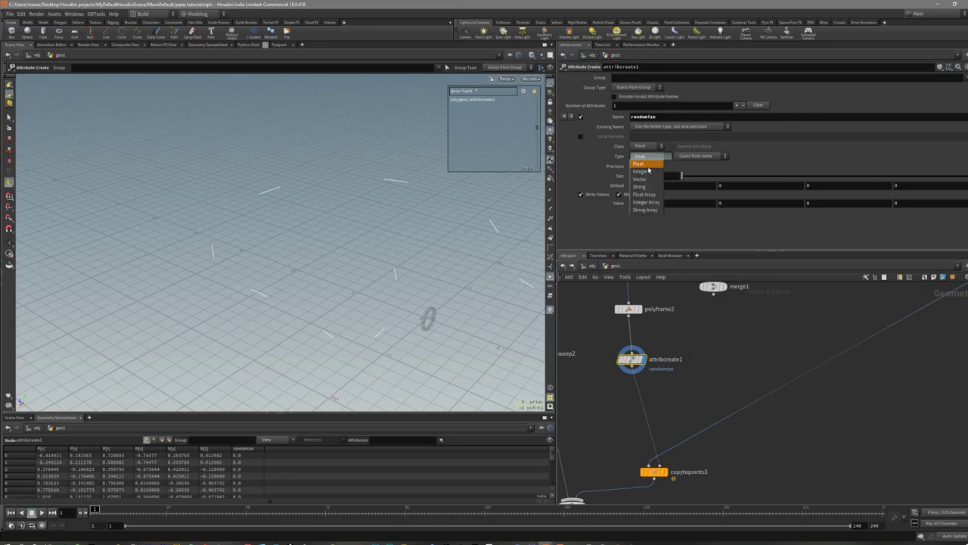
left_click(647, 166)
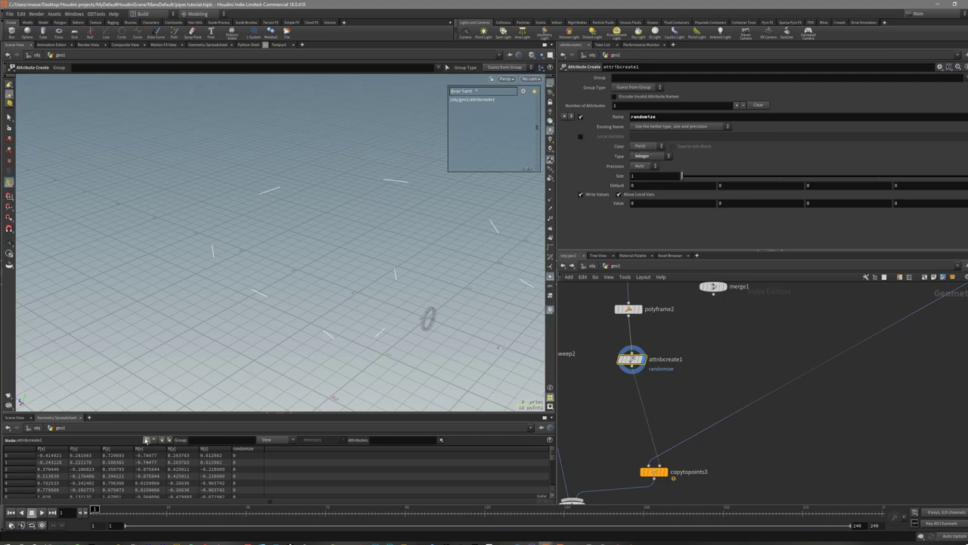
Try a value of 2 for the randomize attribute, check the point data, and set it back to 0.
scroll(246, 476, "down", 3)
scroll(226, 455, "down", 1)
type("2")
key("Return")
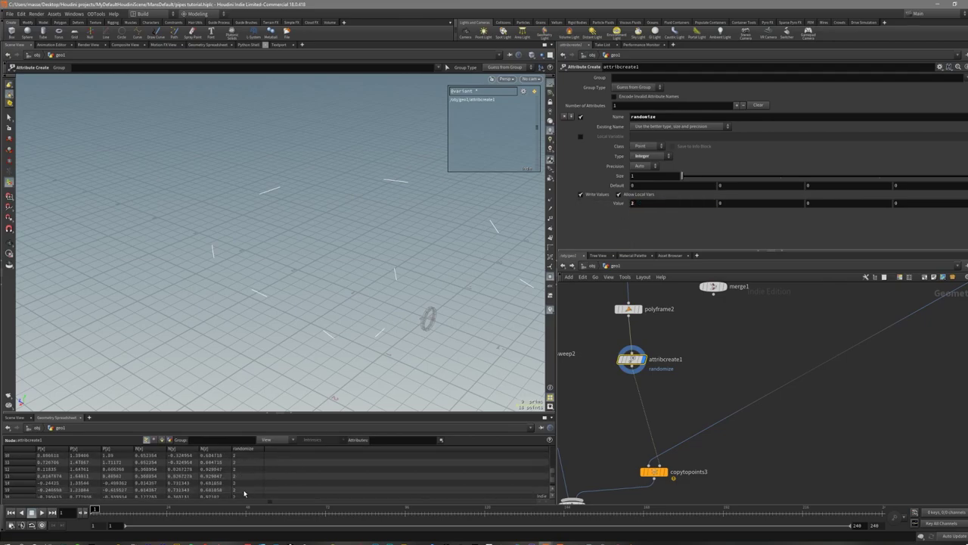
type("0")
key("Return")
scroll(234, 478, "up", 2)
scroll(235, 478, "up", 2)
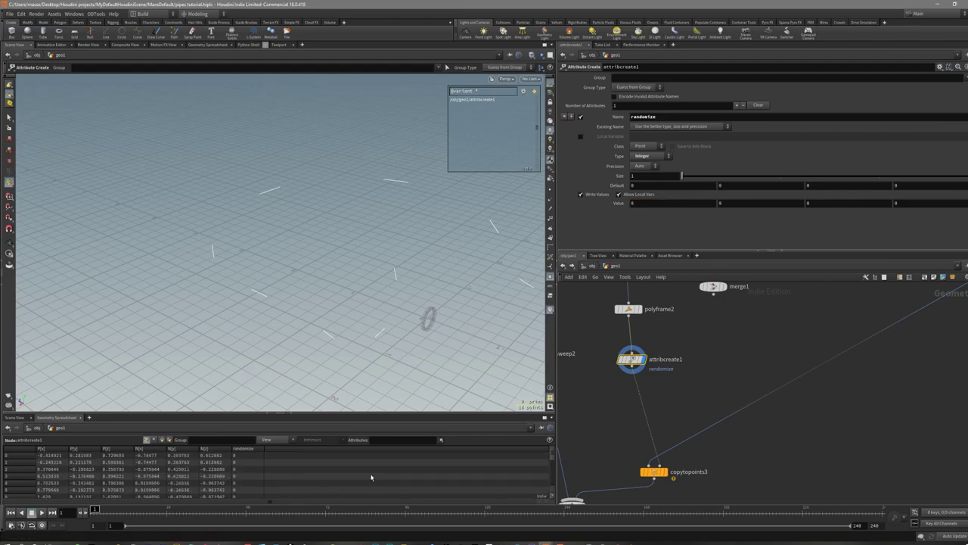
scroll(644, 413, "down", 3)
scroll(643, 413, "down", 1)
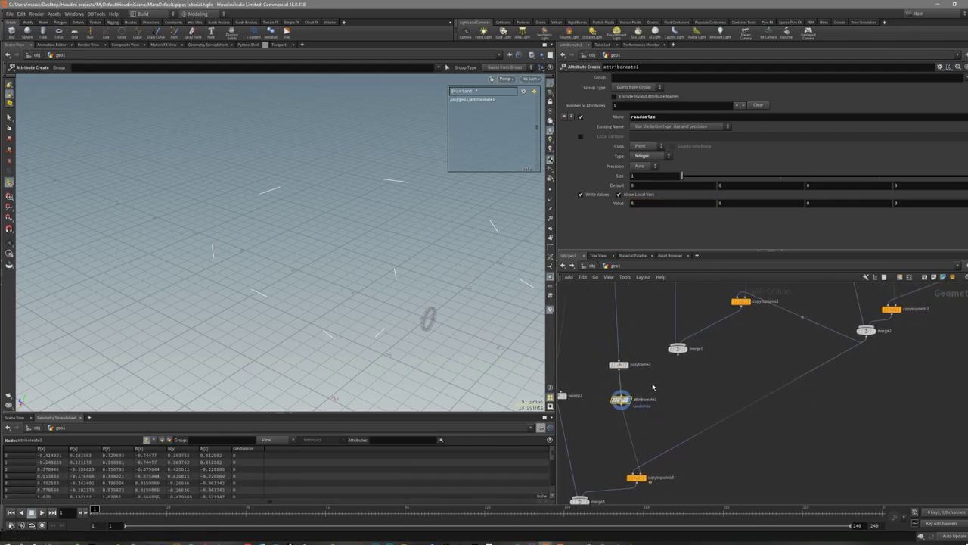
Duplicate attribcreate1 onto the connection between merge2 and copytopoints3.
scroll(655, 401, "down", 2)
middle_click_drag(655, 401, 647, 430)
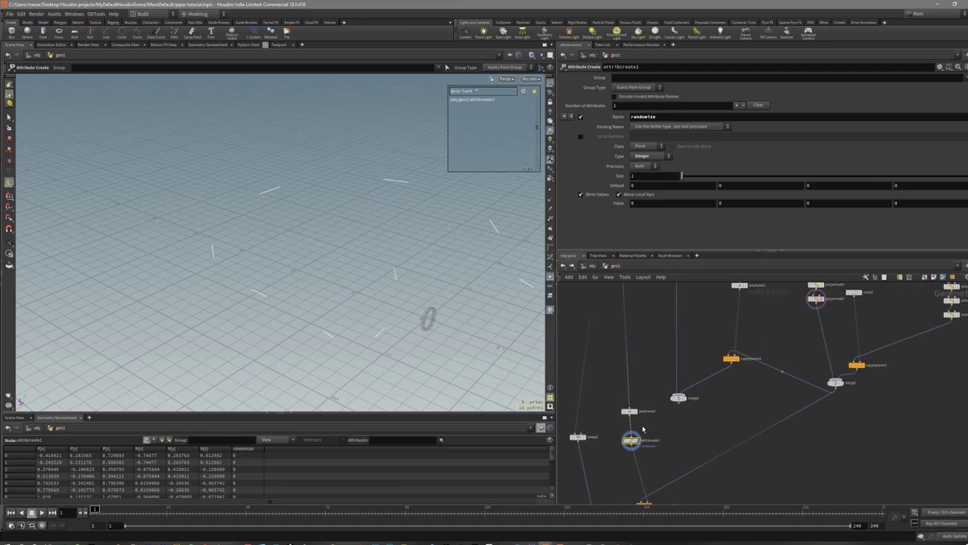
middle_click_drag(420, 354, 404, 341, "alt")
middle_click_drag(713, 428, 669, 396)
left_click(821, 368)
left_click_drag(618, 402, 781, 379, "alt")
middle_click_drag(816, 380, 775, 398)
scroll(779, 385, "up", 3)
left_click(730, 402)
Set the attribute class of attribcreate2 to Primitive and view the flange it applies to.
left_click(792, 355)
left_click_drag(463, 324, 407, 301, "alt")
scroll(407, 301, "up", 3)
left_click_drag(743, 429, 698, 398)
key("r")
middle_click_drag(623, 410, 702, 396)
scroll(694, 398, "down", 2)
left_click(645, 147)
left_click(643, 162)
mouse_move(509, 292)
left_mouse_down("alt")
mouse_move(454, 309)
mouse_move(503, 290)
mouse_move(498, 283)
left_mouse_up("alt")
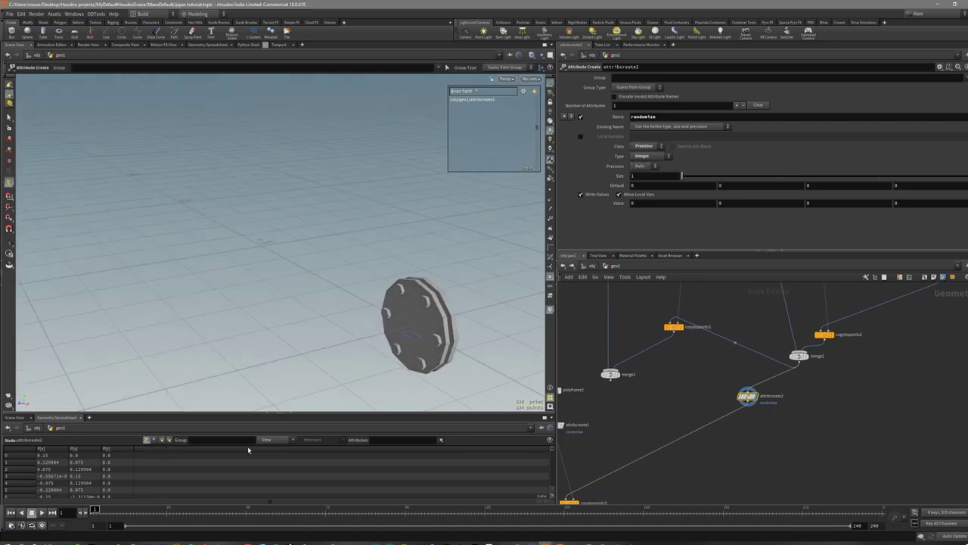
Switch the geometry spreadsheet to primitive attributes to check the randomize values of attribcreate2.
left_click(161, 442)
left_click(169, 441)
left_click(161, 442)
left_click(154, 441)
left_click(146, 440)
left_click(162, 441)
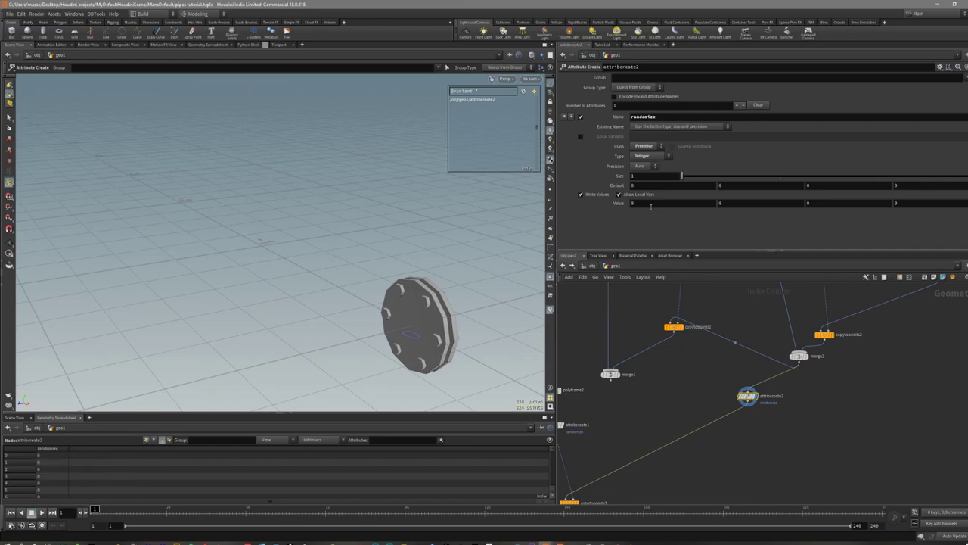
Set the randomize value of attribcreate2 to 1 and check it on the flange primitives.
key("BackSpace")
type("1")
key("Return")
scroll(84, 479, "down", 3)
mouse_move(551, 455)
left_mouse_down()
mouse_move(552, 475)
mouse_move(555, 450)
left_mouse_up()
left_click_drag(446, 344, 393, 321, "alt")
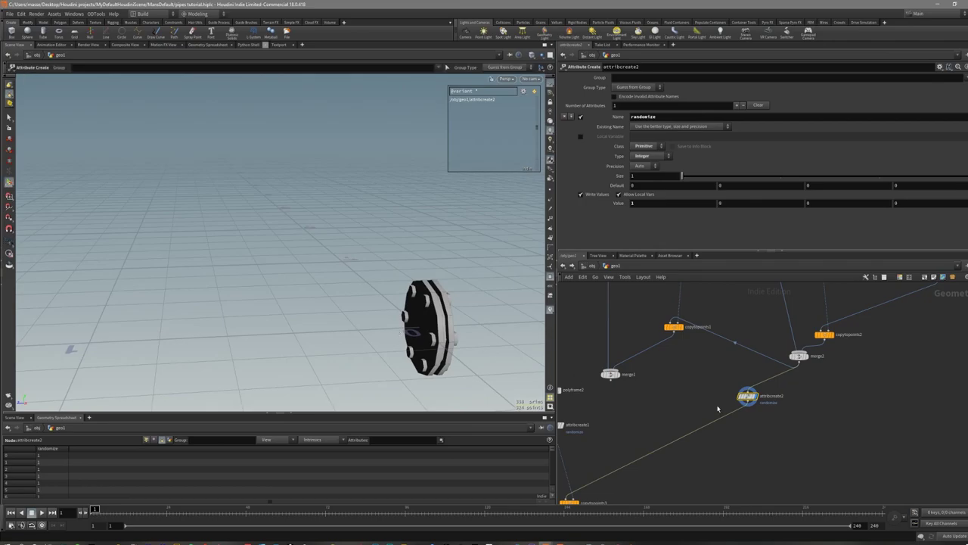
Clear the Piece Attribute of copytopoints3 and switch that option off, then view the copied flanges.
scroll(698, 471, "down", 3)
middle_click_drag(699, 480, 722, 447)
left_click(632, 455)
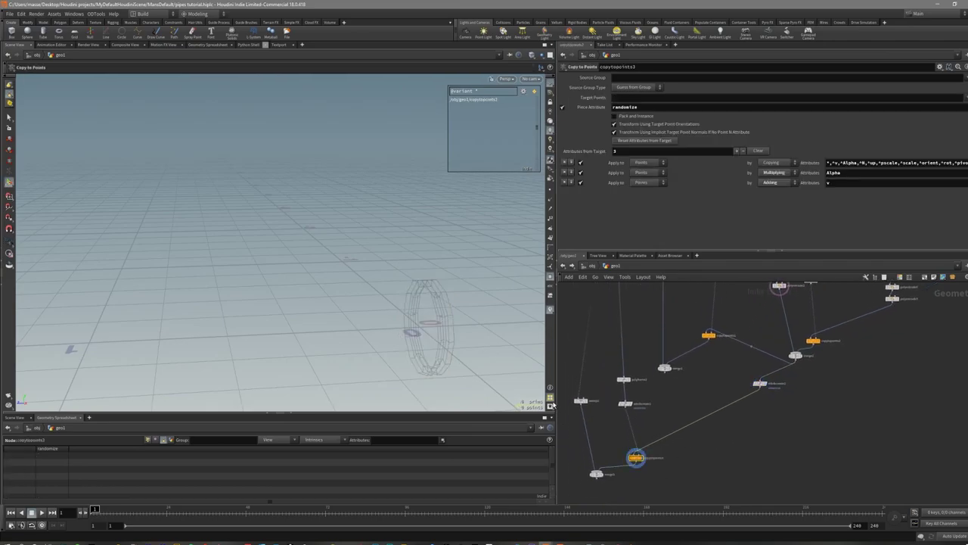
left_click(639, 107)
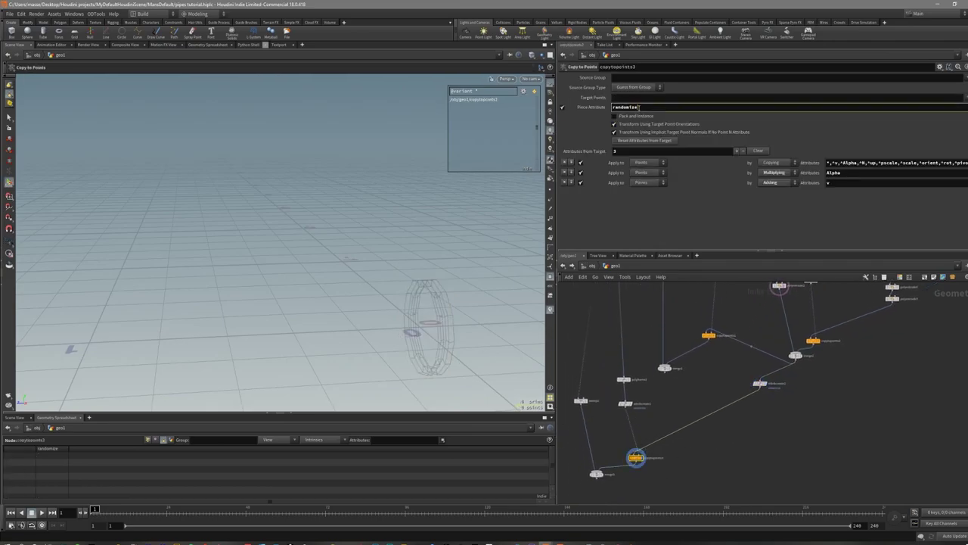
double_click(646, 107)
key("BackSpace")
key("Return")
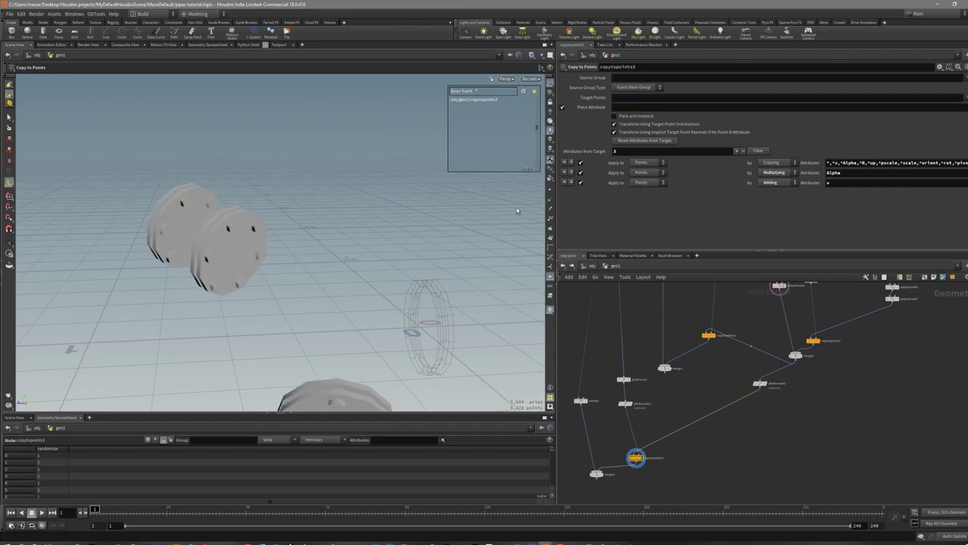
left_click(562, 108)
left_click(562, 109)
left_click(562, 109)
scroll(637, 446, "up", 4)
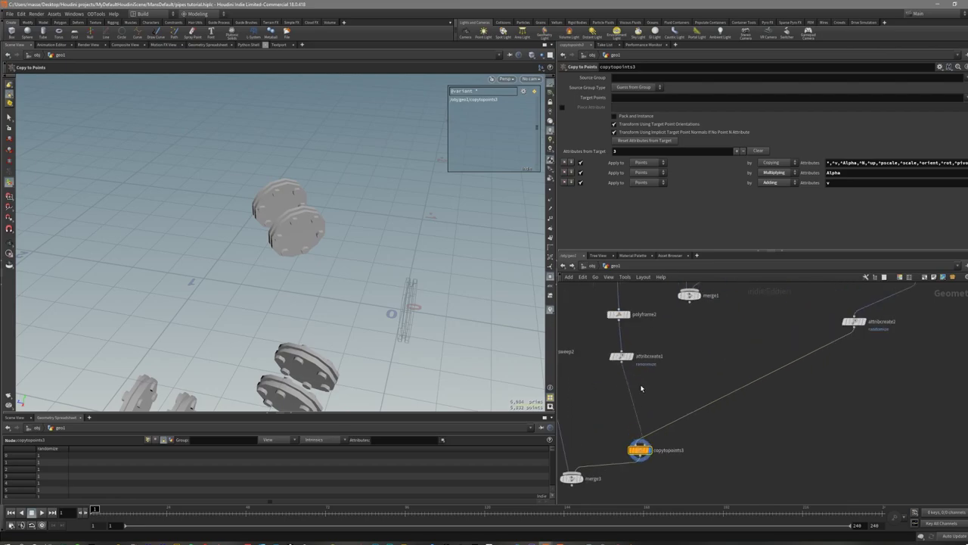
Insert an Attribute Randomize node between attribcreate1 and copytopoints3 and view all the copied flanges.
left_click(630, 356)
left_click(649, 450)
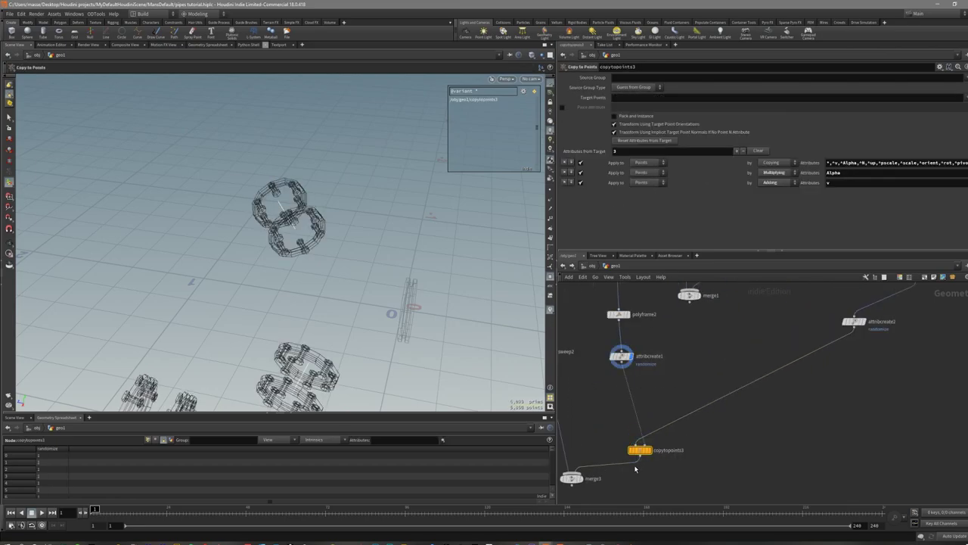
middle_click_drag(654, 382, 671, 376)
key("Tab")
type("attribrandomize")
key("Return")
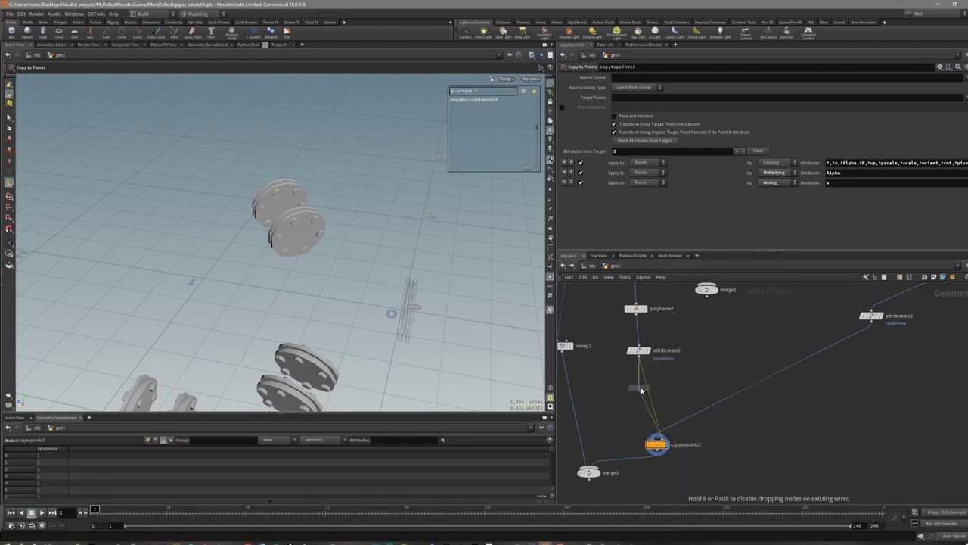
left_click(641, 389)
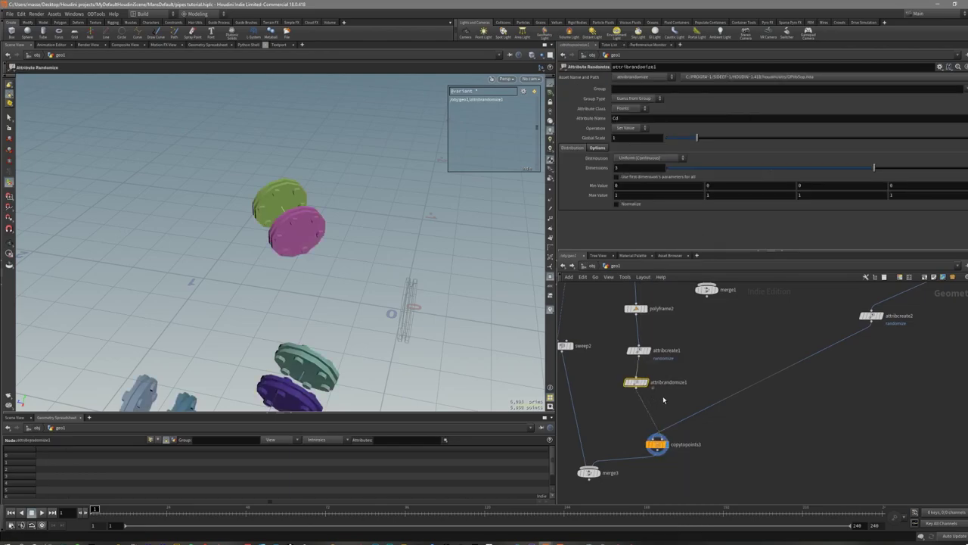
left_click(647, 382)
left_click_drag(637, 383, 648, 393)
left_click_drag(684, 434, 649, 464)
key("r")
scroll(416, 344, "down", 5)
left_click_drag(229, 350, 392, 325, "alt")
Copy the attribute name randomize from attribcreate1 into the Attribute Name of attribrandomize1.
left_click(643, 392)
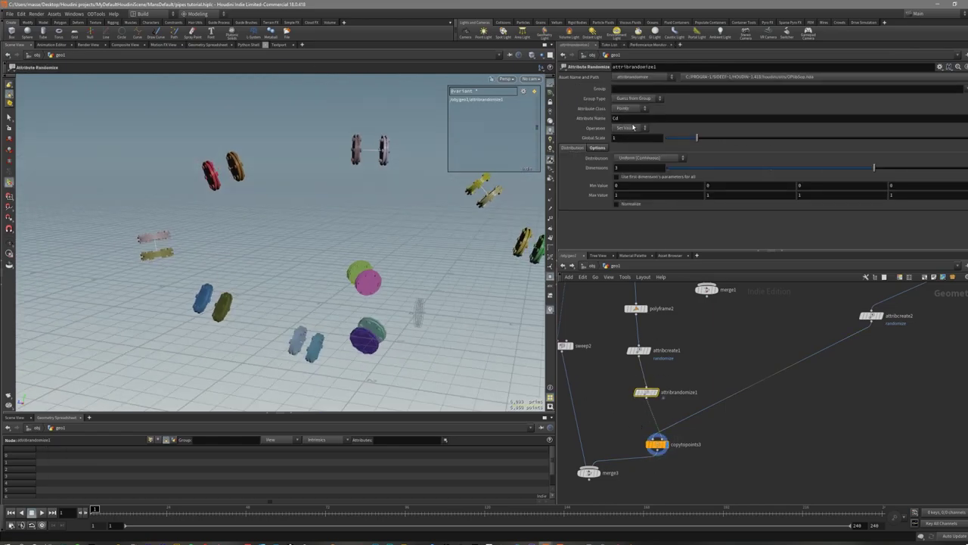
double_click(625, 118)
left_click_drag(424, 261, 393, 265, "alt")
left_click_drag(677, 370, 636, 402)
left_click(641, 350)
double_click(649, 116)
key("ctrl+c")
left_click(645, 392)
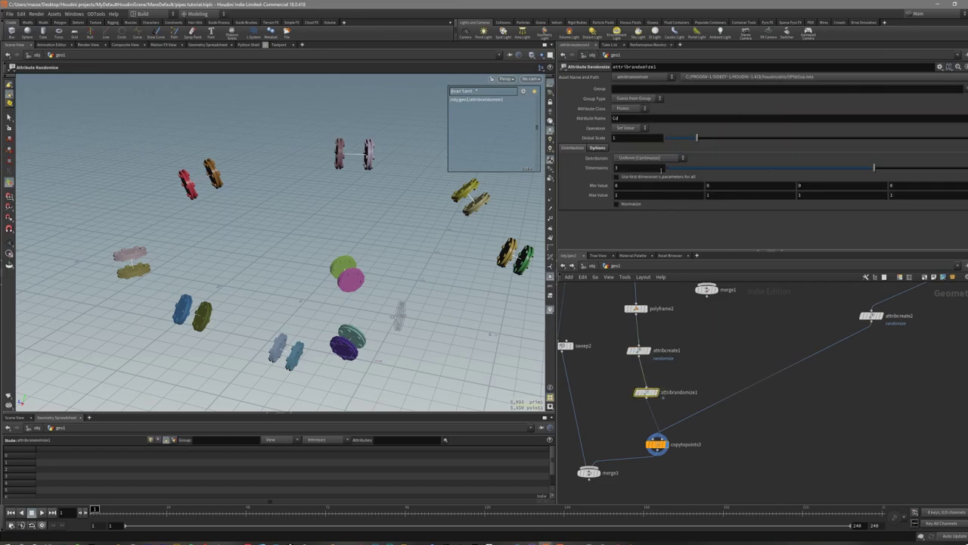
double_click(642, 118)
key("ctrl+v")
key("Return")
left_click_drag(388, 293, 365, 291, "alt")
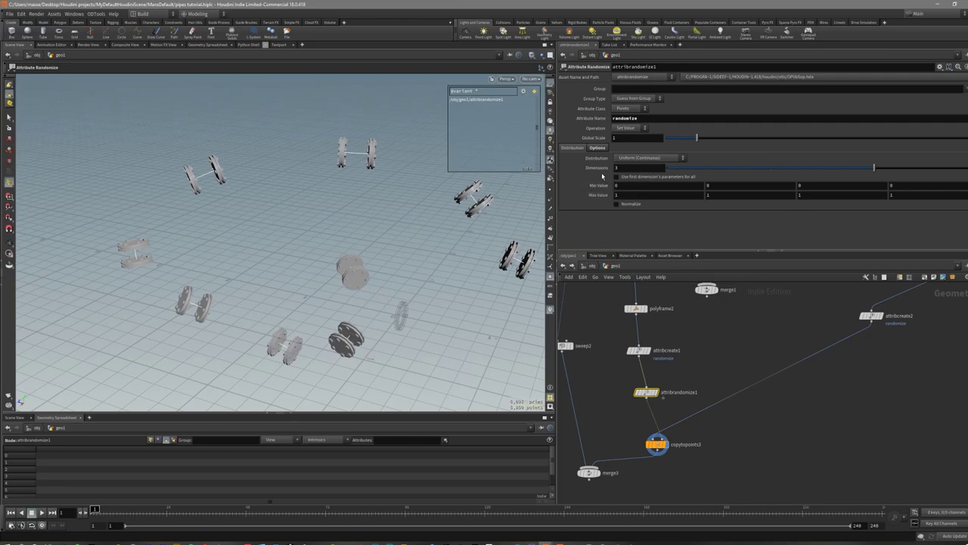
Reduce the Dimensions of attribrandomize1 to 1 and check the flanges around the curve.
left_click_drag(876, 168, 671, 174)
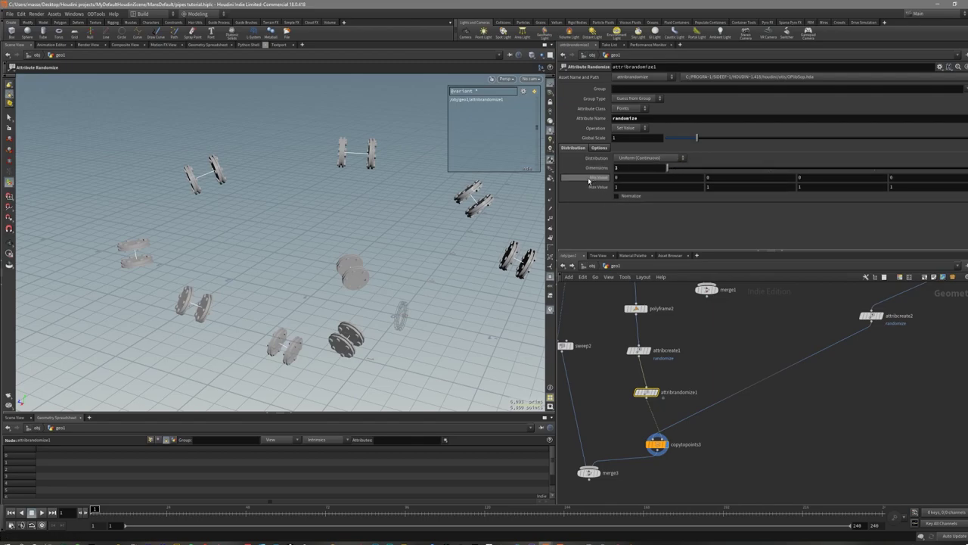
left_click_drag(417, 255, 468, 261, "alt")
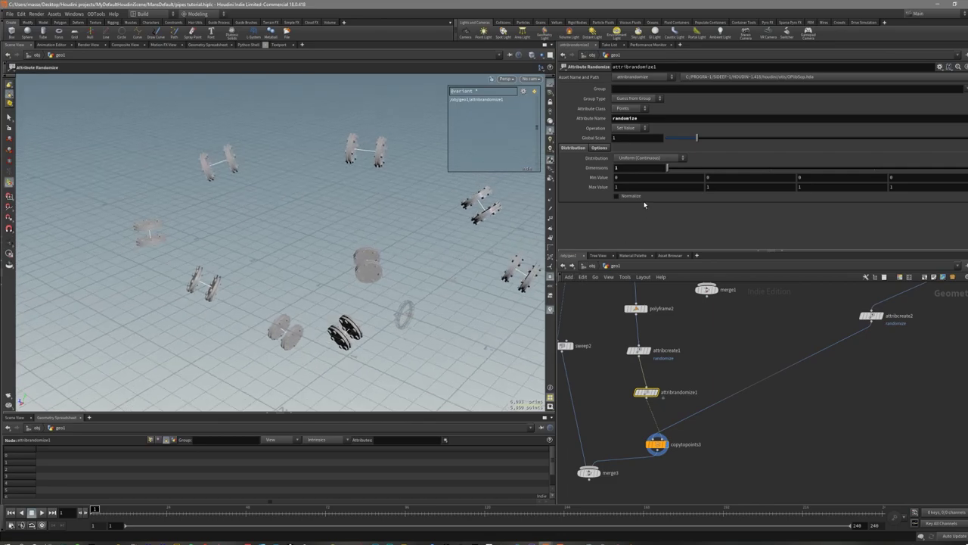
left_click_drag(384, 235, 414, 233, "alt")
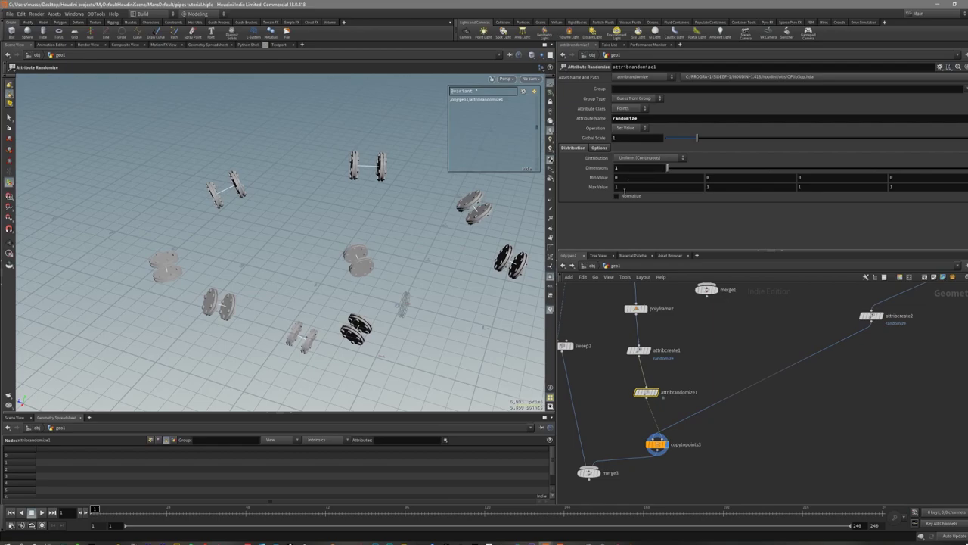
left_click_drag(393, 270, 381, 260, "alt")
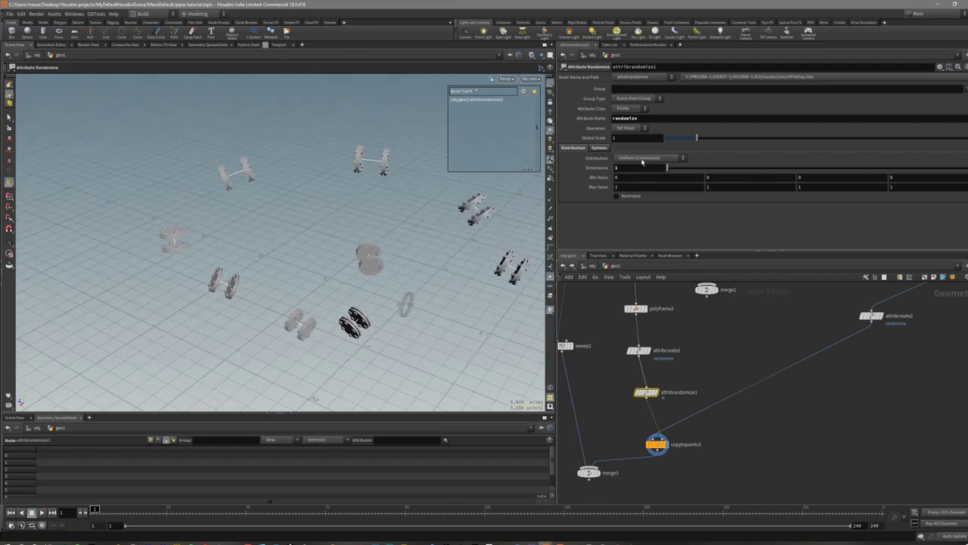
left_click(629, 186)
key("Escape")
middle_click_drag(421, 286, 430, 266)
key("shift+w")
Enable the Piece Attribute on copytopoints3 and set it to randomize.
left_click(656, 443)
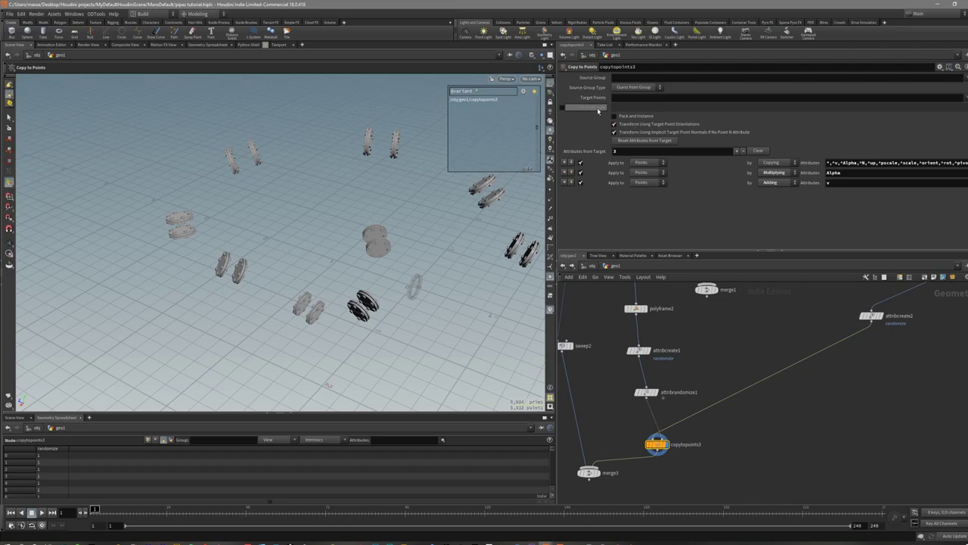
left_click(563, 107)
type("randomize")
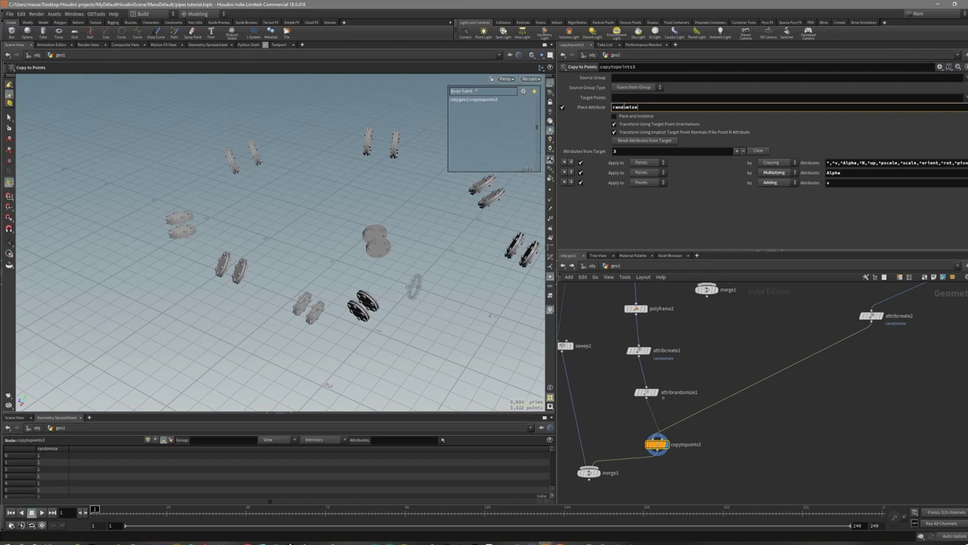
key("Return")
middle_click_drag(413, 231, 401, 242, "alt")
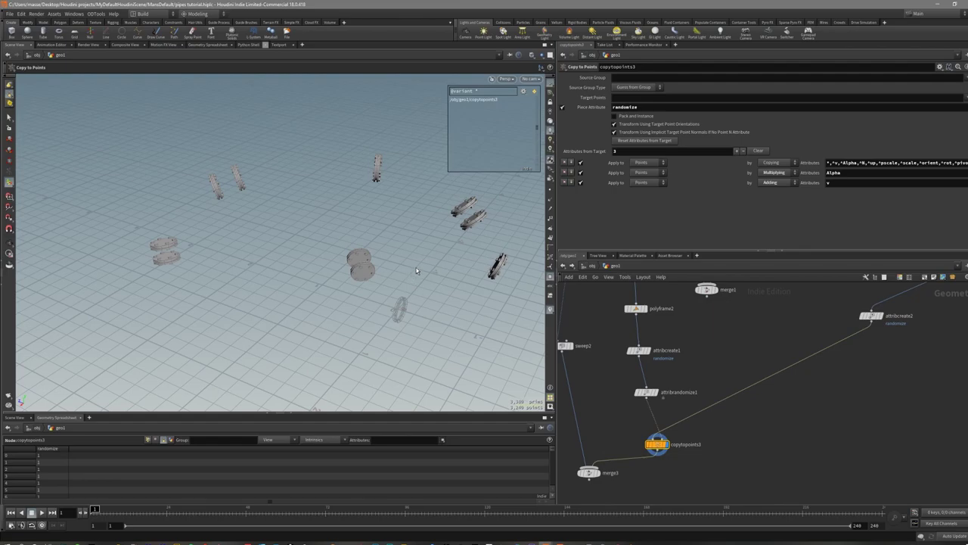
Review the randomize attribute settings on attribcreate1 and attribcreate2 and look over the flange distribution.
left_click(642, 353)
left_click_drag(859, 312, 881, 329)
middle_click_drag(886, 335, 821, 379)
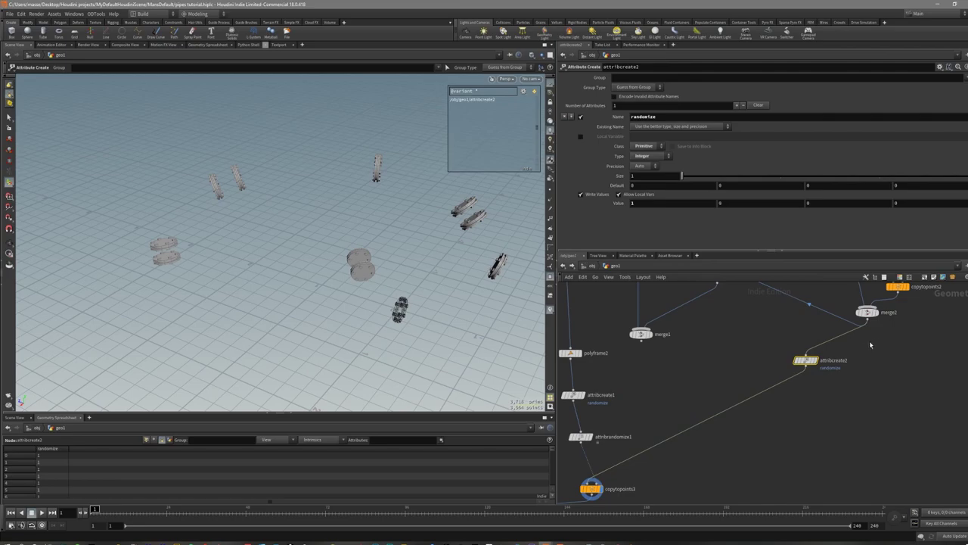
left_click_drag(452, 215, 480, 230, "alt")
middle_click_drag(707, 372, 742, 334)
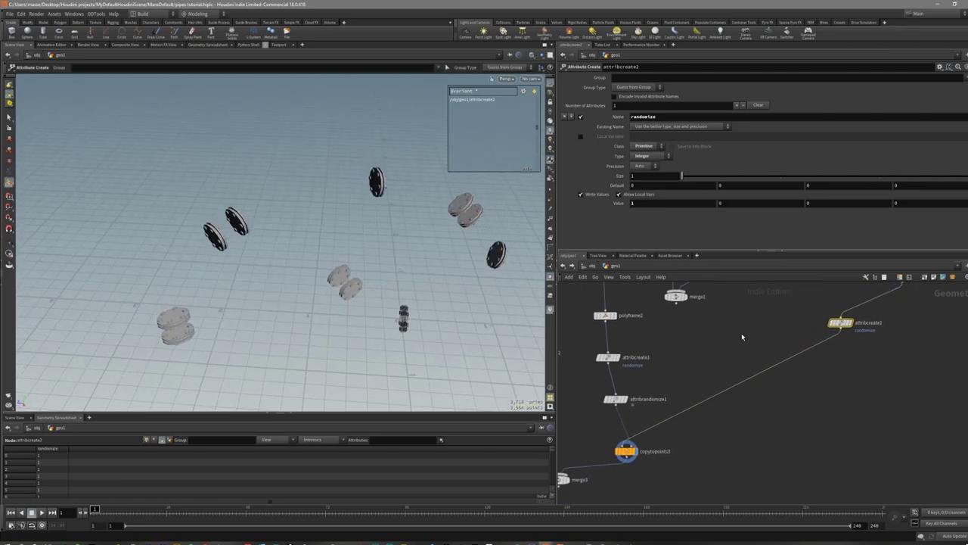
Set the Global Seed of attribrandomize1 to 2.94 and view the complete pipe through merge3.
left_click(626, 451)
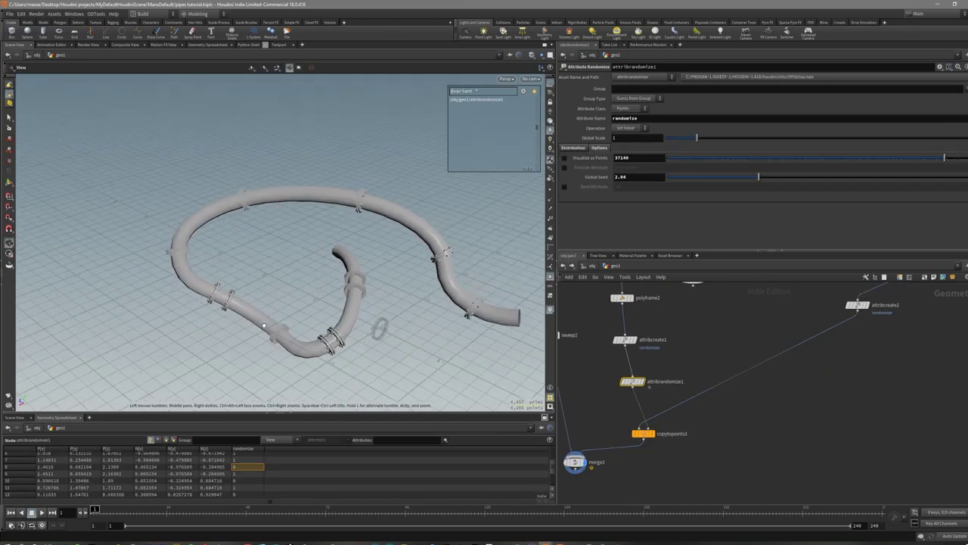
left_click_drag(266, 327, 342, 346, "alt")
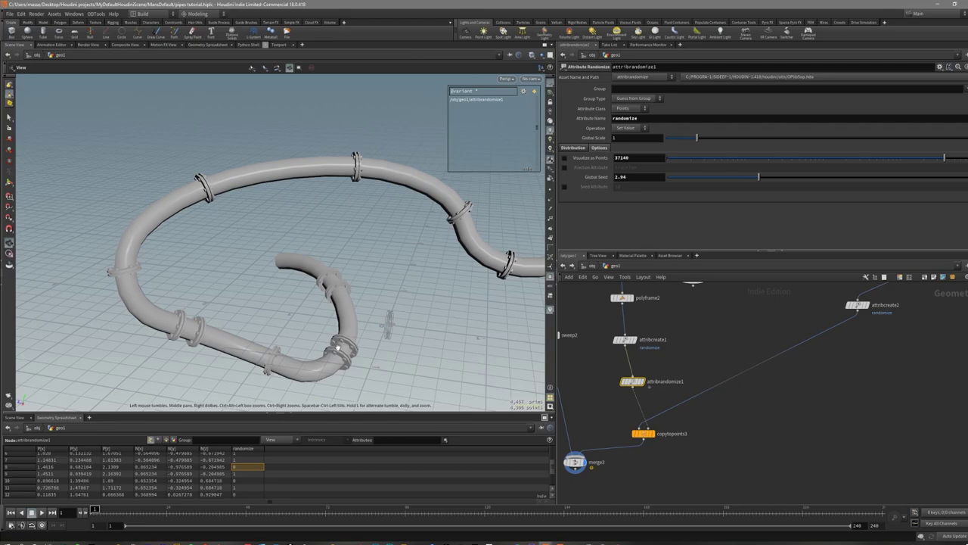
Try a Min Value of 0.5 for attribrandomize1 and check the point values in the spreadsheet.
left_click(582, 150)
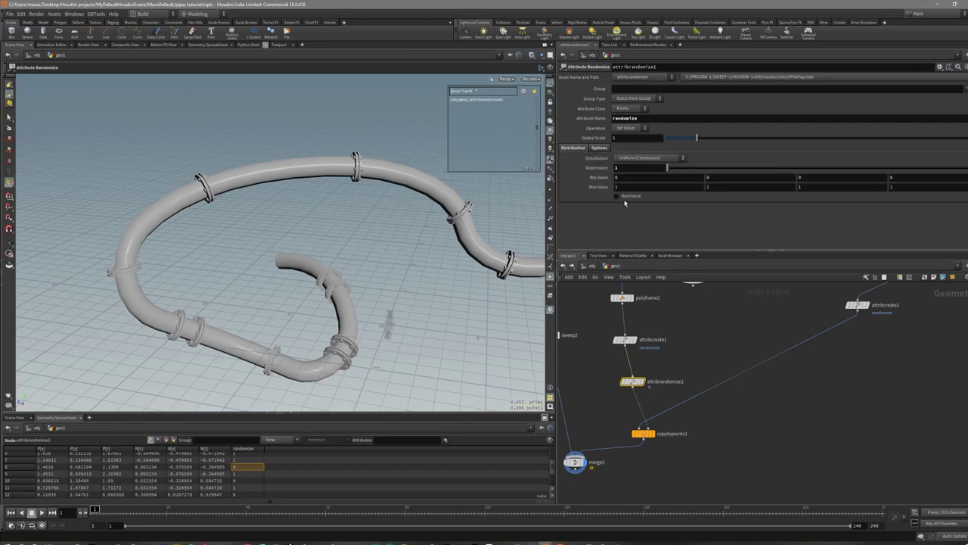
left_click_drag(471, 236, 439, 232, "alt")
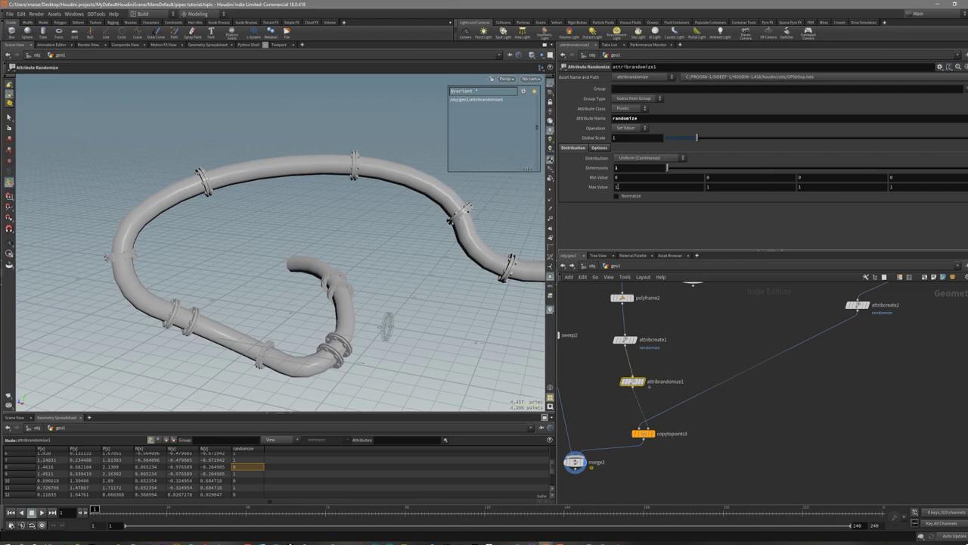
scroll(257, 463, "down", 1)
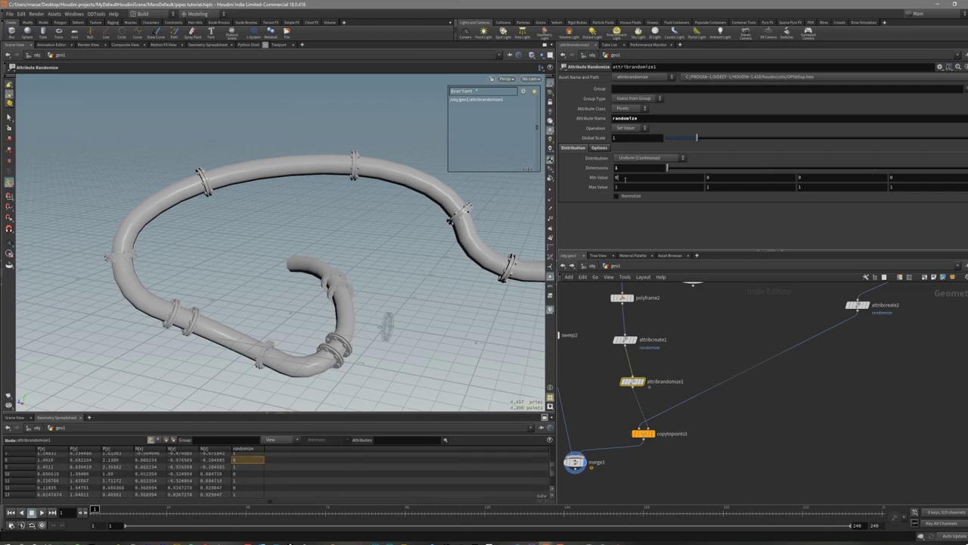
key("Return")
scroll(293, 476, "down", 4)
scroll(231, 475, "up", 5)
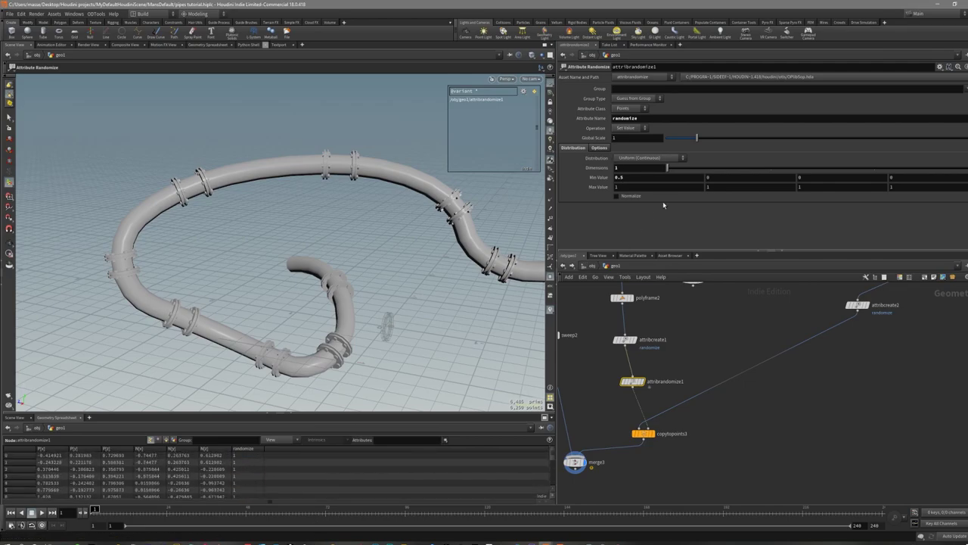
Try a Min Value of 0.4 for attribrandomize1 and compare the flanges with the randomize values.
type("4")
key("Return")
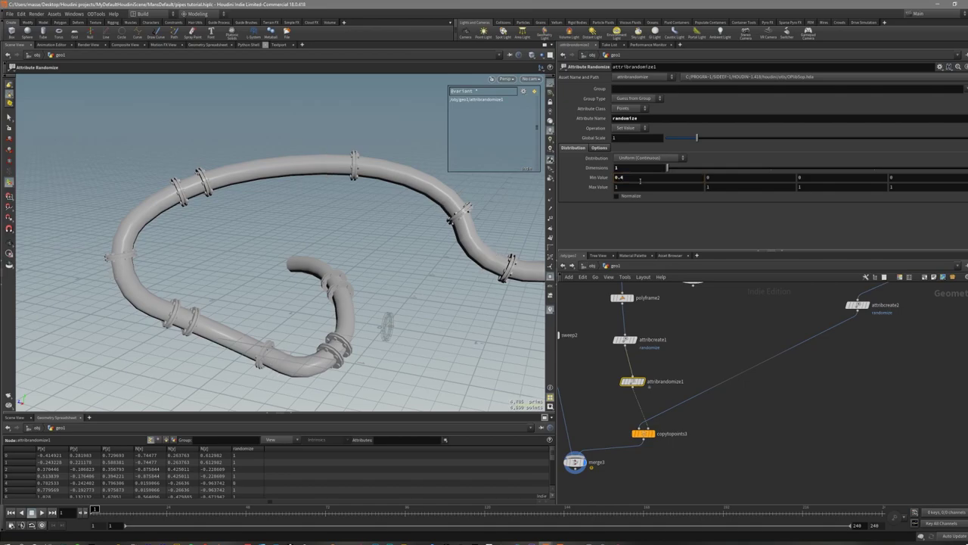
scroll(332, 480, "down", 4)
left_click_drag(368, 346, 376, 363, "alt")
scroll(262, 481, "up", 2)
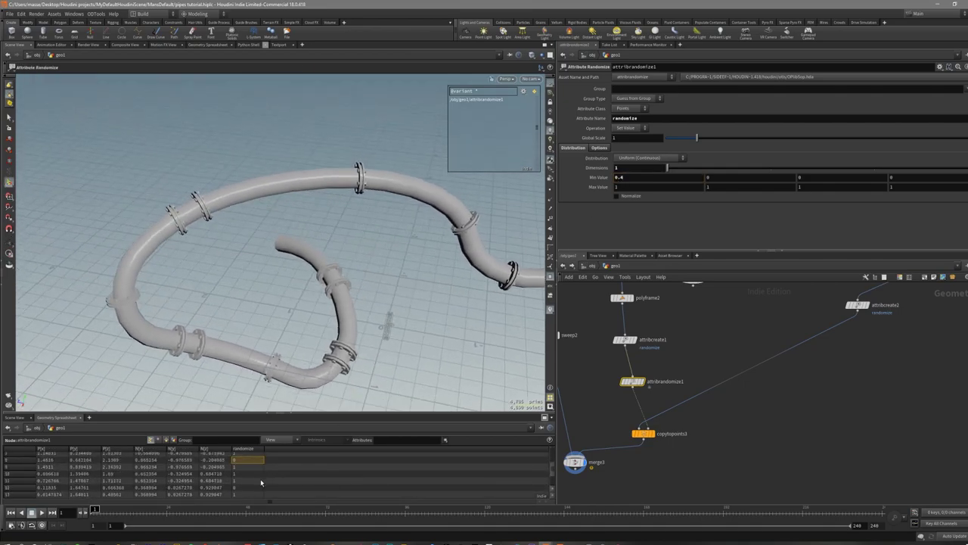
scroll(258, 481, "up", 2)
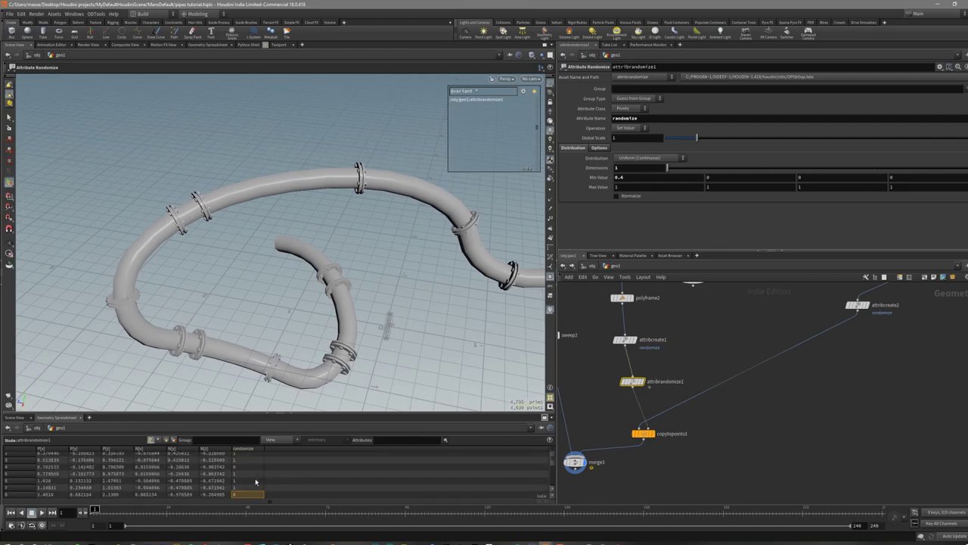
left_click_drag(394, 335, 357, 307, "alt")
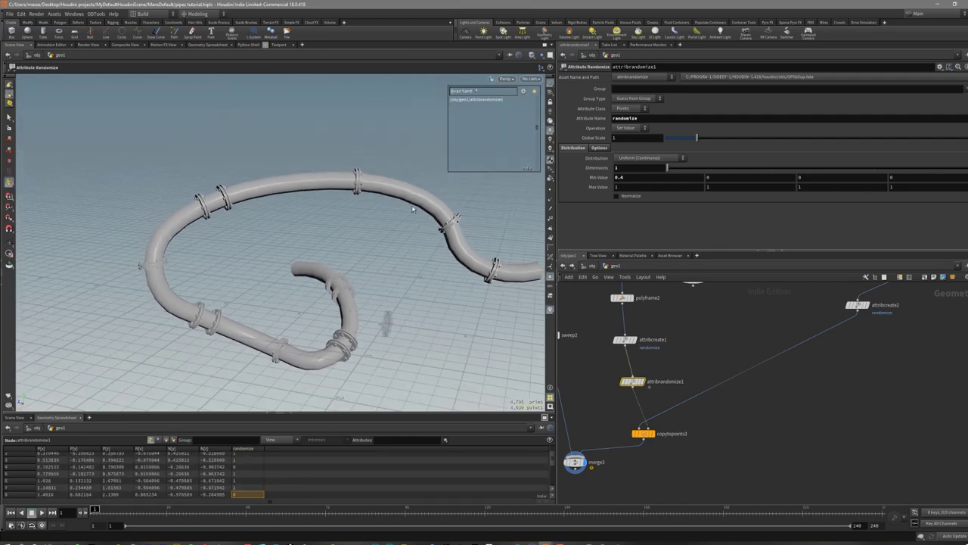
left_click_drag(242, 246, 237, 287, "alt")
scroll(251, 475, "down", 2)
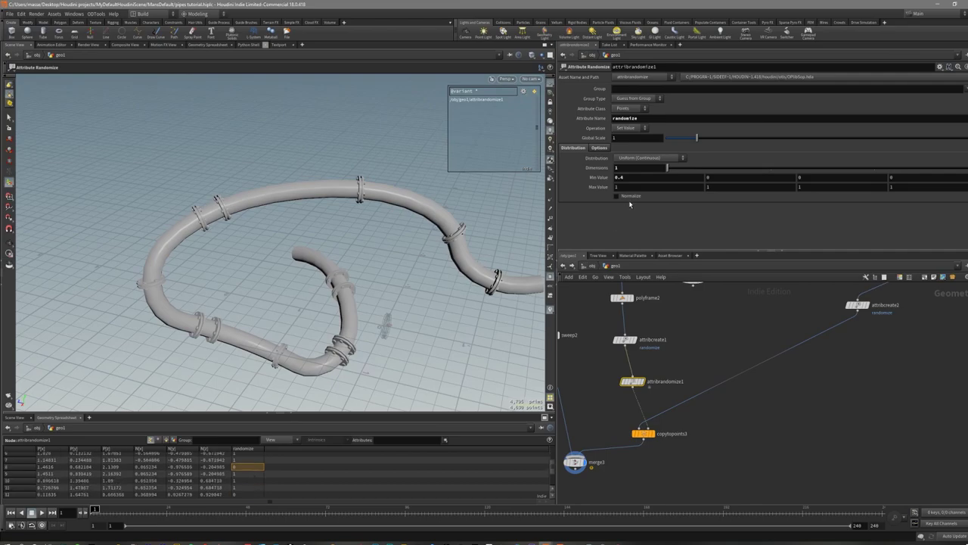
Set the Min Value of attribrandomize1 back to 0 and its Global Scale to 1.1.
left_click_drag(424, 318, 354, 345, "alt")
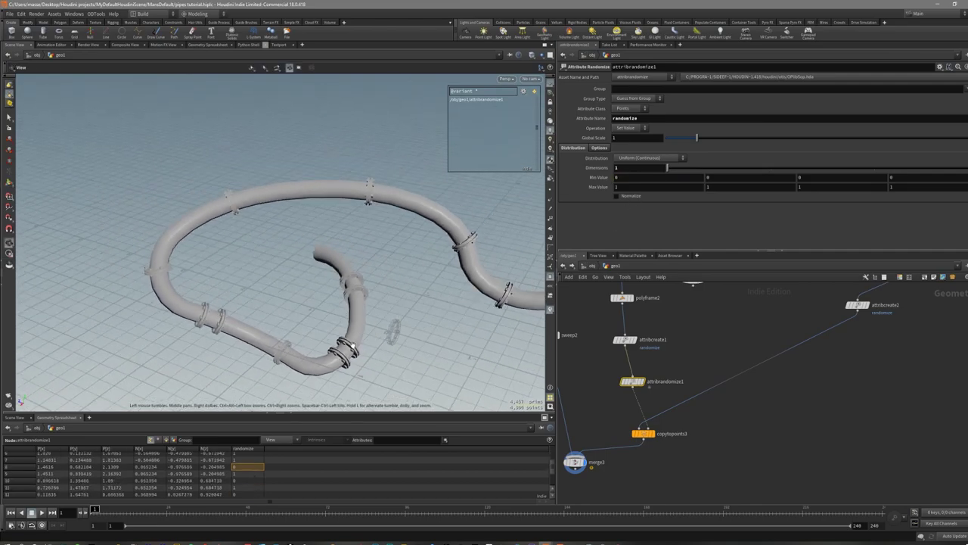
middle_click_drag(353, 345, 357, 329, "alt")
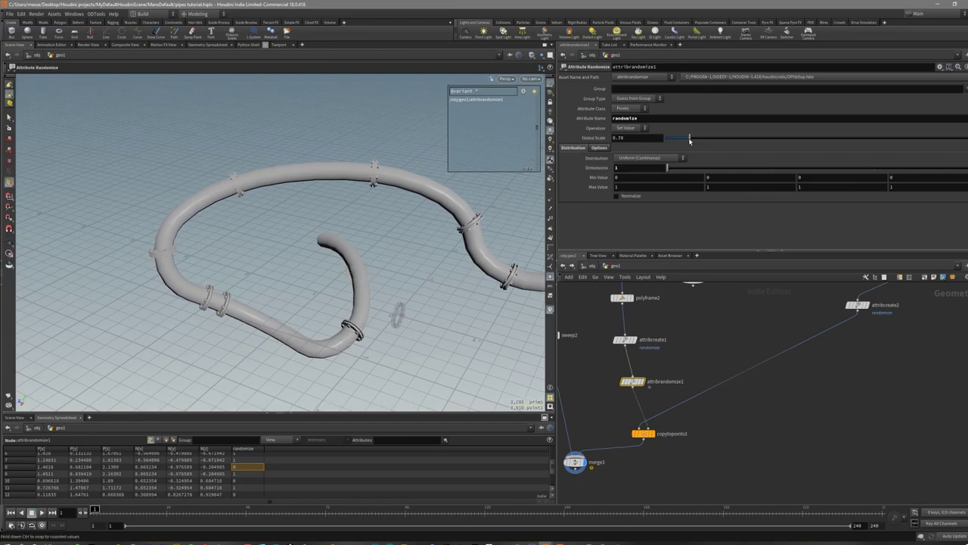
scroll(267, 486, "down", 2)
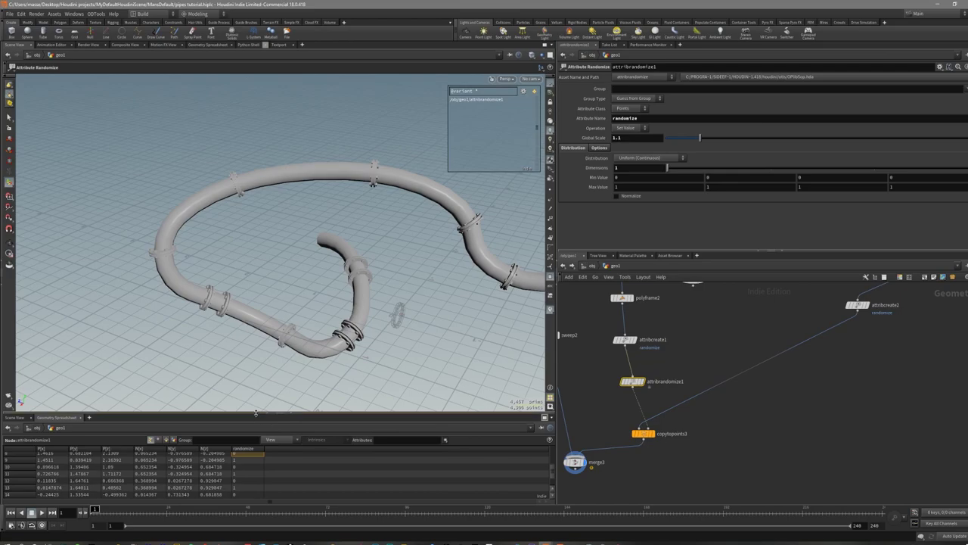
Enlarge the geometry spreadsheet and set the Global Scale of attribrandomize1 to 0.58.
left_click_drag(256, 413, 270, 355)
left_click_drag(709, 139, 678, 144)
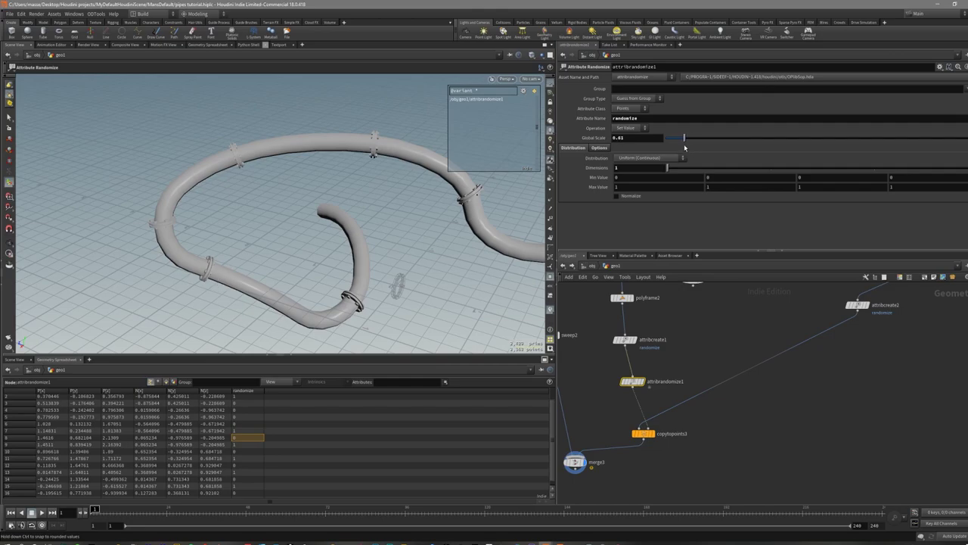
left_click_drag(405, 291, 346, 285, "alt")
scroll(346, 285, "down", 3, "alt")
middle_click_drag(346, 285, 334, 249, "alt")
left_click_drag(334, 250, 425, 233, "alt")
left_click_drag(355, 234, 353, 214, "alt")
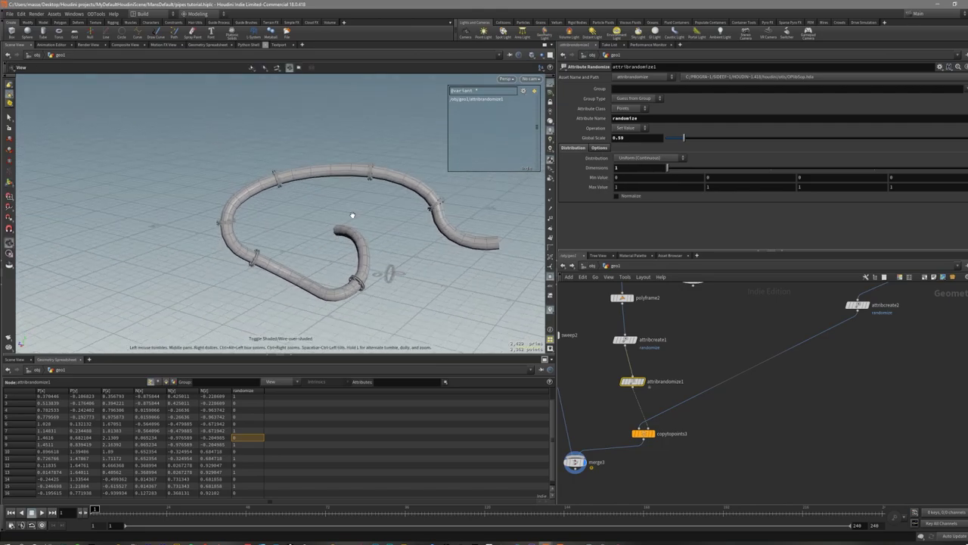
right_click_drag(345, 219, 378, 214, "alt")
Vary the Global Seed of attribrandomize1, trying values such as 4.67, to redistribute the flanges along the pipe.
left_click(599, 147)
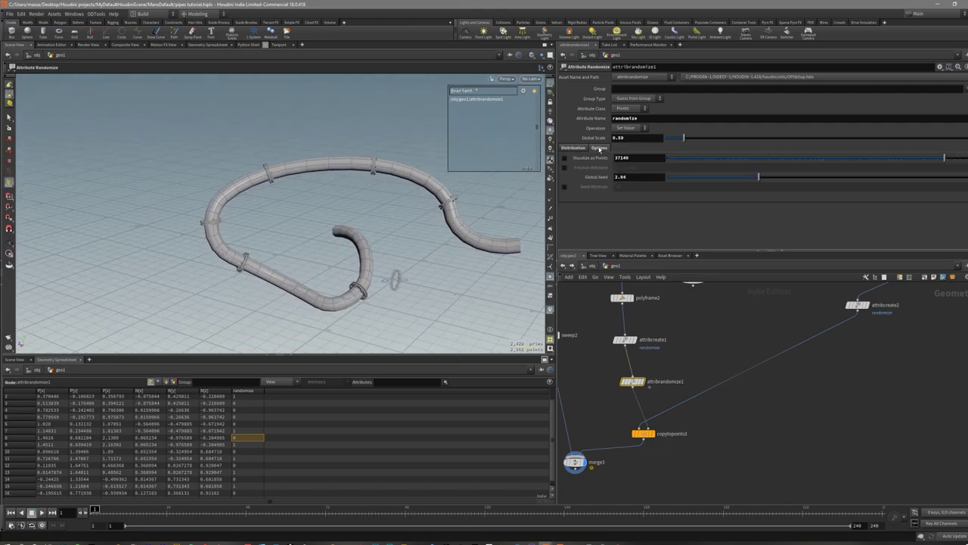
left_click_drag(712, 177, 810, 182)
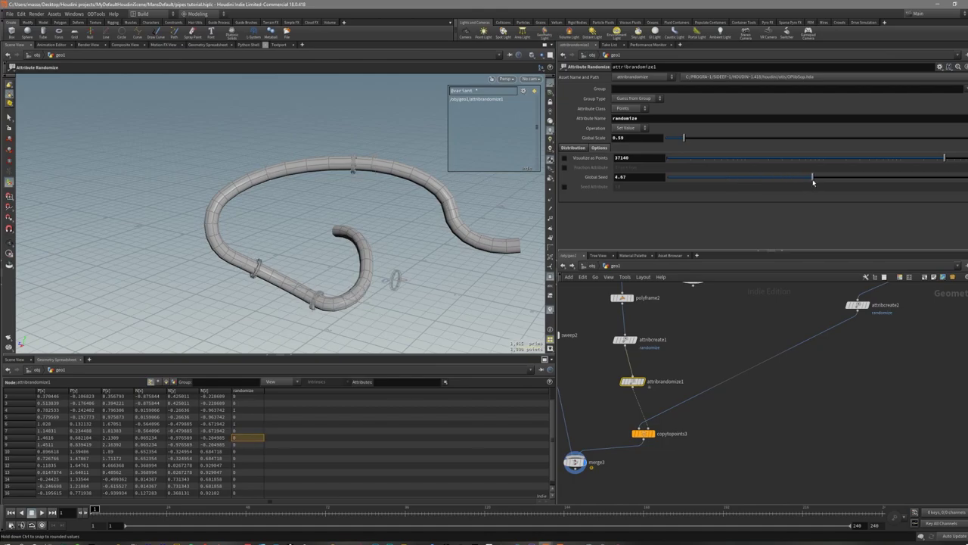
left_click_drag(826, 185, 772, 188)
left_click_drag(433, 227, 373, 254, "alt")
left_click_drag(704, 180, 708, 180)
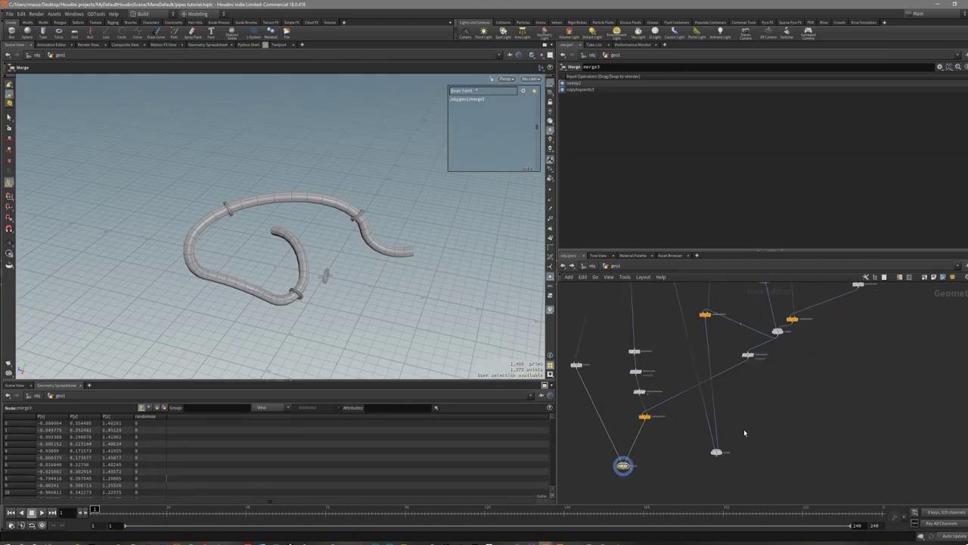
Compare the merge1 and merge3 pipe outputs and return the selection to merge3.
scroll(746, 432, "up", 3)
middle_click_drag(734, 439, 752, 391)
left_click(729, 408)
middle_click_drag(663, 433, 704, 423)
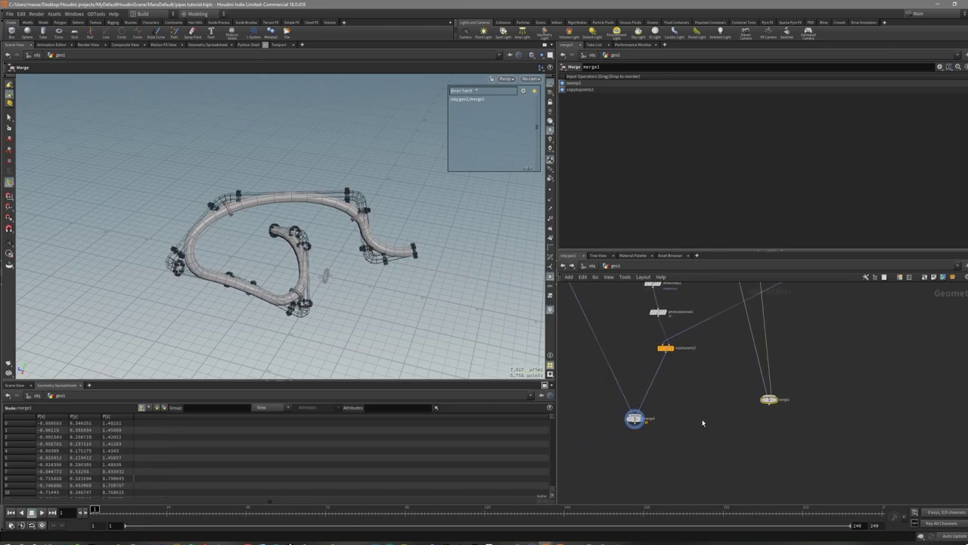
left_click(685, 414)
scroll(696, 424, "down", 5)
middle_click_drag(700, 349, 695, 405)
scroll(709, 368, "up", 6)
scroll(719, 369, "down", 6)
middle_click_drag(723, 484, 722, 302)
middle_click_drag(724, 442, 718, 406)
scroll(718, 406, "up", 2)
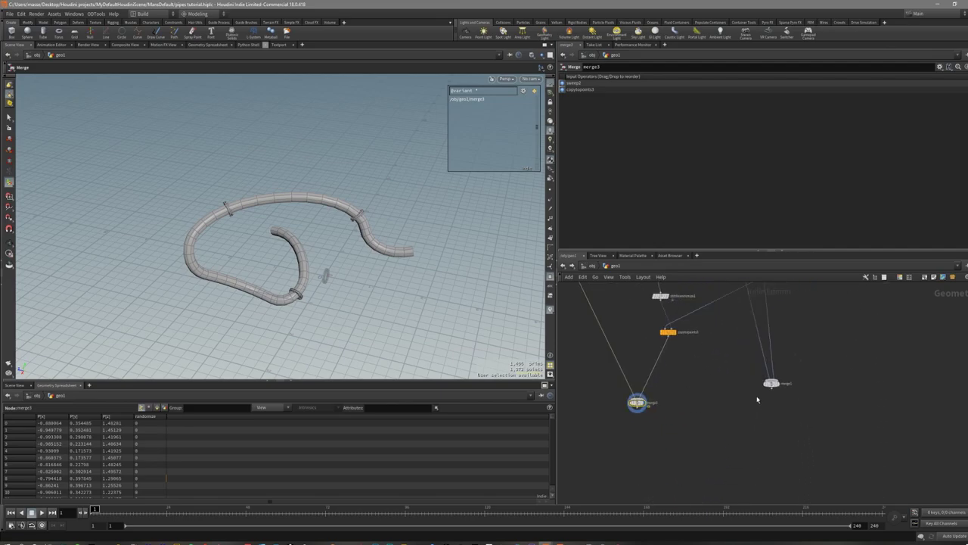
left_click(637, 402)
Inspect the pipe and its flanges with the wireframe overlay switched on and off.
key("r")
key("r")
key("Escape")
key("shift+w")
mouse_move(277, 235)
left_mouse_down()
mouse_move(310, 284)
mouse_move(305, 244)
mouse_move(274, 250)
left_mouse_up()
key("shift+w")
left_click(772, 408)
middle_click_drag(227, 200, 293, 242, "alt")
left_click_drag(293, 242, 282, 217, "alt")
scroll(300, 246, "up", 1)
key("s")
key("n")
left_click(264, 264)
scroll(264, 265, "down", 2)
Display curve1 with its control points visible for editing in the viewport.
scroll(676, 359, "down", 6)
middle_click_drag(668, 357, 656, 454)
scroll(665, 342, "up", 2)
scroll(667, 341, "up", 3)
scroll(681, 342, "up", 2)
middle_click_drag(685, 341, 679, 374)
left_click_drag(690, 335, 634, 366)
key("r")
left_click_drag(478, 300, 509, 315, "alt")
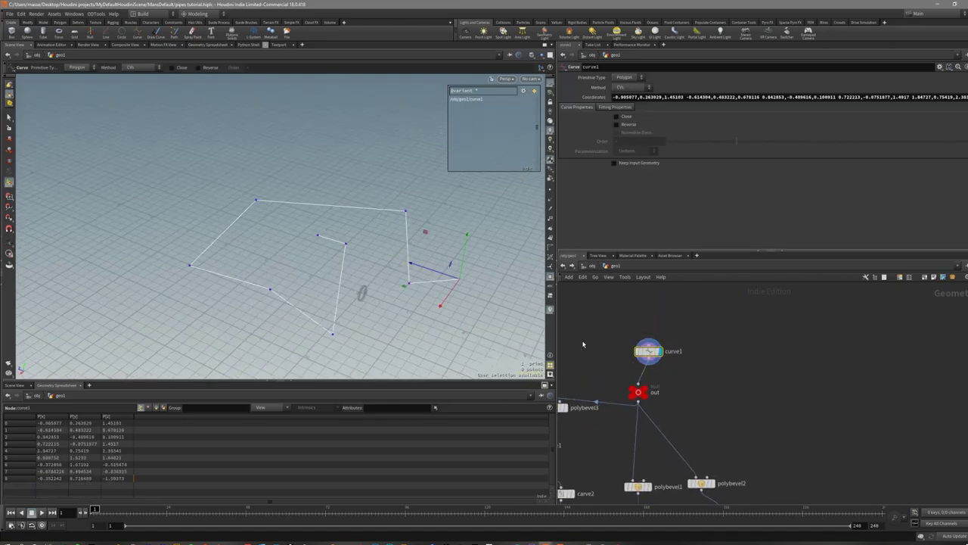
left_click_drag(444, 281, 434, 317, "alt")
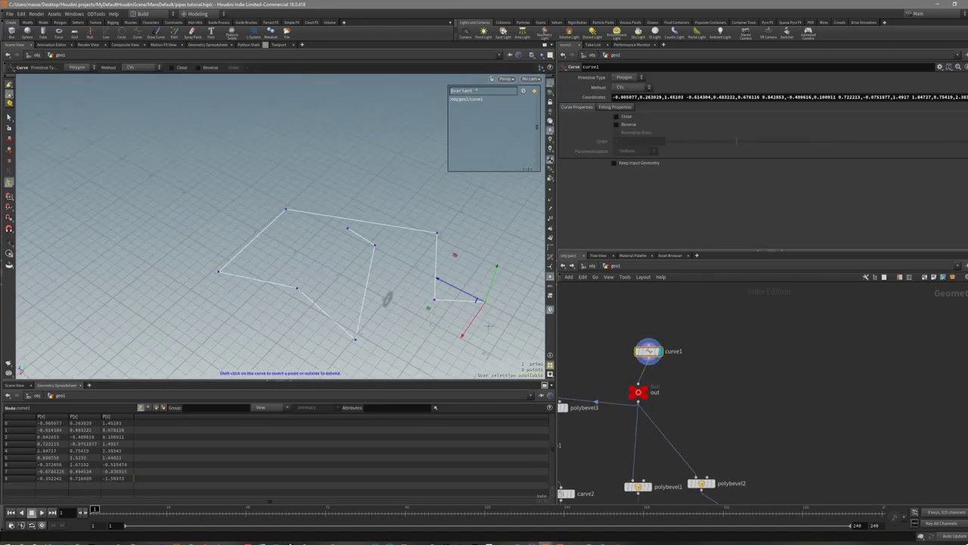
middle_click_drag(475, 322, 475, 307, "alt")
Save the scene and delete all existing points of curve1.
key("ctrl+s")
middle_click_drag(413, 330, 397, 332, "alt")
key("Delete")
left_click_drag(385, 309, 403, 298, "alt")
Draw a new curve in the top view with grid snapping, through -2.36,0,1.03, 0.2,0,1, 0,0,-1.6 and 2,0,-1.8.
key("space+2")
scroll(367, 289, "down", 4)
key("x")
left_click(307, 285)
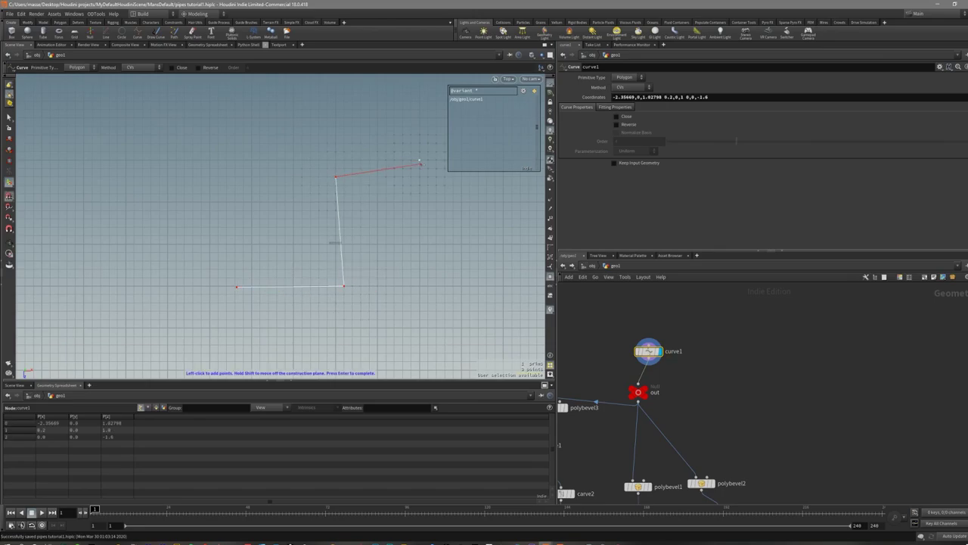
left_click(420, 168)
Extend the curve with four more points in the left view, ending at 0,2.6,4.4, and return to perspective.
key("space+3")
key("space+4")
key("space+4")
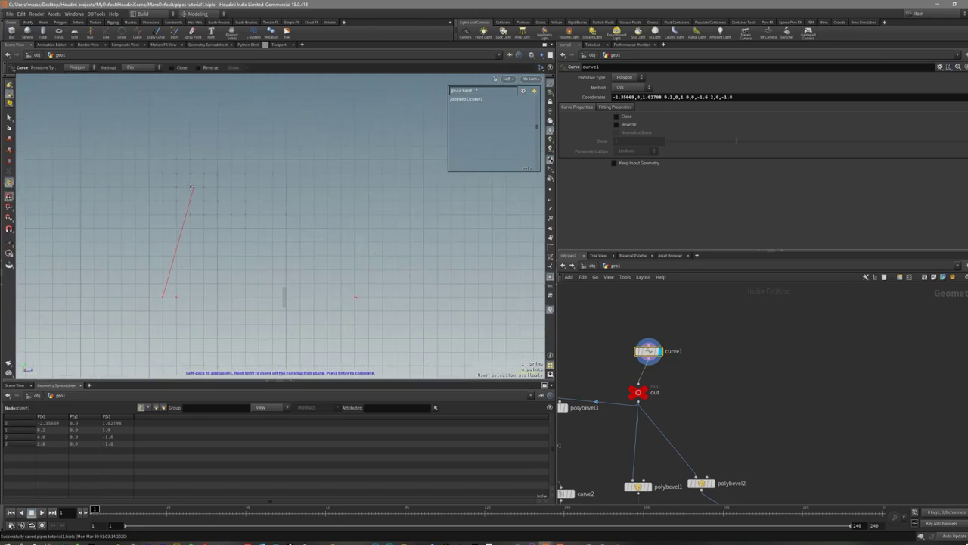
left_click(355, 160)
middle_click_drag(354, 159, 295, 305)
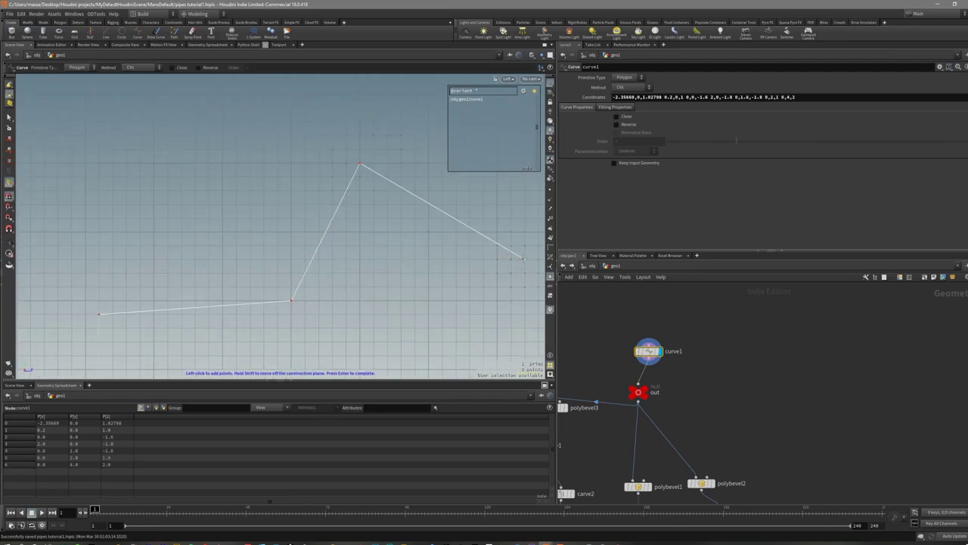
left_click(524, 259)
key("Return")
key("space+1")
left_click_drag(452, 273, 465, 279)
Display merge3 to show the pipe generated from the redrawn curve.
scroll(459, 276, "down", 4)
left_click_drag(365, 259, 416, 233)
scroll(415, 233, "down", 3)
scroll(700, 412, "down", 4)
middle_click_drag(641, 436, 622, 274)
scroll(618, 435, "down", 2)
middle_click_drag(617, 445, 631, 406)
left_click(616, 413)
Examine the bends and flanges of the merge3 pipe up close, with and without the wireframe overlay.
left_click_drag(382, 251, 413, 202)
scroll(346, 227, "up", 4)
middle_click_drag(413, 203, 289, 227)
left_click_drag(289, 228, 288, 232)
key("shift+w")
key("shift+w")
right_click_drag(324, 295, 519, 218)
left_click_drag(391, 252, 368, 207)
right_click_drag(367, 207, 295, 212)
middle_click_drag(434, 207, 333, 238)
right_click_drag(333, 239, 215, 207)
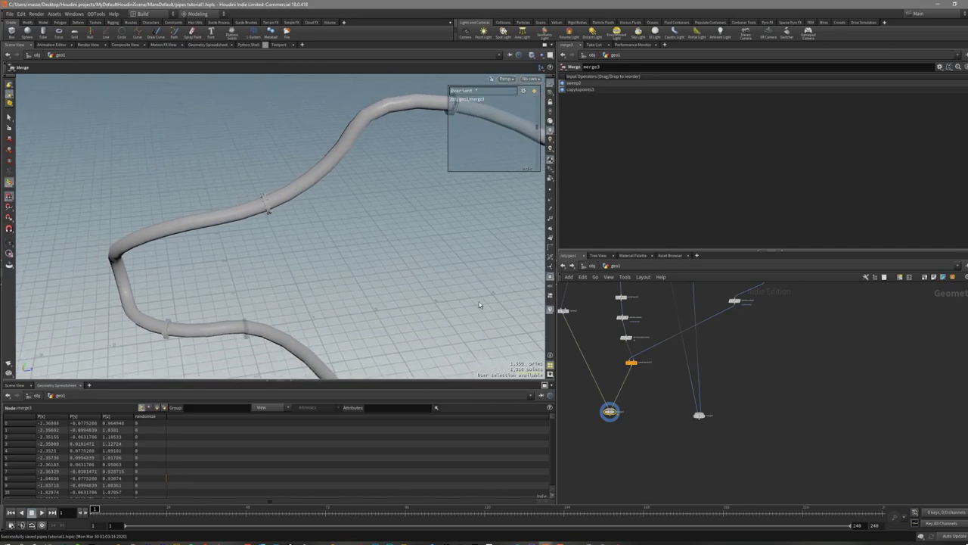
Display merge1 and examine its straight segments and bend flanges from several angles.
left_click_drag(692, 425, 691, 426)
key("r")
right_click_drag(472, 311, 257, 232)
middle_click_drag(325, 257, 297, 227)
left_click_drag(297, 227, 375, 209)
middle_click_drag(220, 279, 308, 256)
left_click_drag(309, 256, 349, 244)
right_click_drag(349, 243, 397, 250)
Select curve1 and move its fourth point to about 0.86,0.93,-2.03, reshaping the merge1 pipe.
scroll(643, 348, "down", 5)
middle_click_drag(646, 341, 647, 406)
scroll(654, 321, "down", 1)
scroll(652, 308, "up", 5)
left_click(634, 311)
left_click_drag(263, 300, 371, 318)
key("x")
left_click(356, 240)
left_click_drag(335, 289, 353, 233)
mouse_move(353, 234)
left_mouse_down("alt")
mouse_move(367, 239)
mouse_move(341, 329)
mouse_move(346, 277)
mouse_move(249, 273)
mouse_move(275, 237)
mouse_move(283, 307)
mouse_move(283, 249)
mouse_move(301, 261)
left_mouse_up("alt")
key("shift+w")
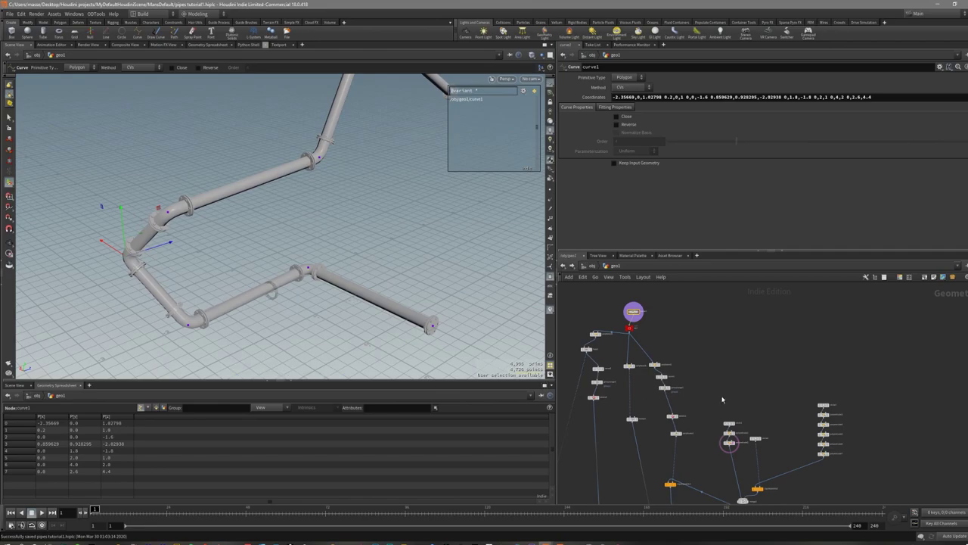
Display merge2 to show the bolted flange assembly on its own.
middle_click_drag(786, 496, 723, 435)
scroll(725, 437, "up", 3)
left_click(680, 425)
left_click(686, 425)
left_click_drag(276, 289, 340, 283, "alt")
left_click(659, 443)
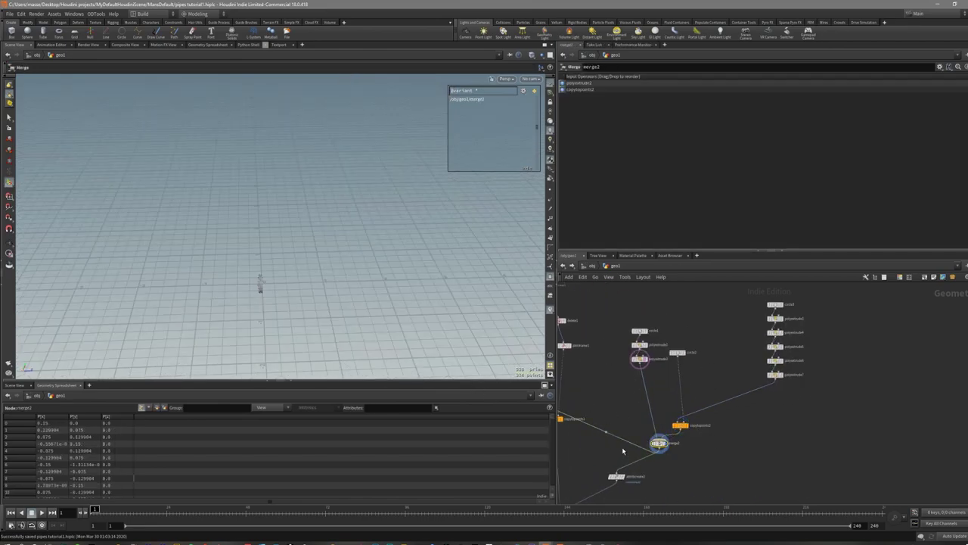
Select merge3 in the network and examine the flange and its bolts up close.
scroll(620, 447, "down", 2)
middle_click_drag(609, 457, 684, 356)
middle_click_drag(634, 439, 689, 368)
mouse_move(674, 420)
middle_mouse_down()
mouse_move(690, 431)
mouse_move(678, 391)
middle_mouse_up()
left_click(606, 404)
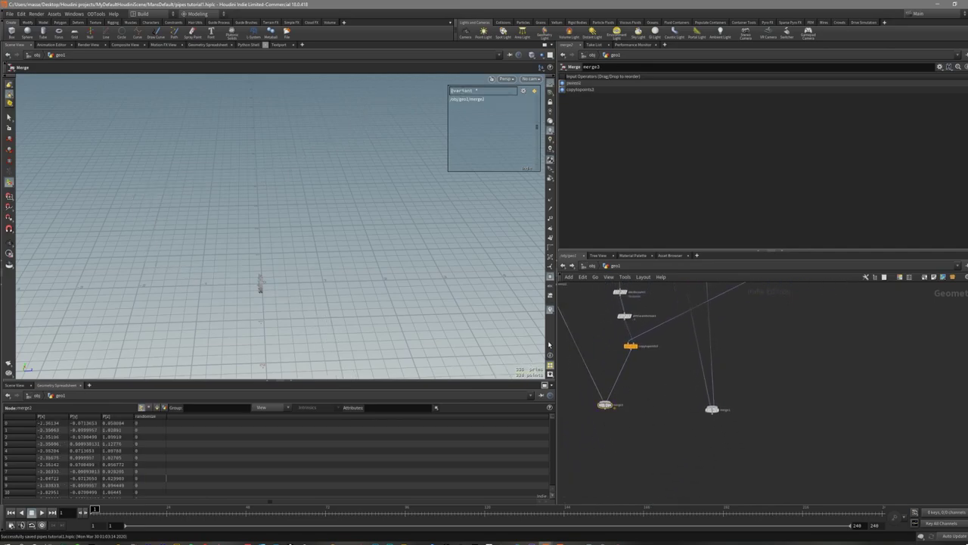
scroll(247, 285, "up", 4)
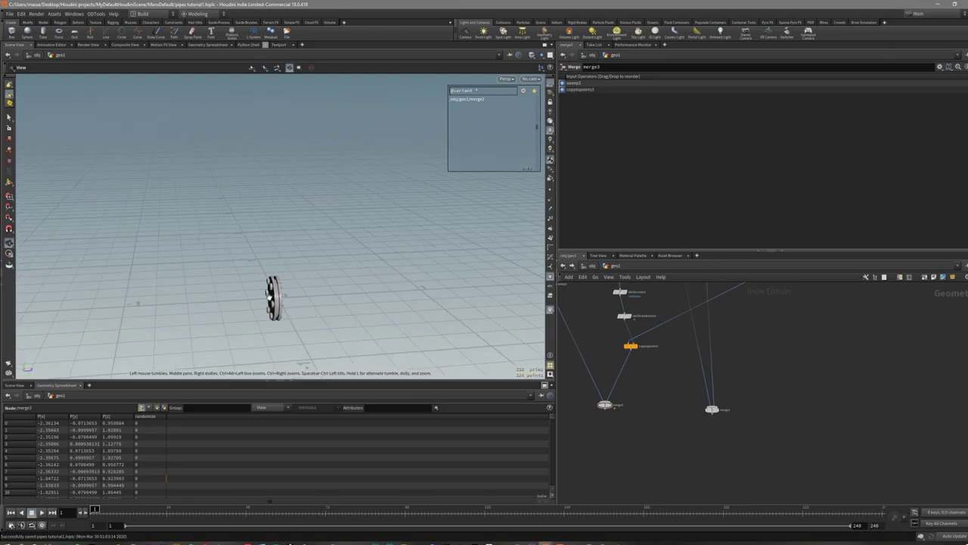